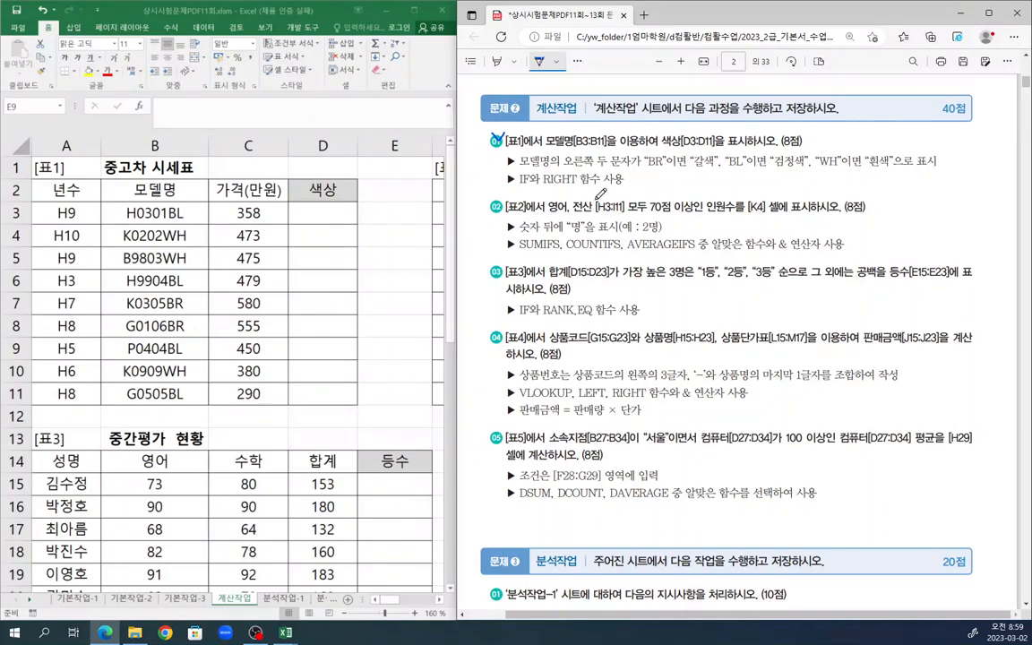
# Highlight "IF와 RIGHT 함수" and the color results "갈색", "검정색" and "흰색" in question 01 of the PDF
pyautogui.click(497, 63)
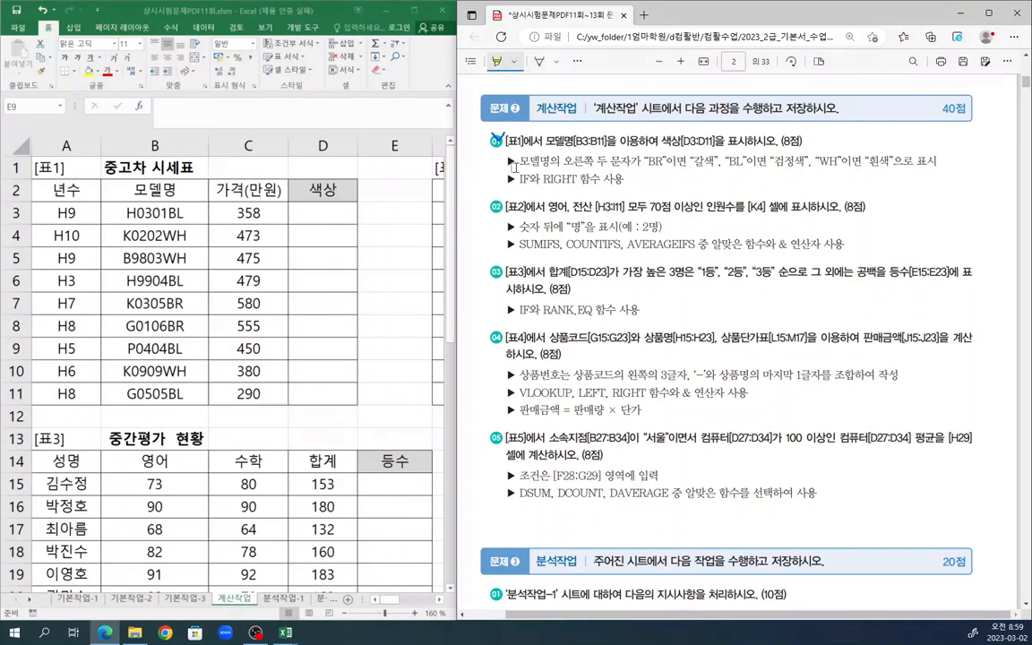
pyautogui.moveTo(517, 179); pyautogui.dragTo(601, 178)
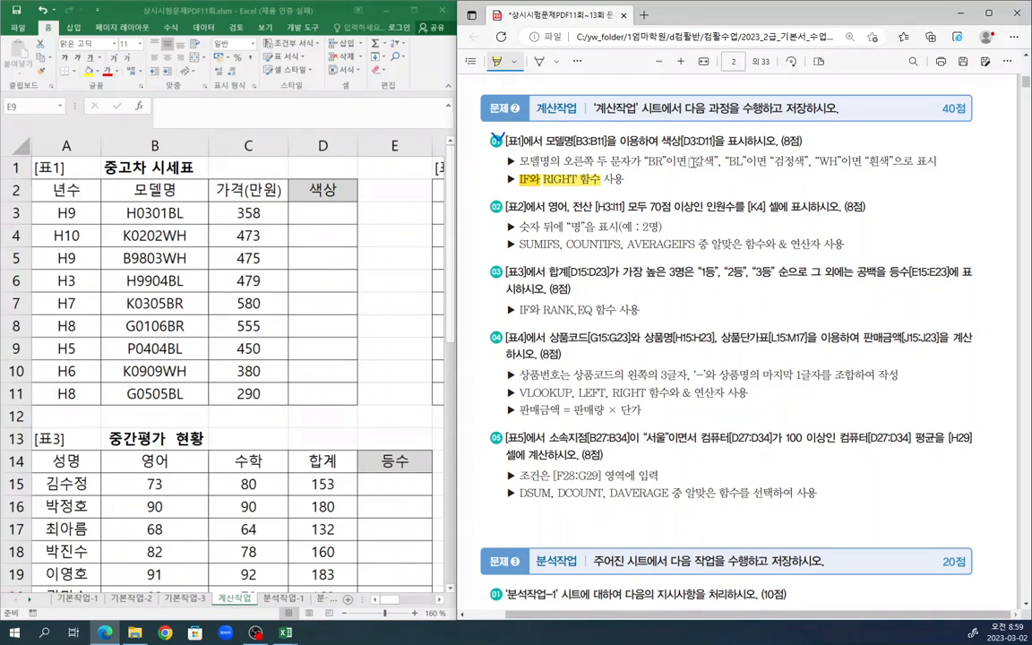
pyautogui.moveTo(693, 161); pyautogui.dragTo(805, 161)
pyautogui.moveTo(867, 162); pyautogui.dragTo(892, 162)
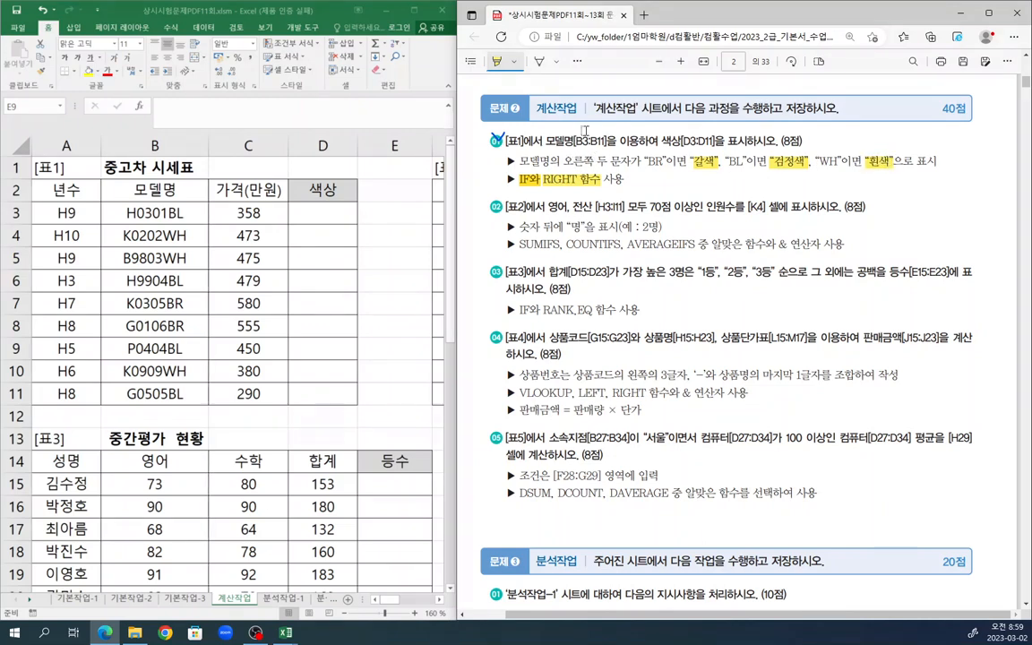
# Underline with the pen the phrase 오른쪽 두 문자가 "BR", the codes BL and WH, and the IF and RIGHT function names in question 01
pyautogui.click(539, 61)
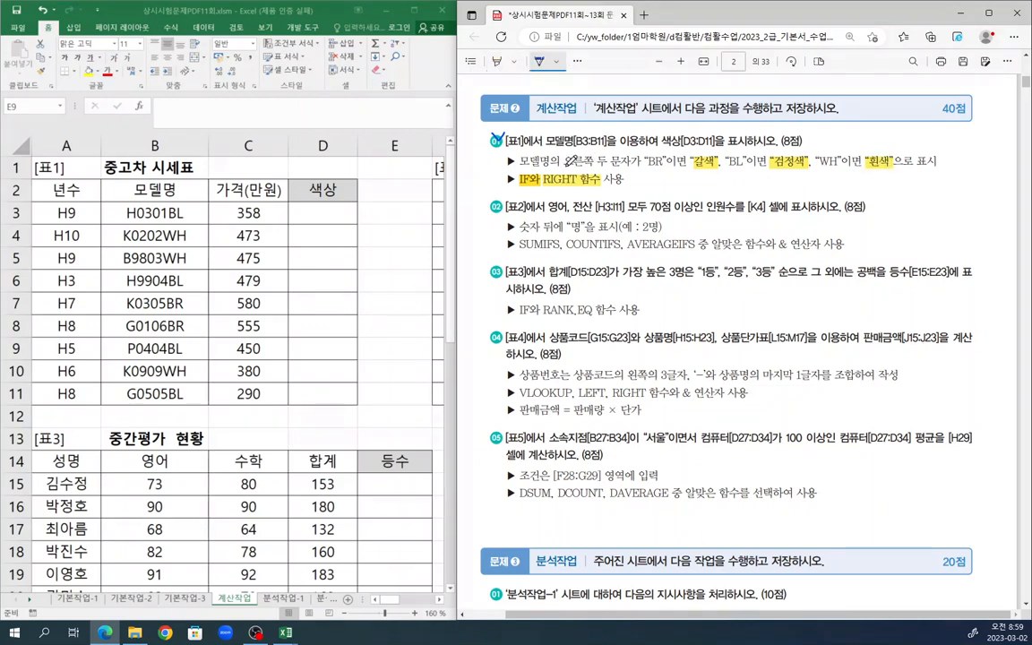
pyautogui.moveTo(565, 167); pyautogui.dragTo(666, 168)
pyautogui.moveTo(740, 167); pyautogui.dragTo(742, 166)
pyautogui.moveTo(822, 167); pyautogui.dragTo(840, 167)
pyautogui.moveTo(521, 186); pyautogui.dragTo(532, 186)
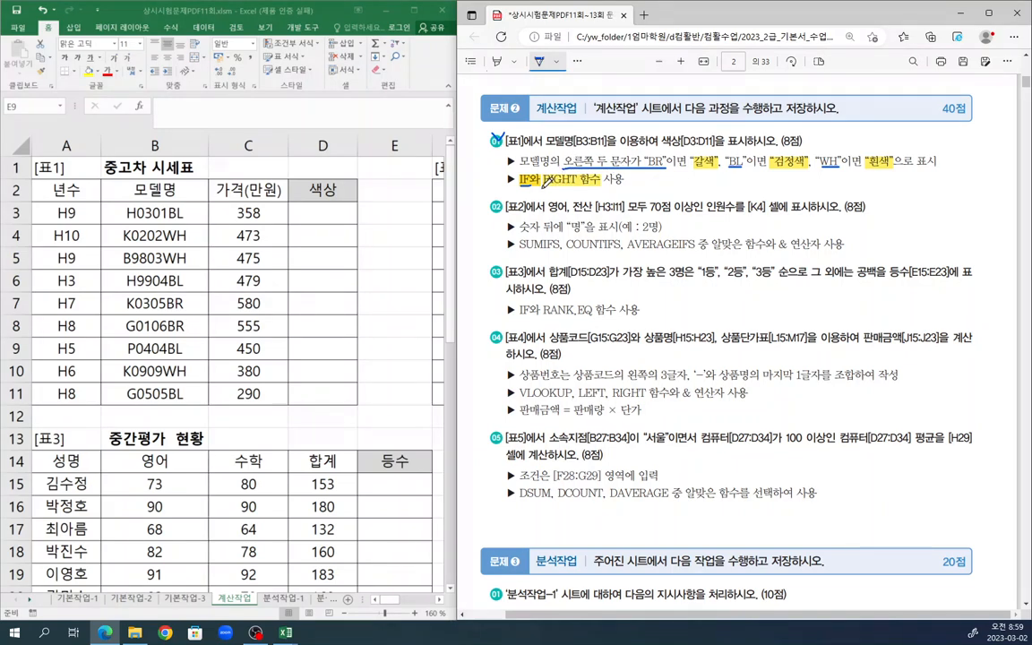
pyautogui.moveTo(544, 185); pyautogui.dragTo(600, 185)
# Switch to the ty함수작성법_영상.xlsm workbook and examine the condition and result pairs in the IF 함수 table
pyautogui.moveTo(285, 632)
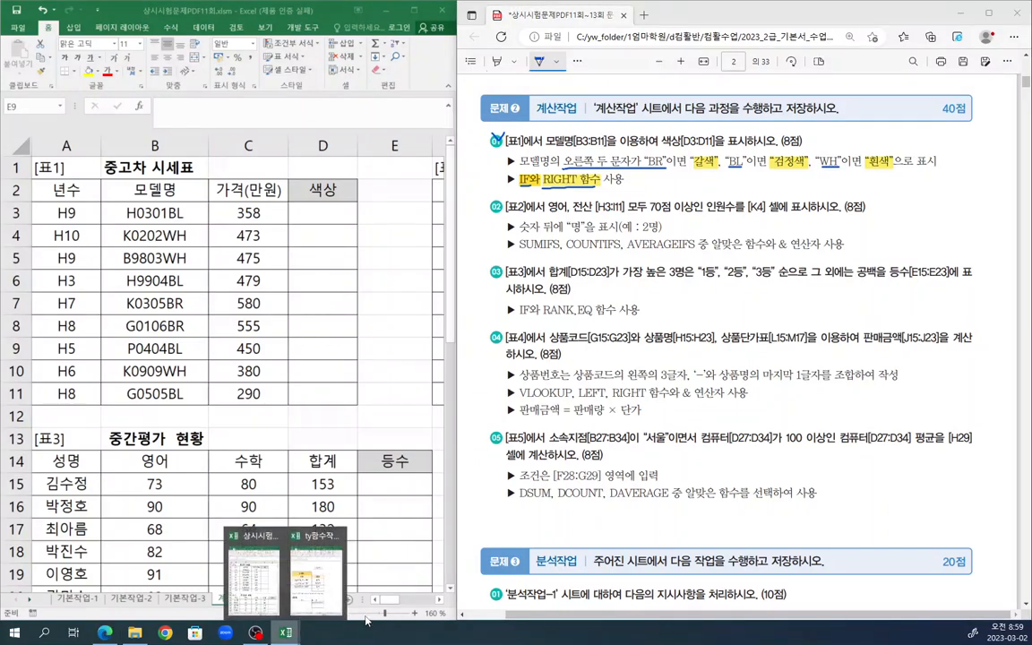
pyautogui.click(285, 510)
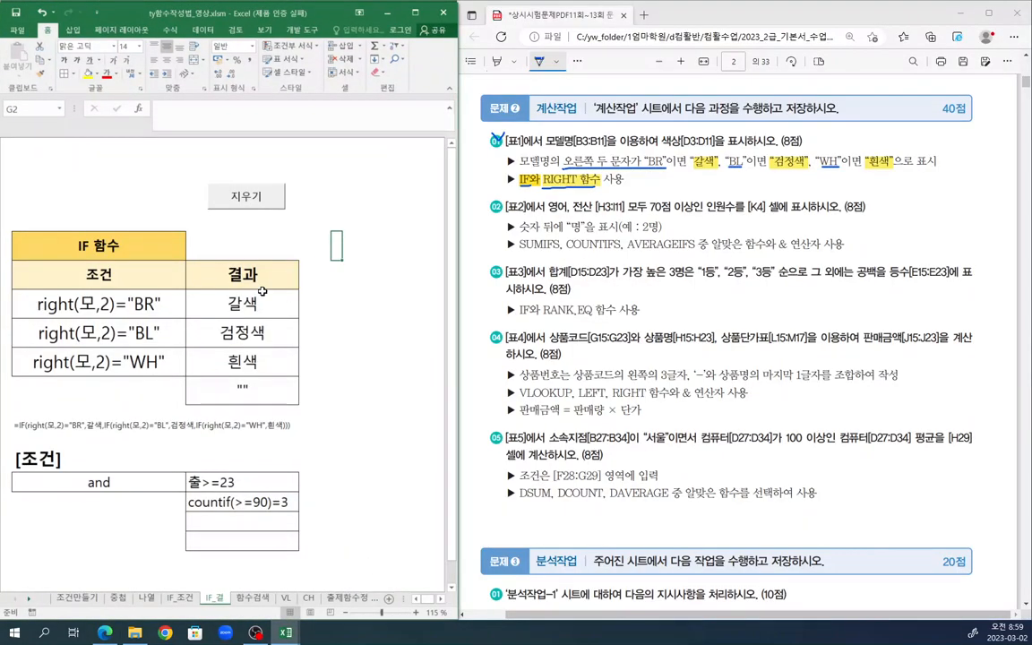
pyautogui.click(170, 302)
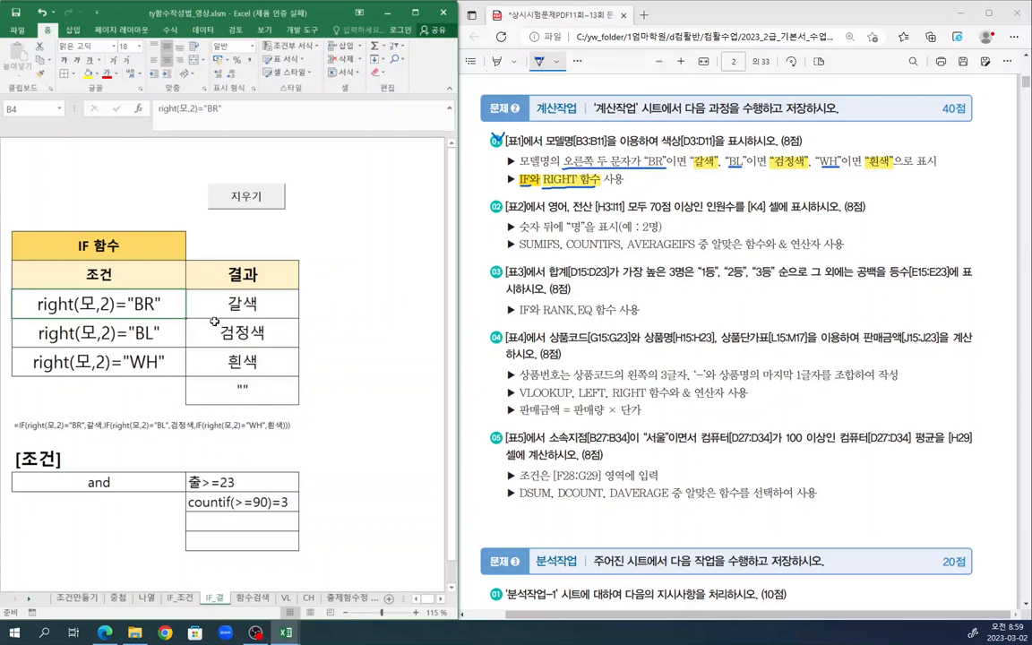
pyautogui.click(242, 304)
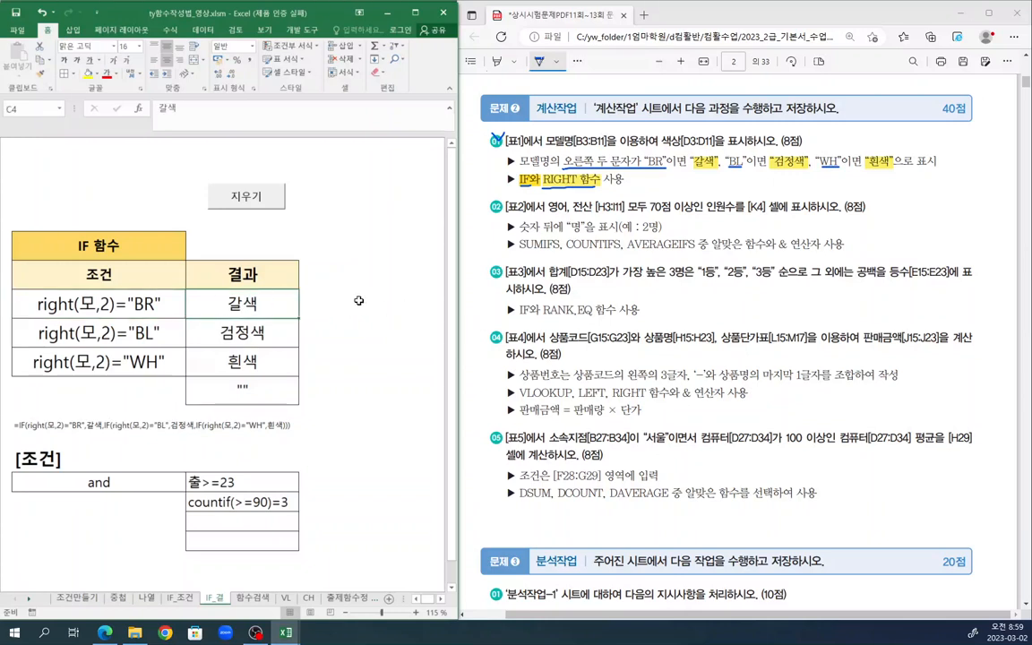
pyautogui.click(271, 333)
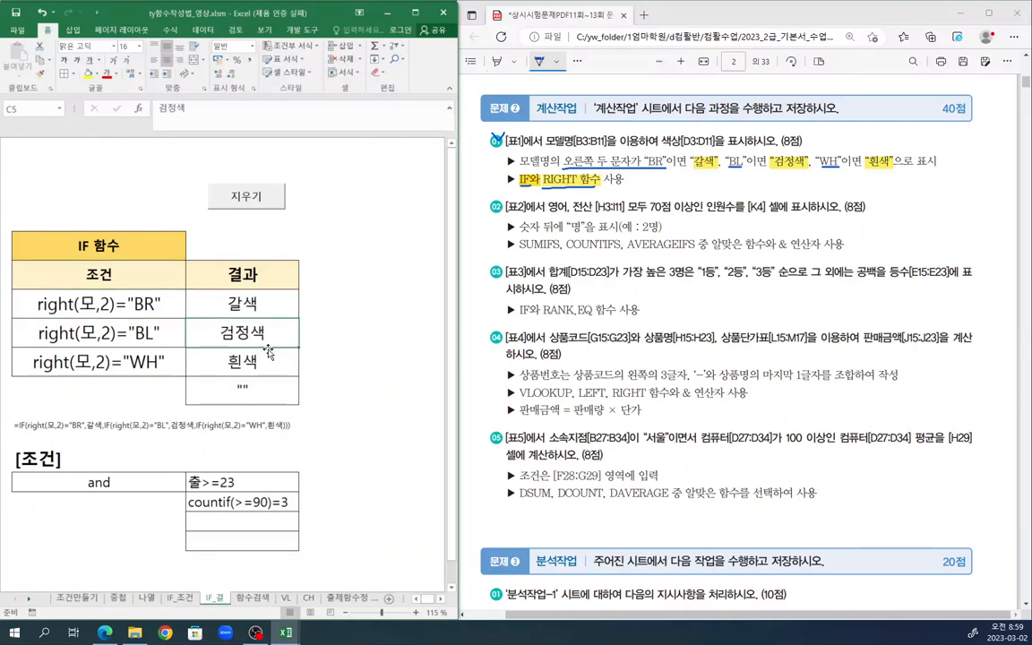
pyautogui.click(260, 359)
pyautogui.click(134, 307)
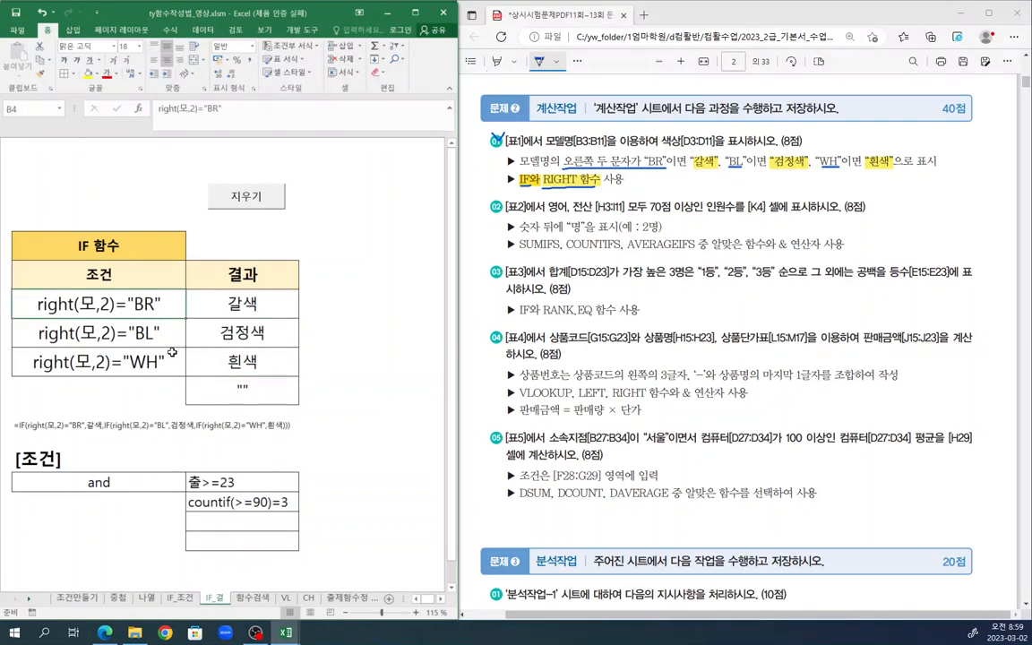
pyautogui.click(154, 322)
pyautogui.click(260, 303)
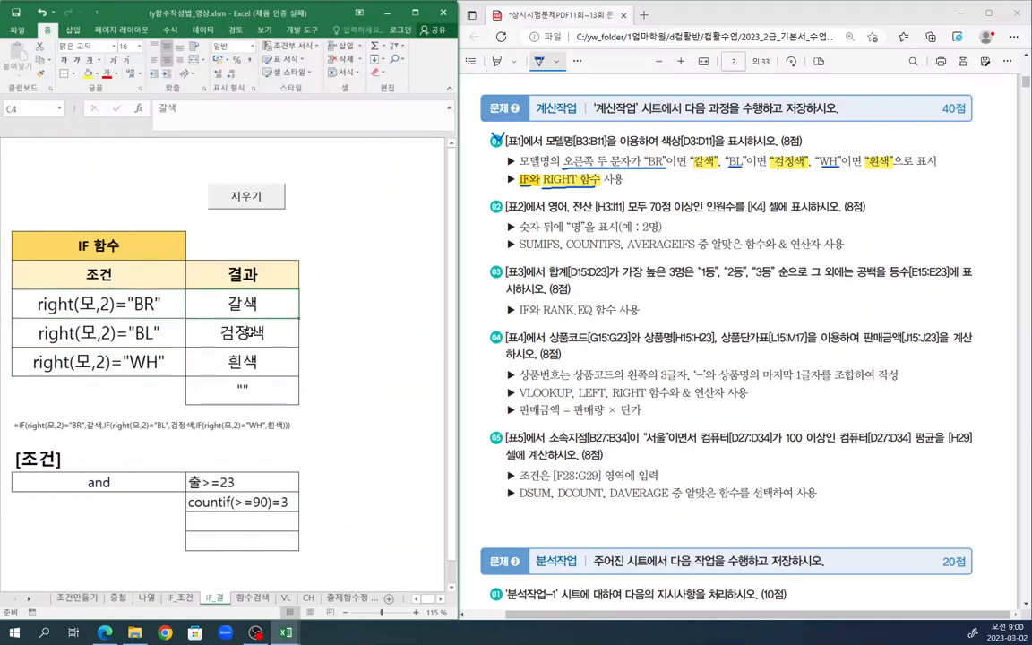
pyautogui.moveTo(266, 311); pyautogui.dragTo(265, 358)
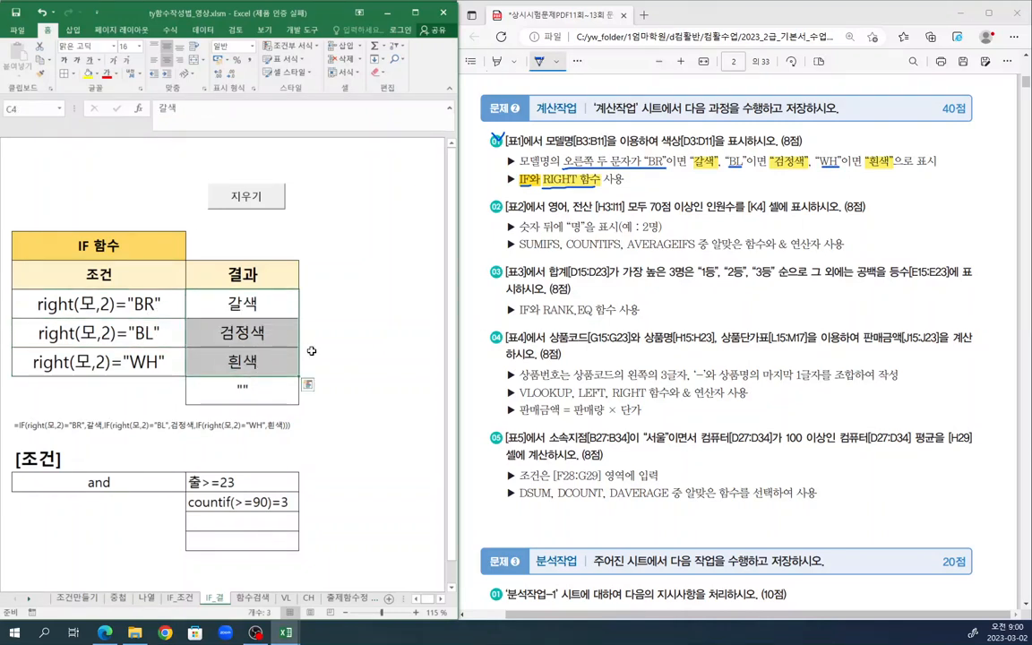
pyautogui.click(313, 351)
pyautogui.moveTo(139, 303); pyautogui.dragTo(166, 362)
pyautogui.click(224, 359)
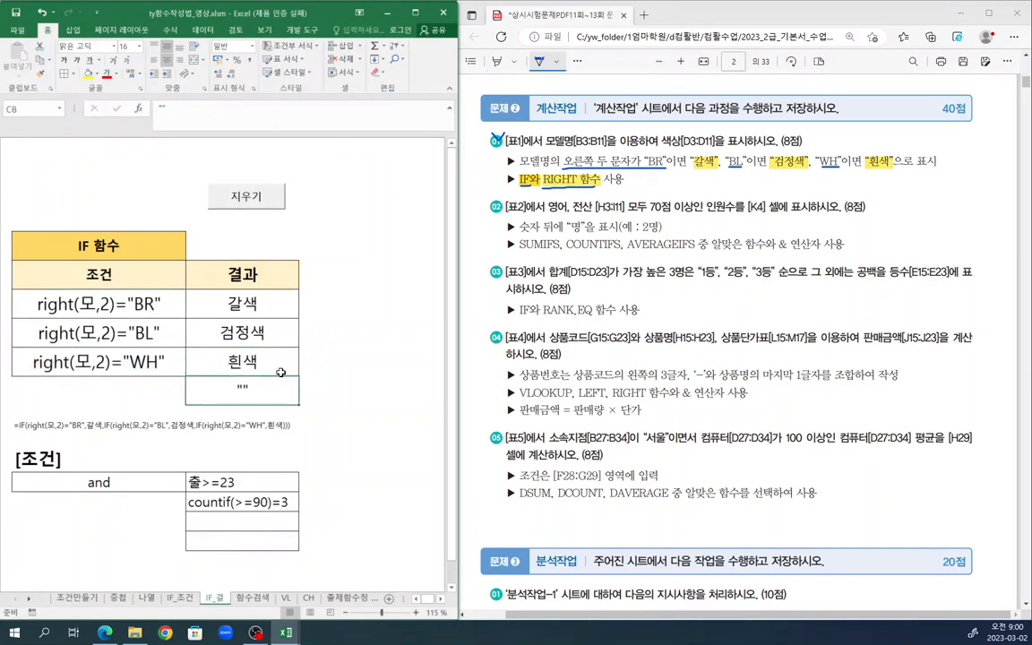
# Examine how the "WH" condition relates to the final empty-string result, and review the first condition and result row
pyautogui.click(269, 387)
pyautogui.press('Up')
pyautogui.press('Left')
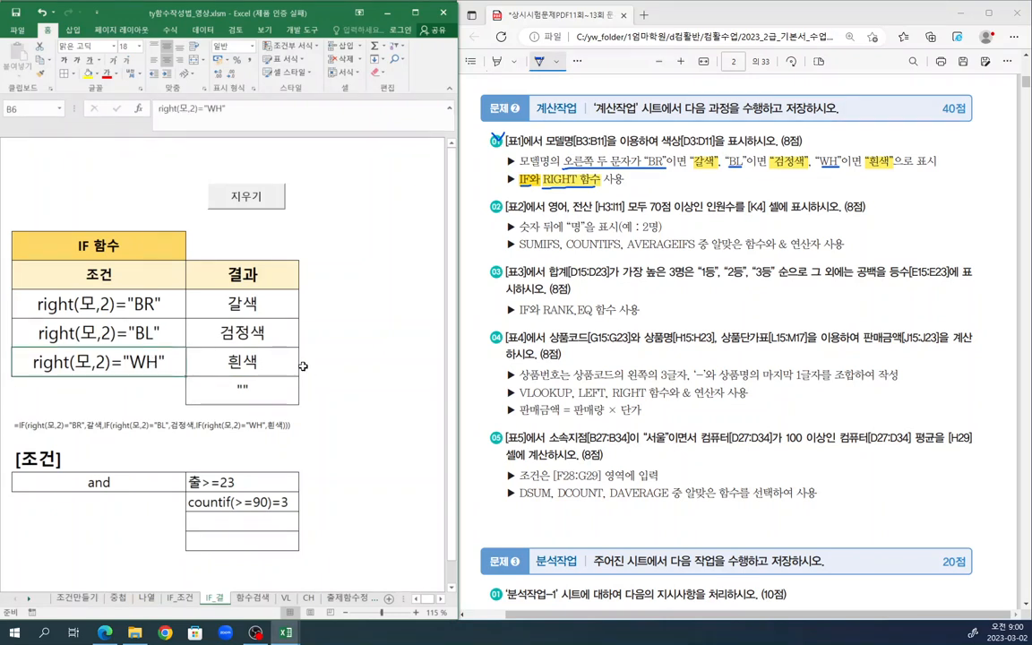
pyautogui.click(277, 387)
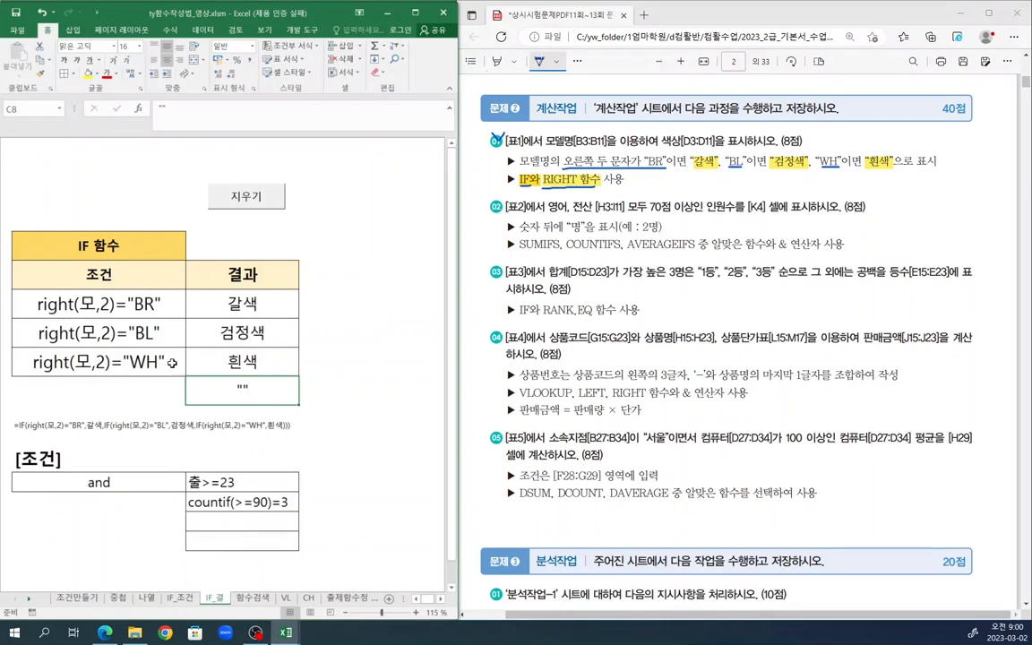
pyautogui.click(143, 359)
pyautogui.click(255, 387)
pyautogui.click(107, 304)
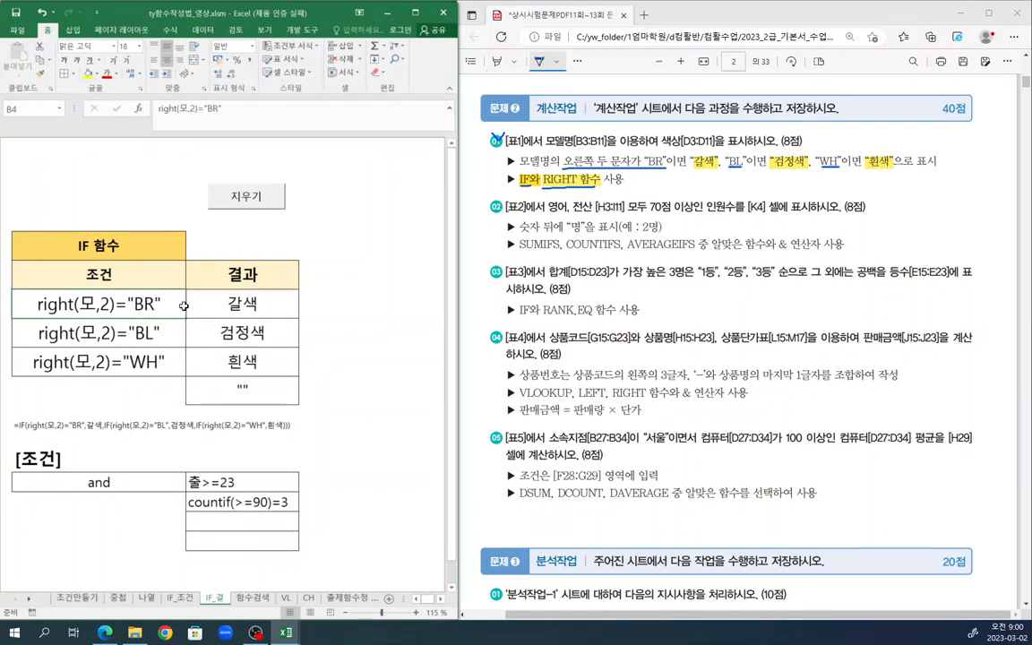
pyautogui.click(237, 310)
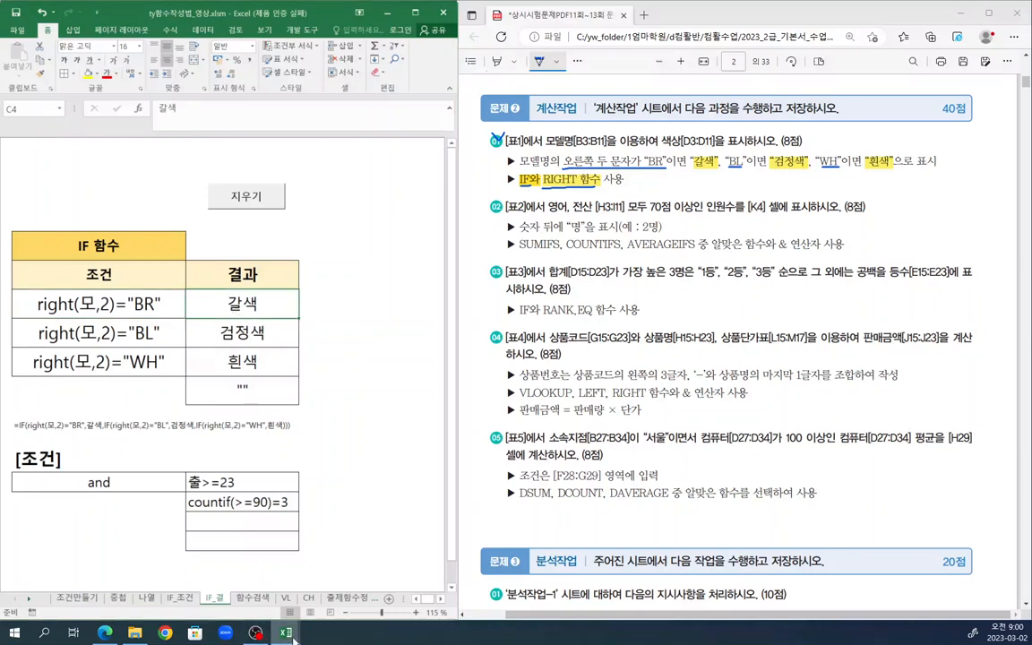
pyautogui.moveTo(287, 631)
pyautogui.click(137, 305)
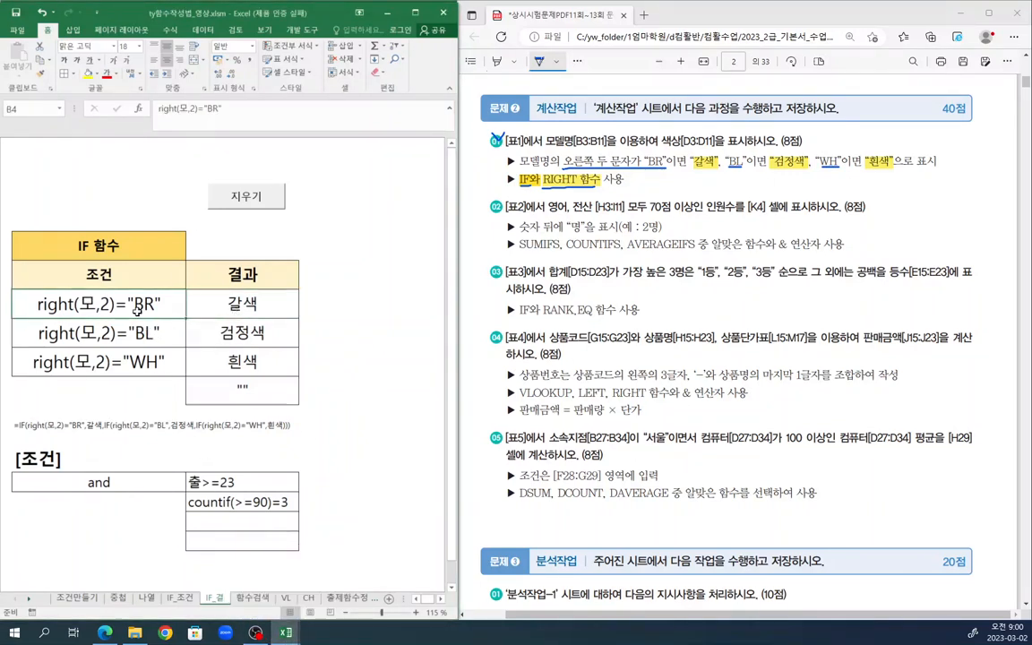
# Return to the 상시시험문제PDF11회.xlsm workbook and enter =RIGHT(B3,2) in cell D3 using the function arguments dialog
pyautogui.moveTo(286, 632)
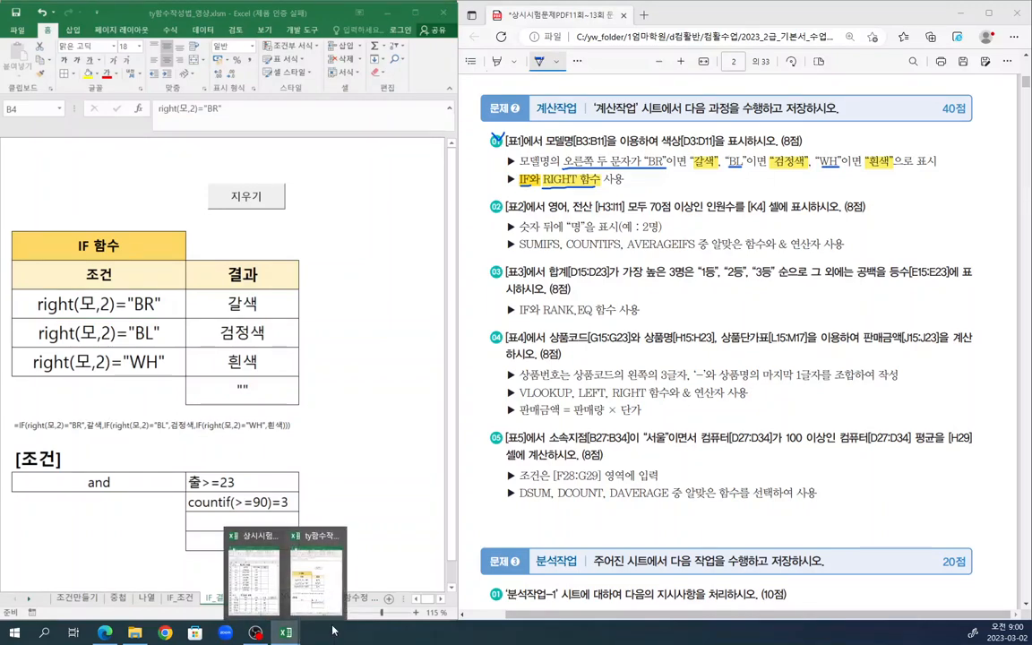
pyautogui.click(254, 573)
pyautogui.click(334, 219)
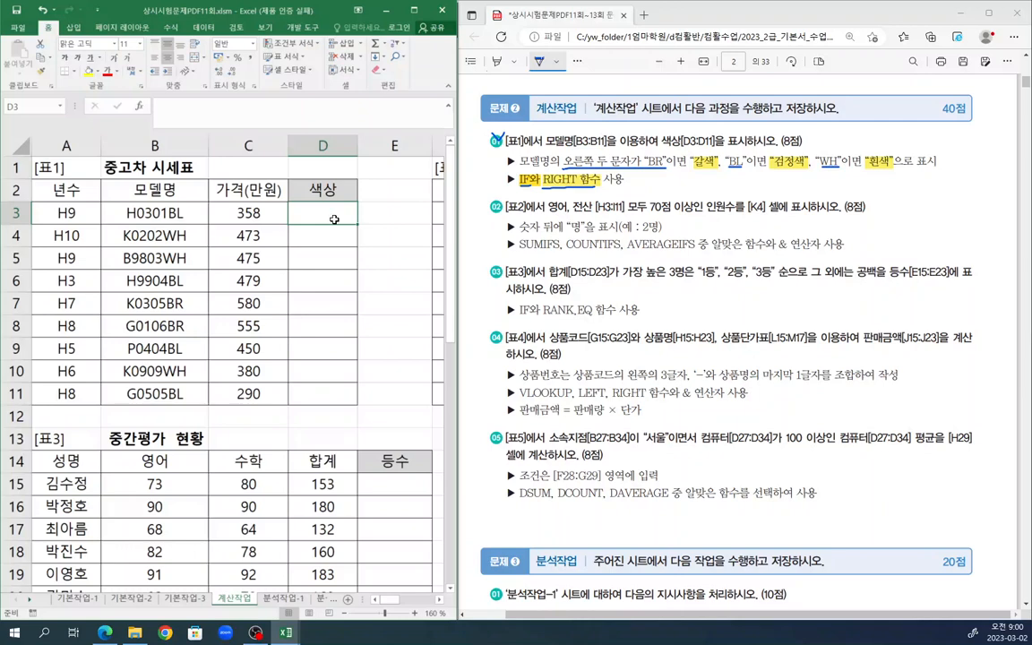
pyautogui.write('=')
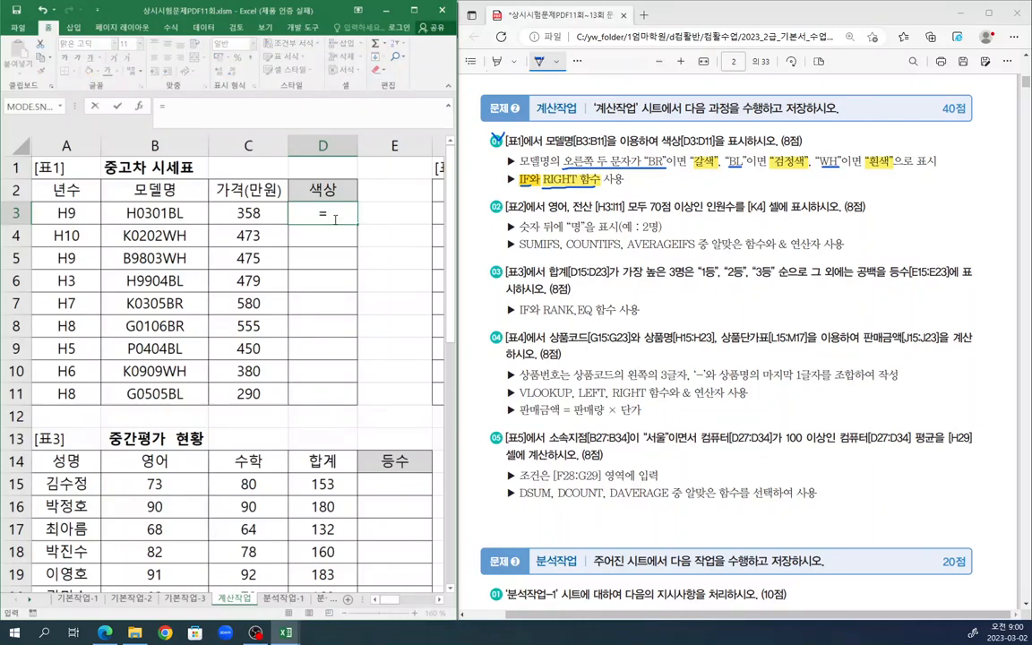
pyautogui.write('right')
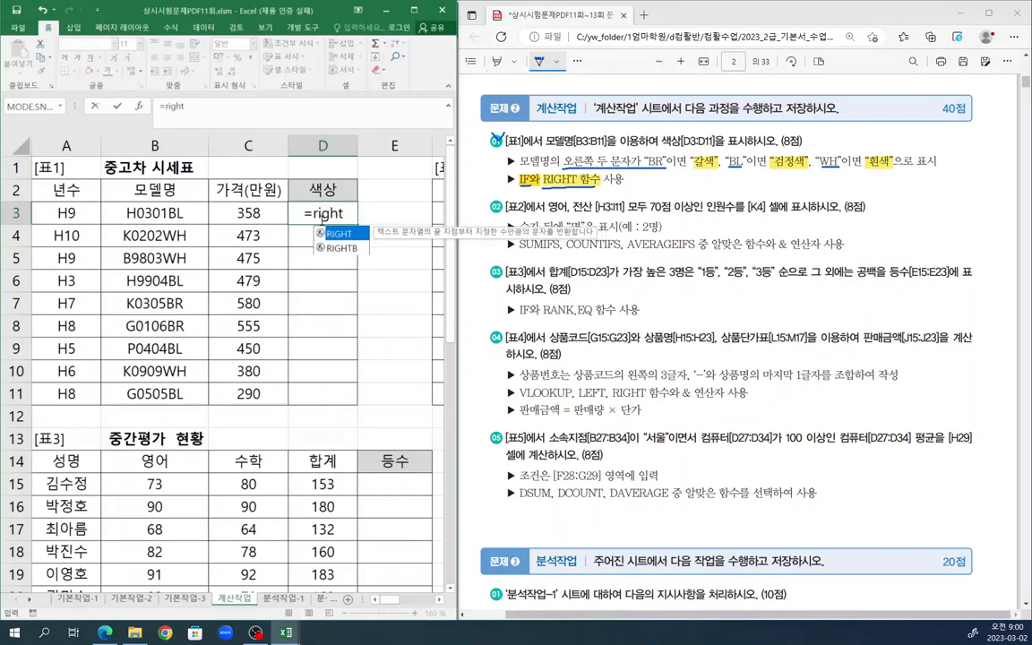
pyautogui.press('Tab')
pyautogui.click(140, 106)
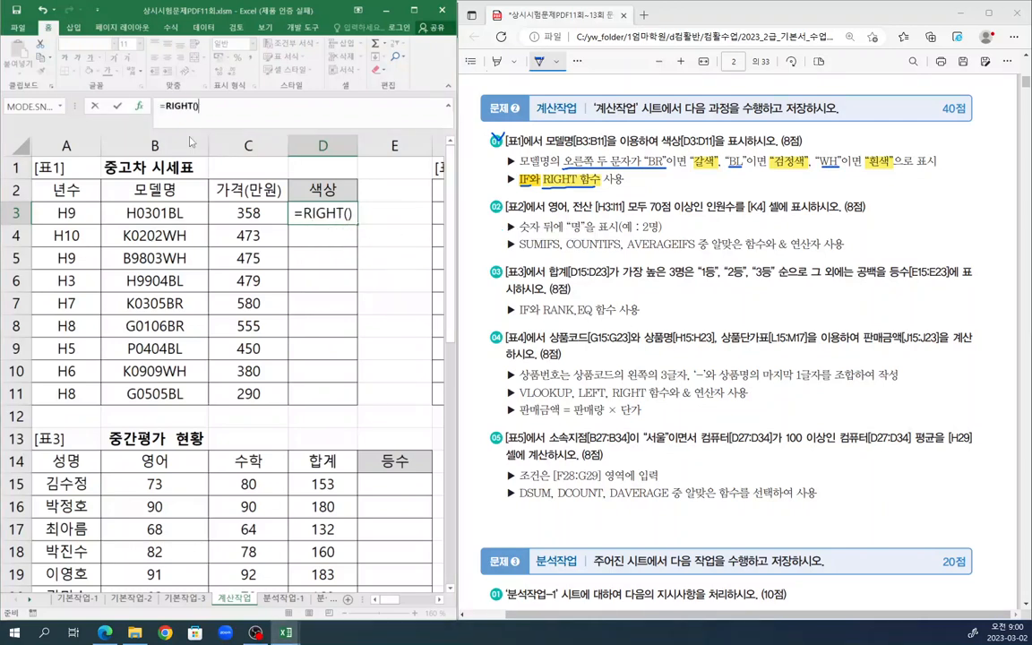
pyautogui.moveTo(596, 297); pyautogui.dragTo(284, 273)
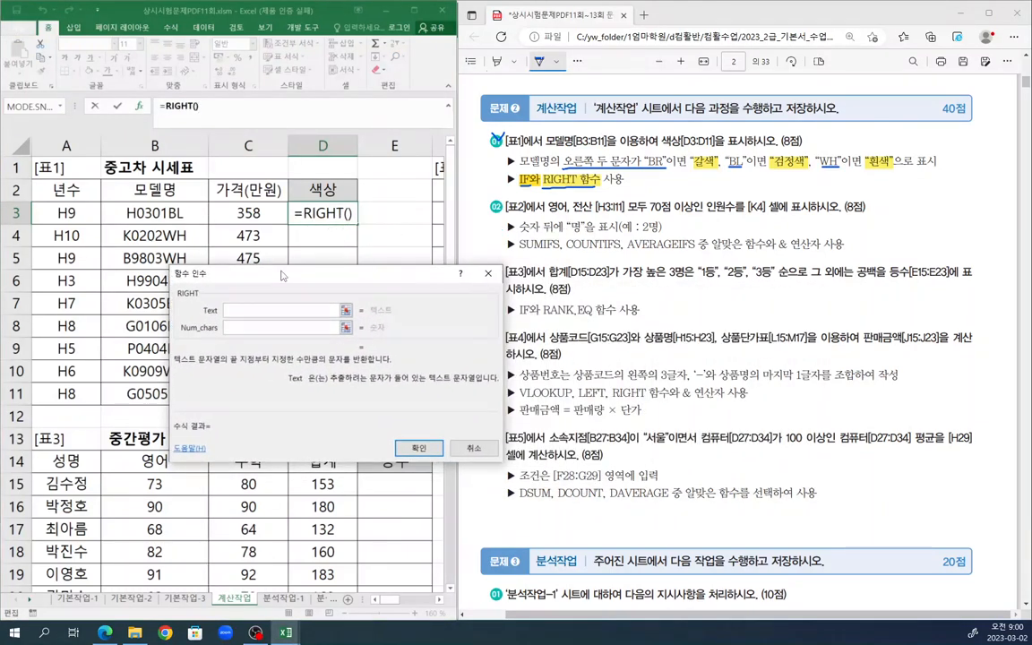
pyautogui.click(122, 208)
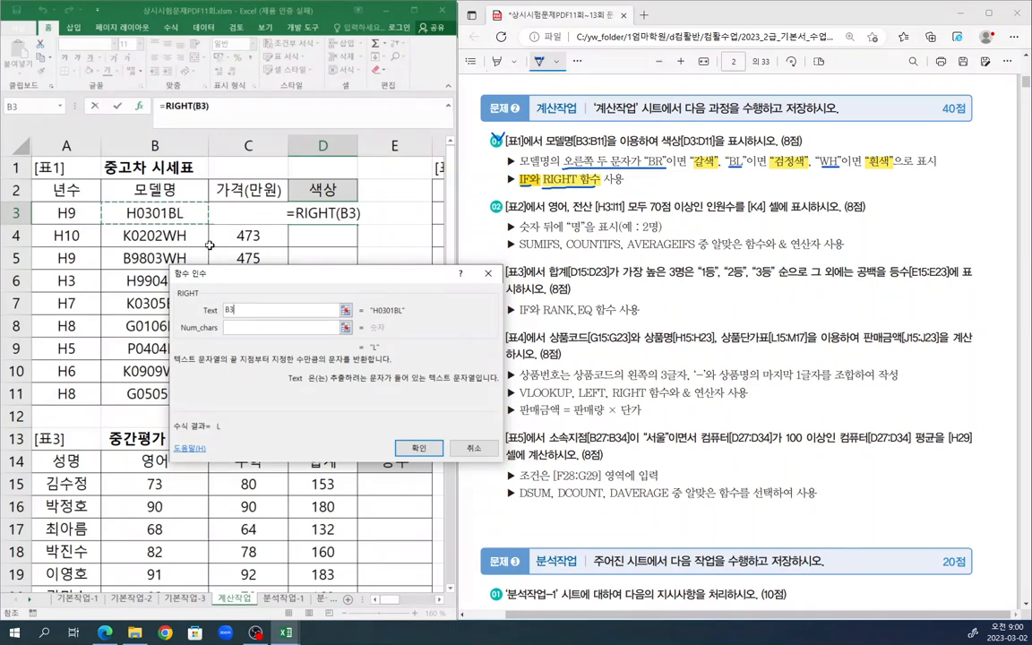
pyautogui.click(317, 329)
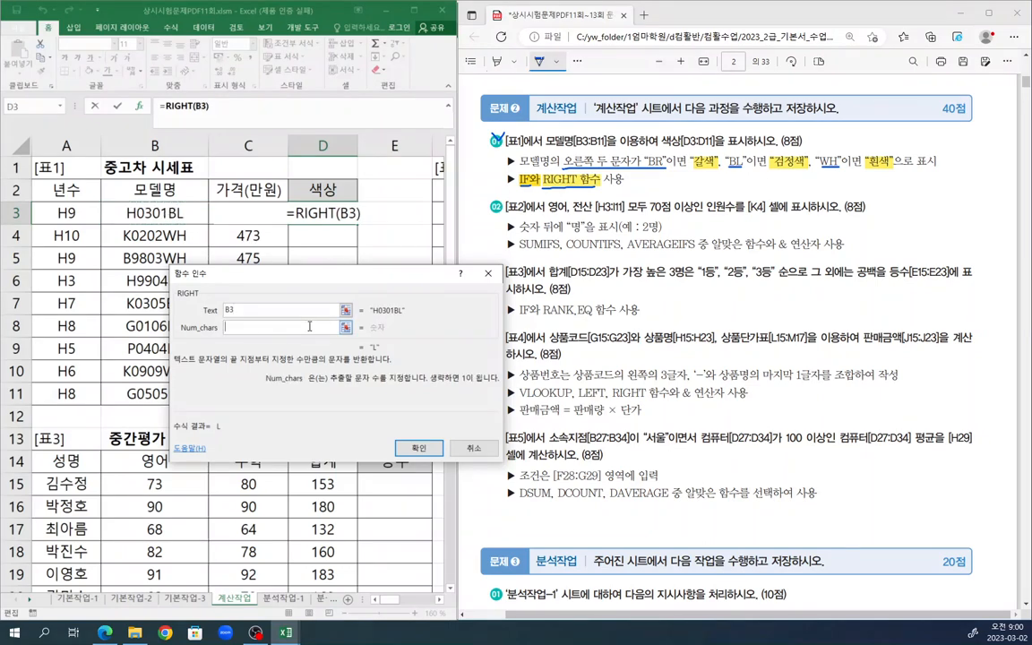
pyautogui.write('2')
pyautogui.press('Return')
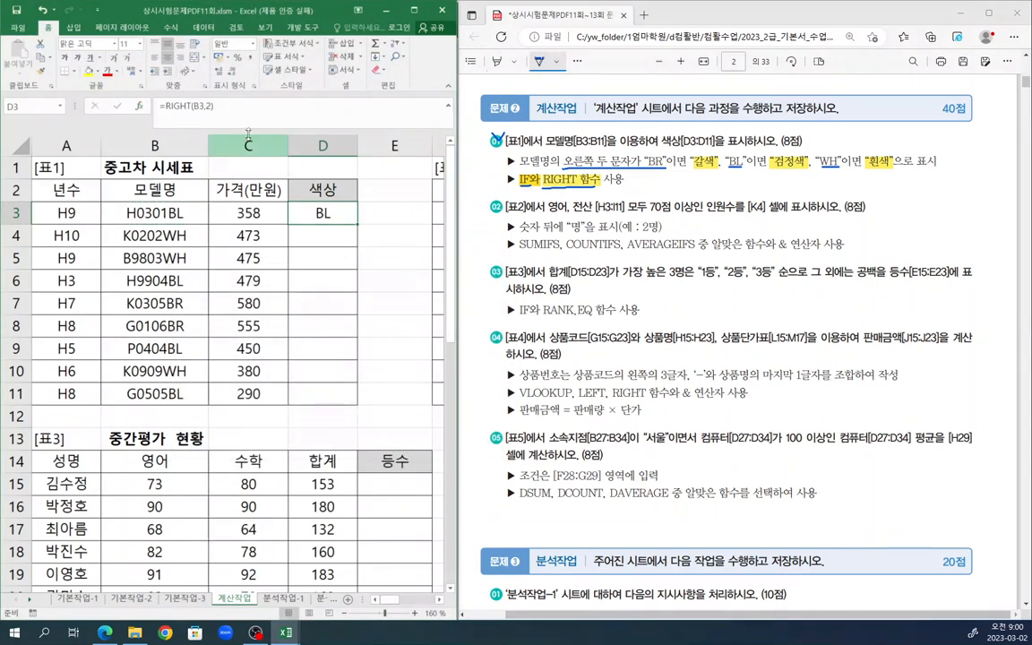
# Extend the formula in D3 to the comparison =RIGHT(B3,2)="BR"
pyautogui.click(265, 105)
pyautogui.write('=')
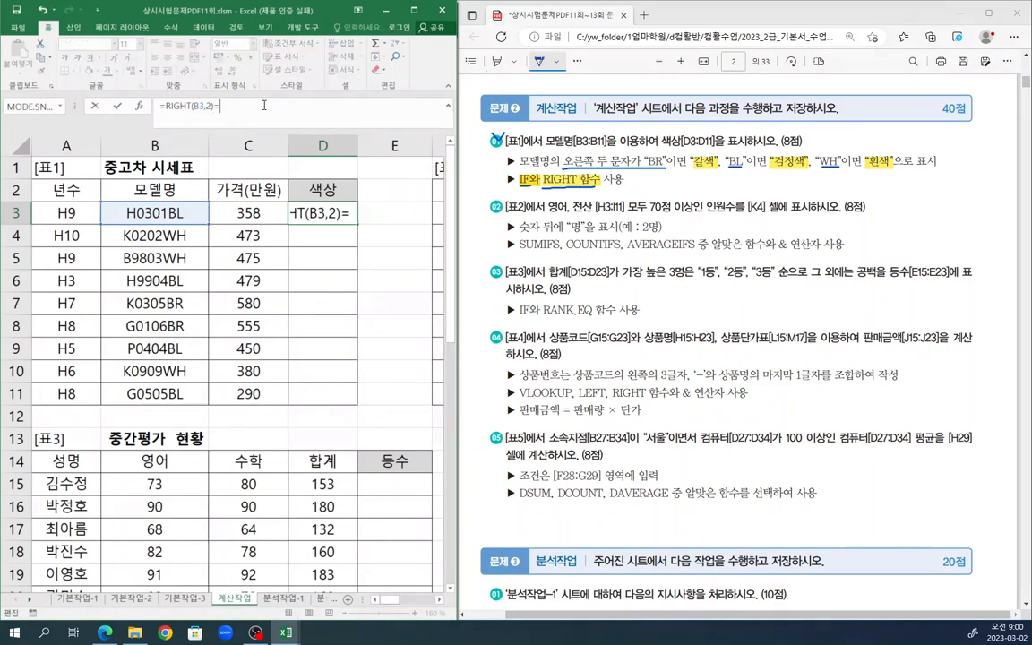
pyautogui.write('"BR')
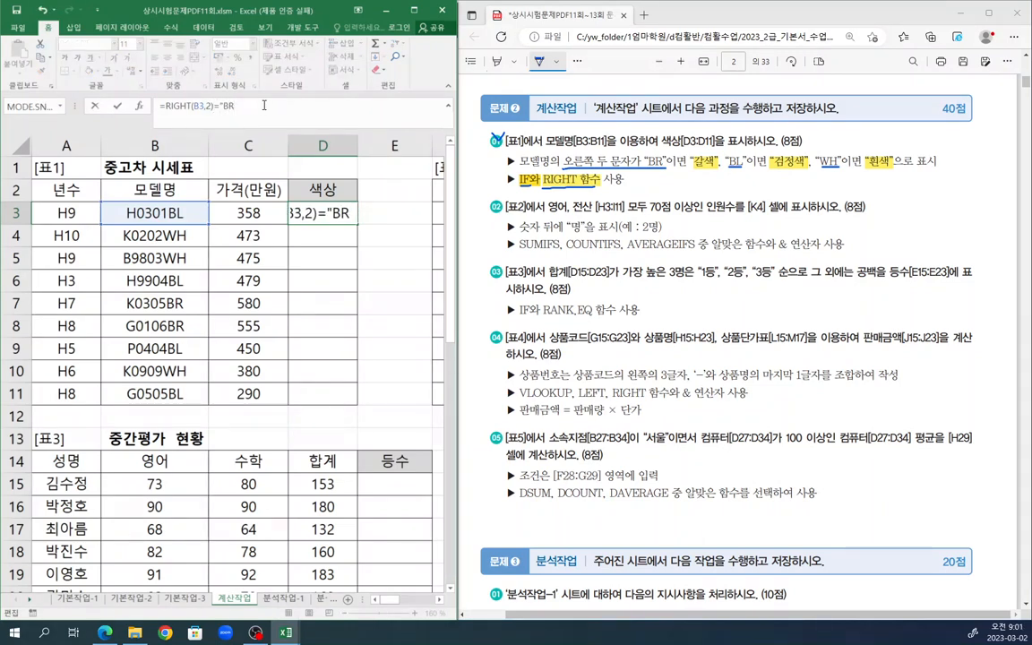
pyautogui.write('"')
pyautogui.press('Return')
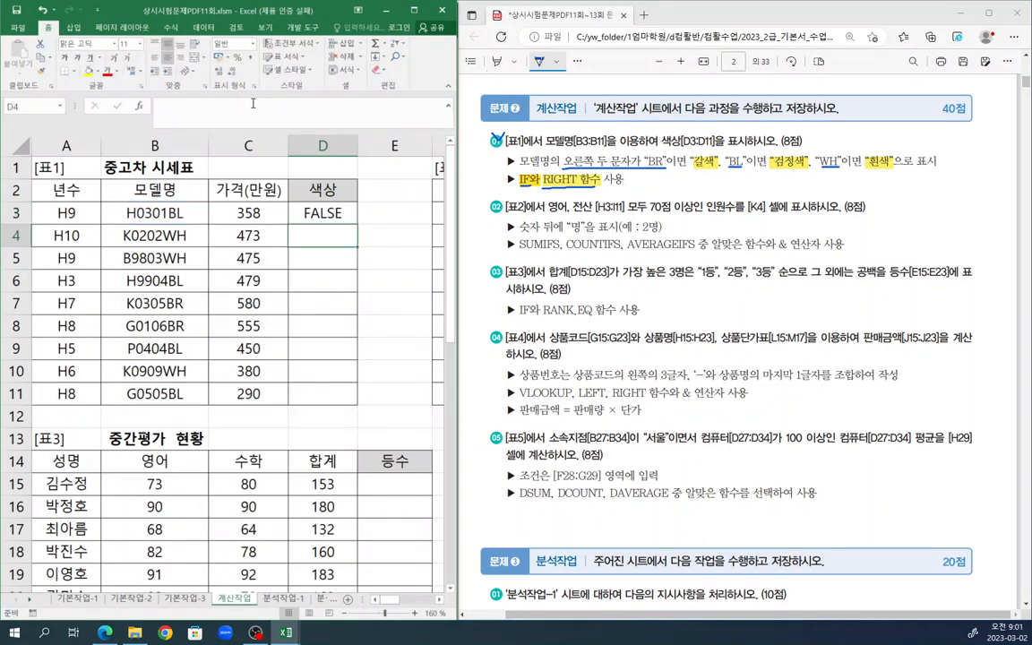
# Wrap the RIGHT(B3,2)="BR" comparison in D3 in an IF function and set its true result to 갈색
pyautogui.click(298, 210)
pyautogui.click(166, 105)
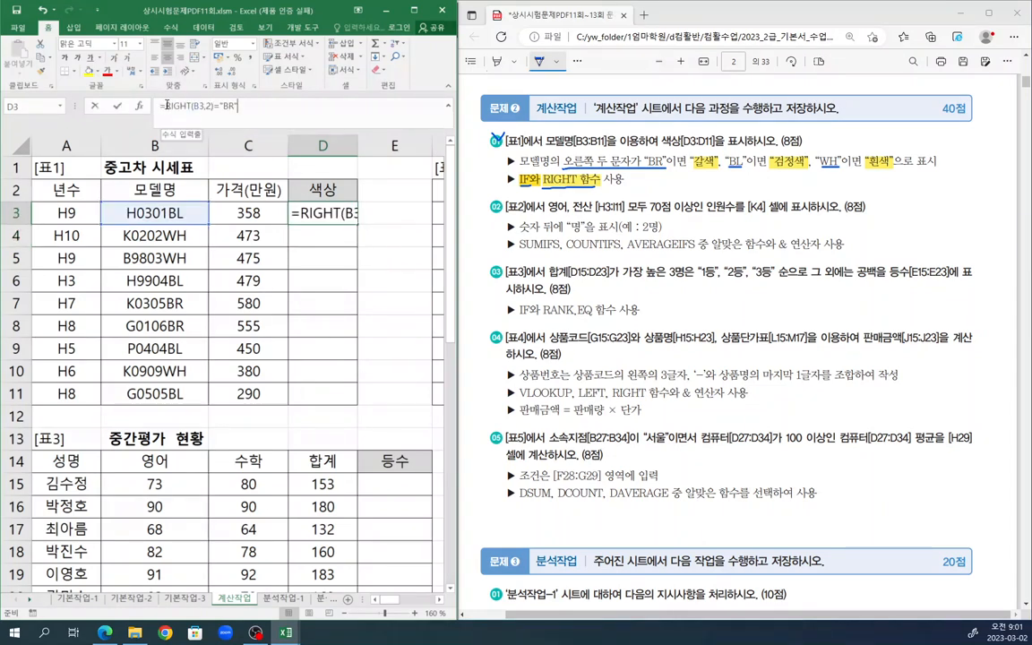
pyautogui.write('IF(')
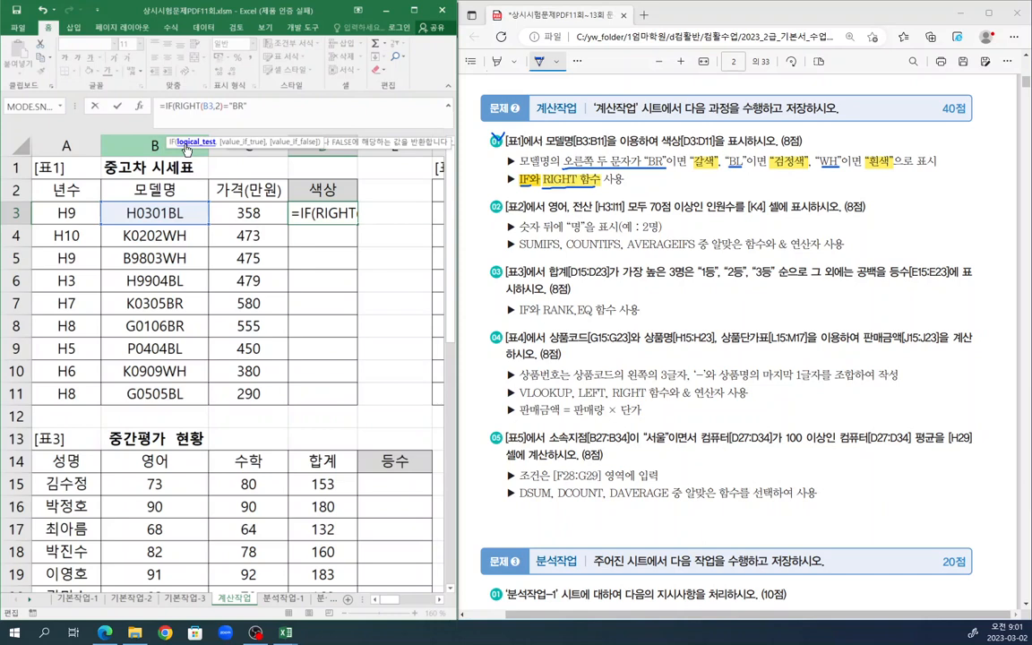
pyautogui.click(168, 106)
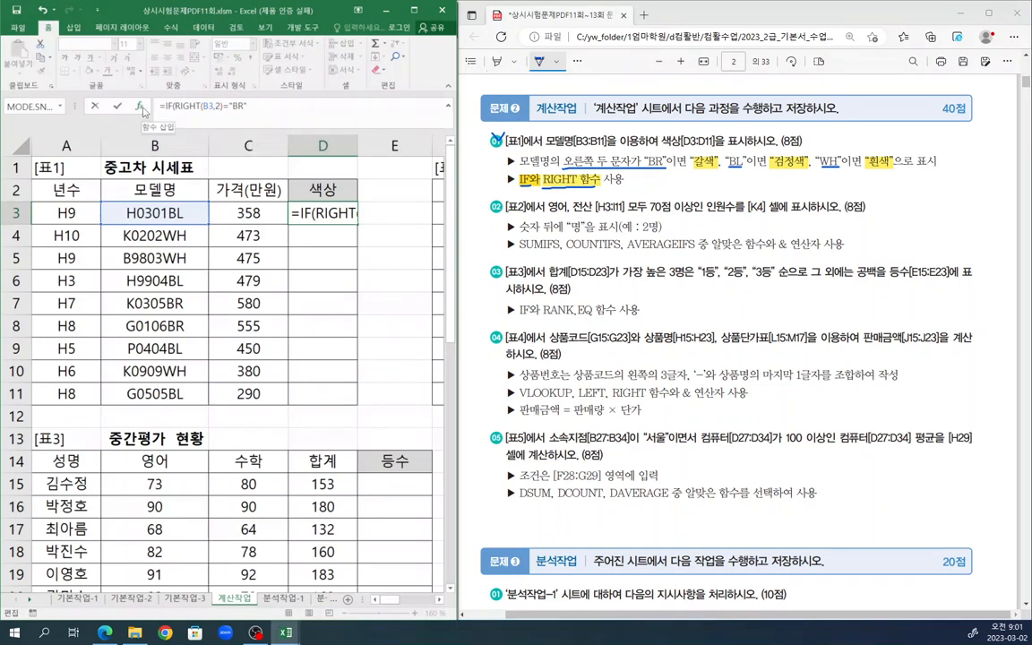
pyautogui.click(141, 107)
pyautogui.moveTo(329, 230); pyautogui.dragTo(407, 270)
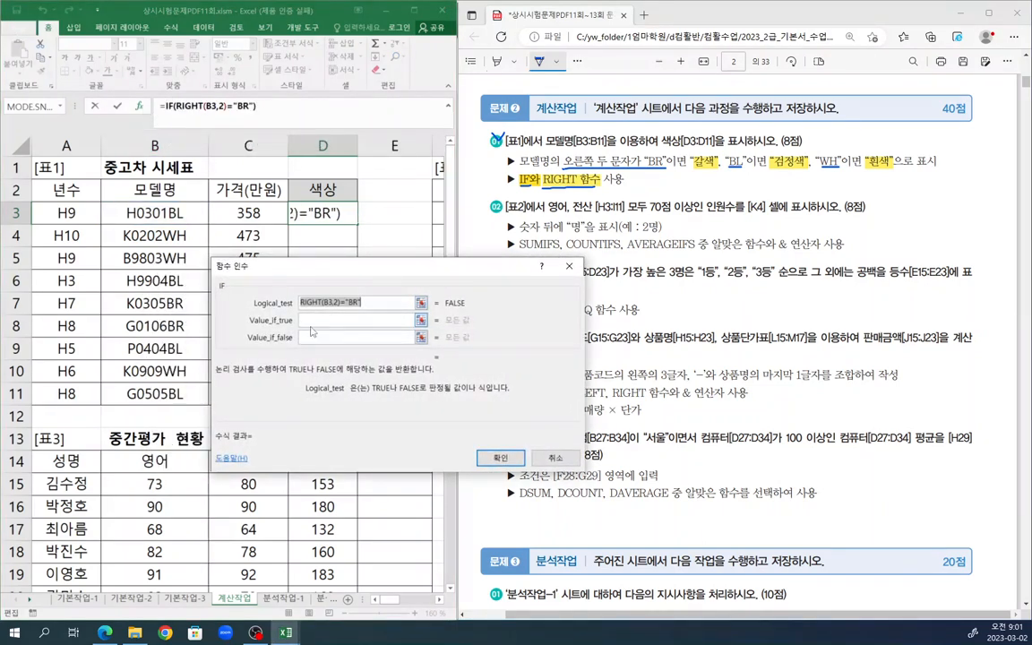
pyautogui.click(346, 320)
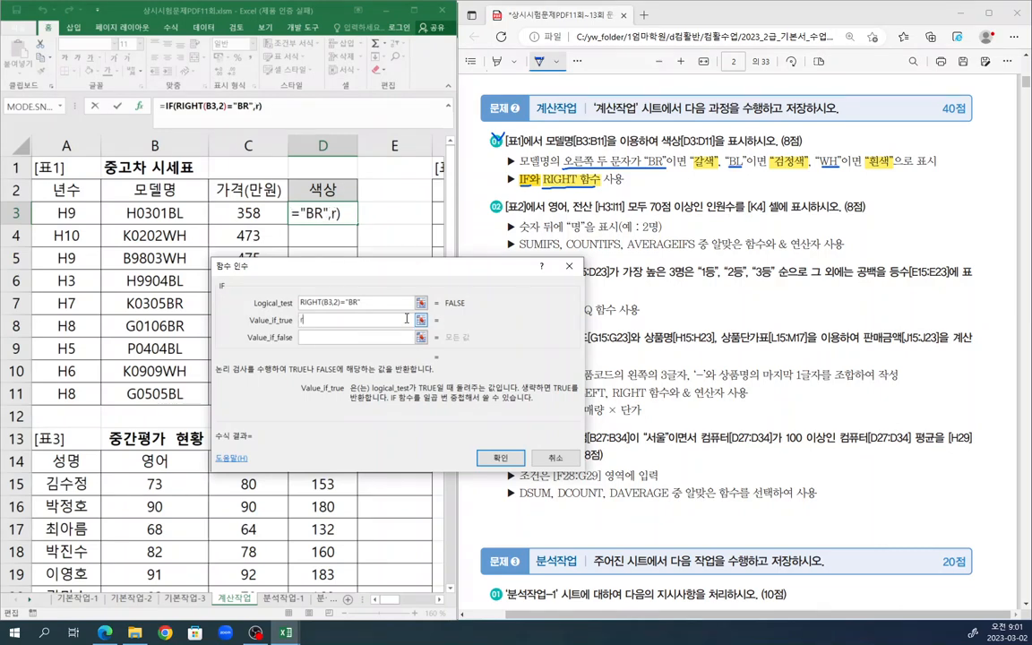
pyautogui.write('가ㄹ색')
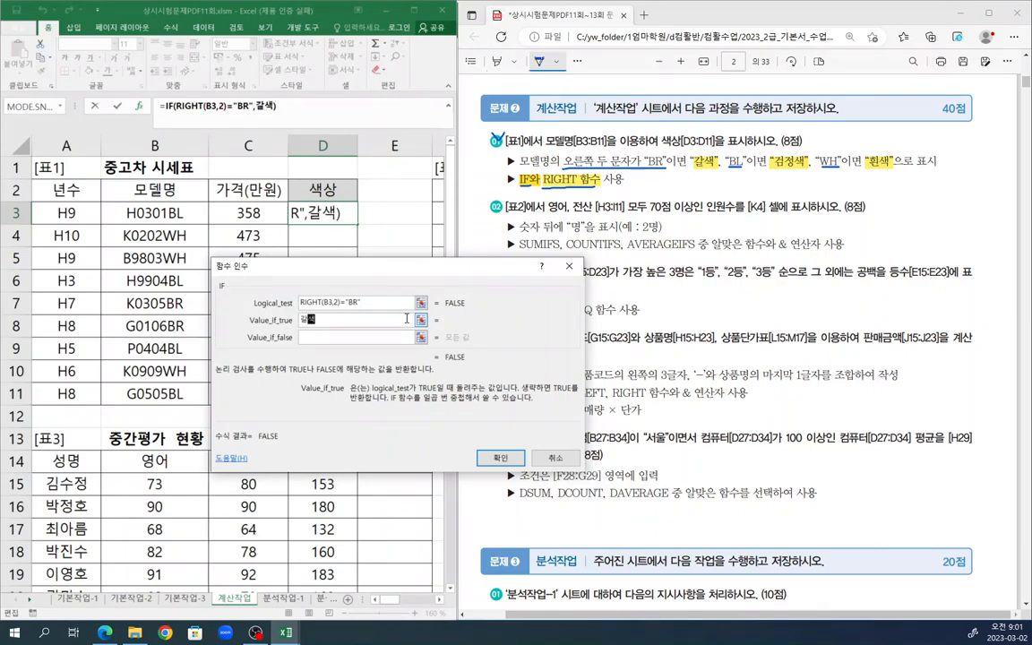
# Copy the condition RIGHT(B3,2)="BR" and enter a nested if() as the IF function's false result
pyautogui.click(389, 304)
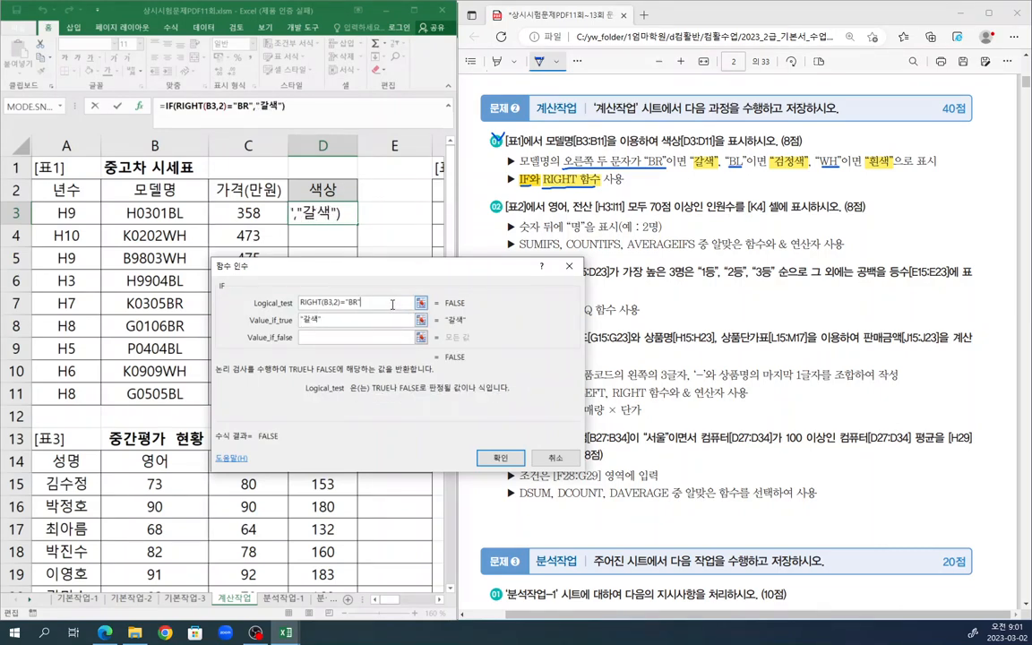
pyautogui.moveTo(402, 306); pyautogui.dragTo(288, 297)
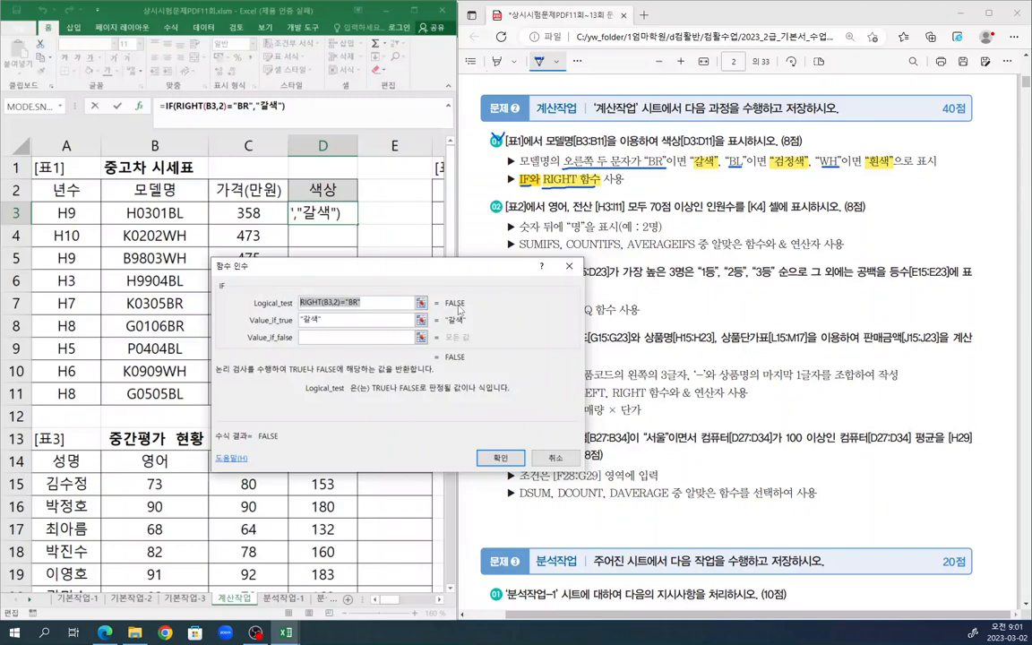
pyautogui.hotkey('ctrl', 'c')
pyautogui.click(328, 340)
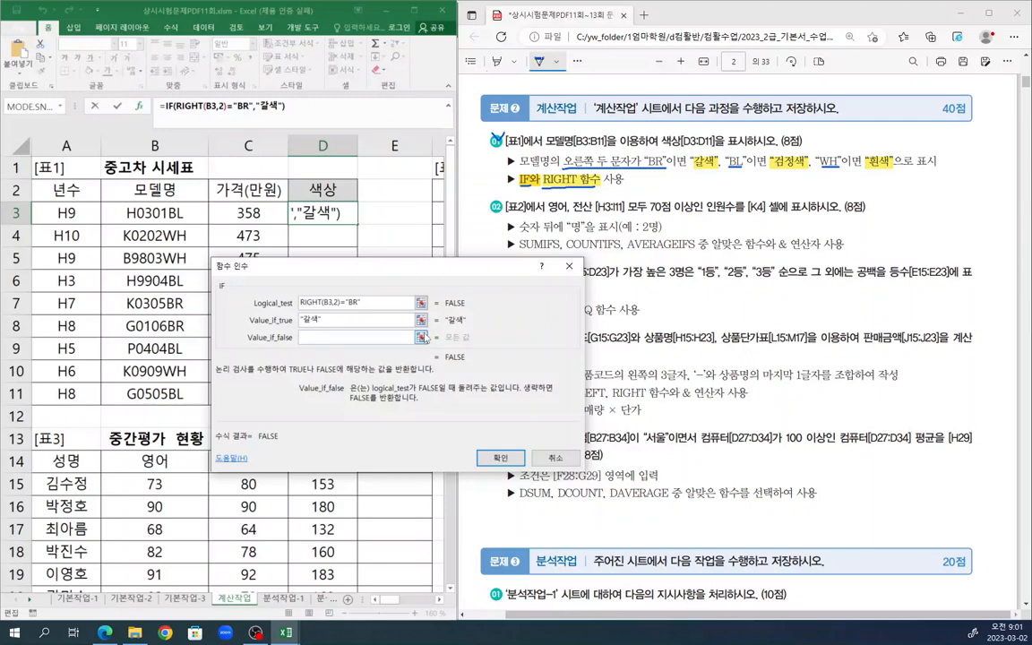
pyautogui.write('if')
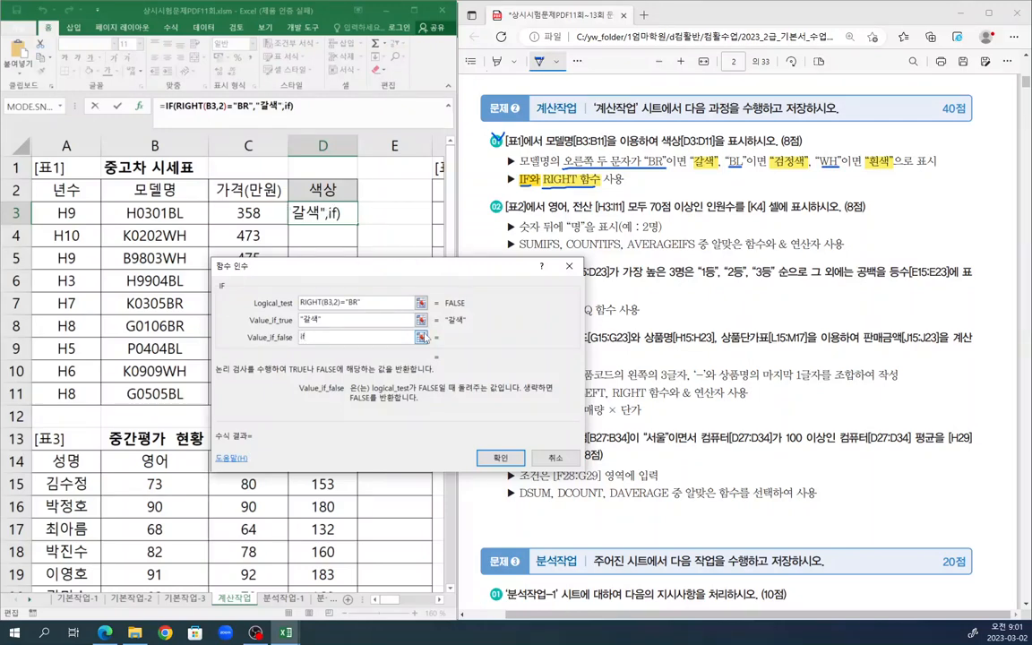
pyautogui.write('()')
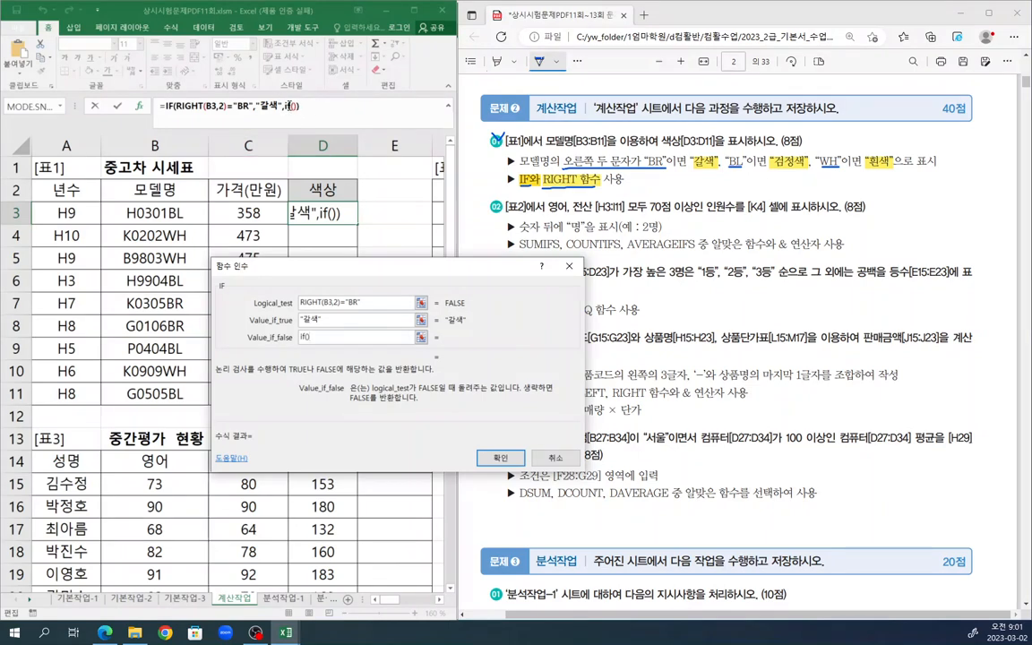
# Open the nested IF's arguments and set its condition to RIGHT(B3,2)="BL", reusing the copied condition
pyautogui.click(286, 106)
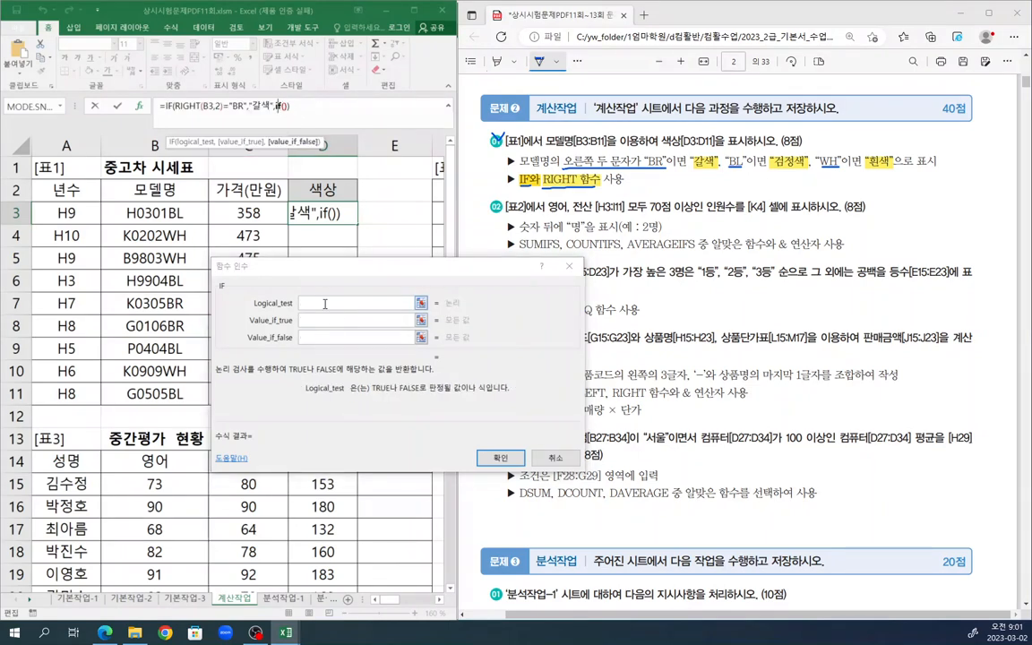
pyautogui.click(320, 302)
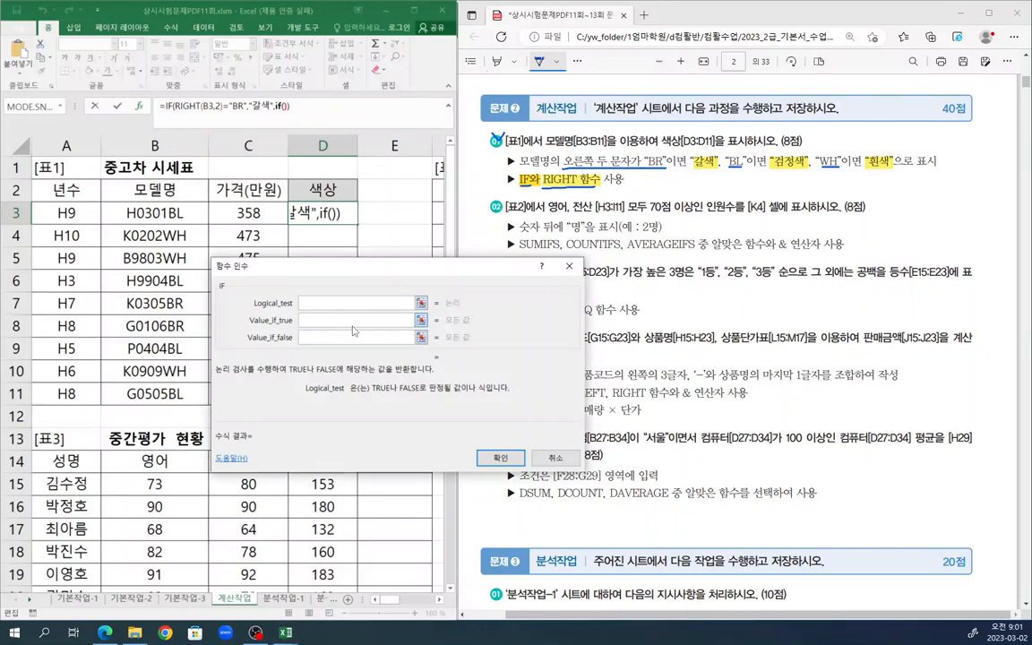
pyautogui.hotkey('ctrl', 'v')
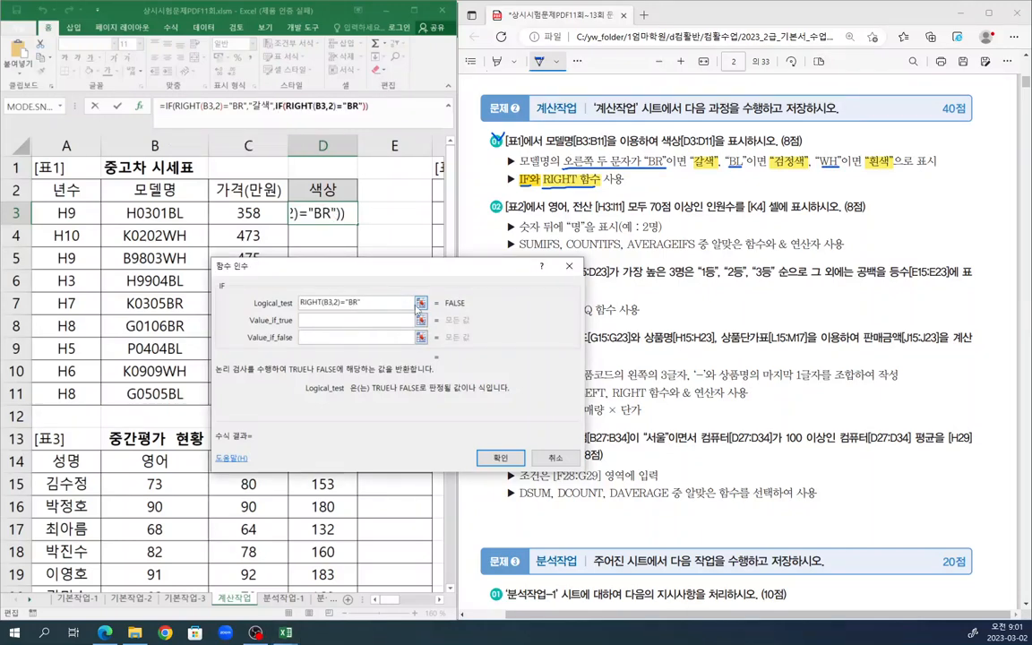
pyautogui.press('Left')
pyautogui.press('BackSpace')
pyautogui.write('L')
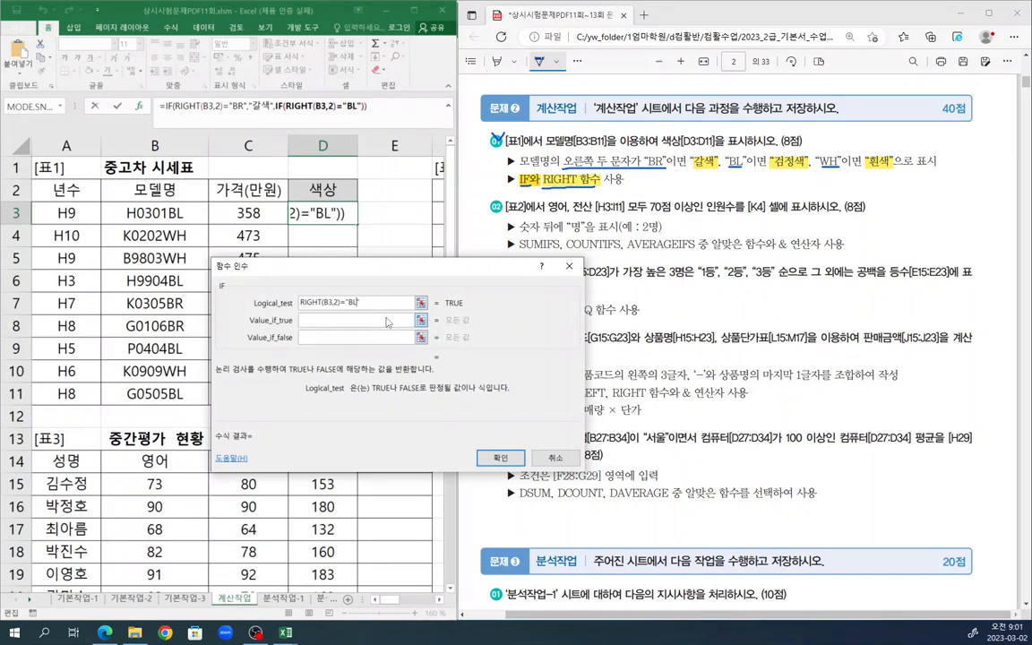
# Set the second IF's true result to 검정색 and its false result to another nested if()
pyautogui.click(386, 319)
pyautogui.write('검정색')
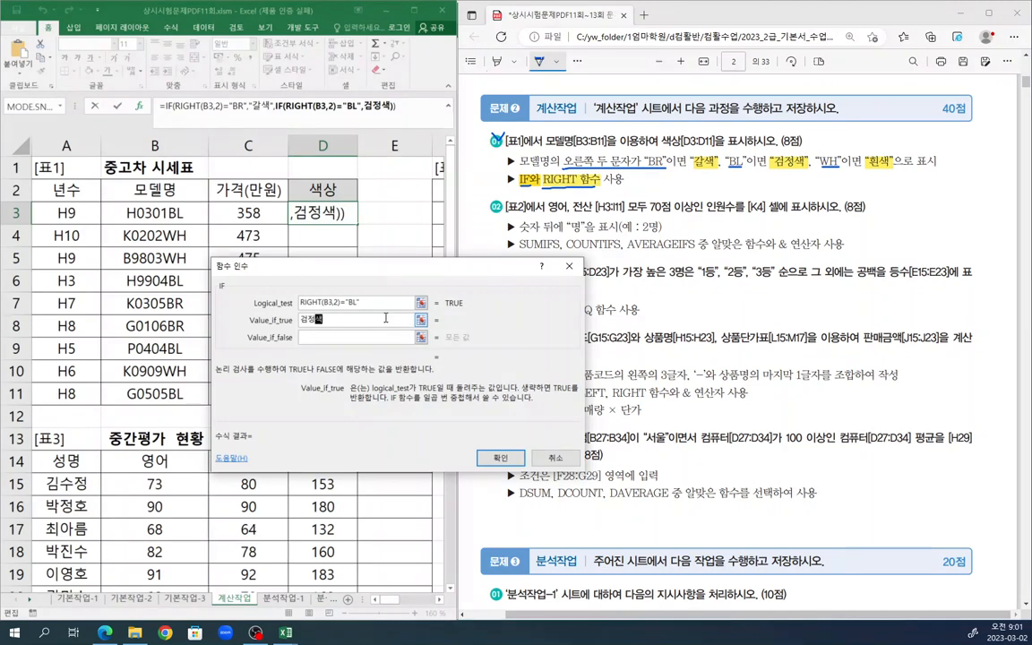
pyautogui.press('Tab')
pyautogui.write('if')
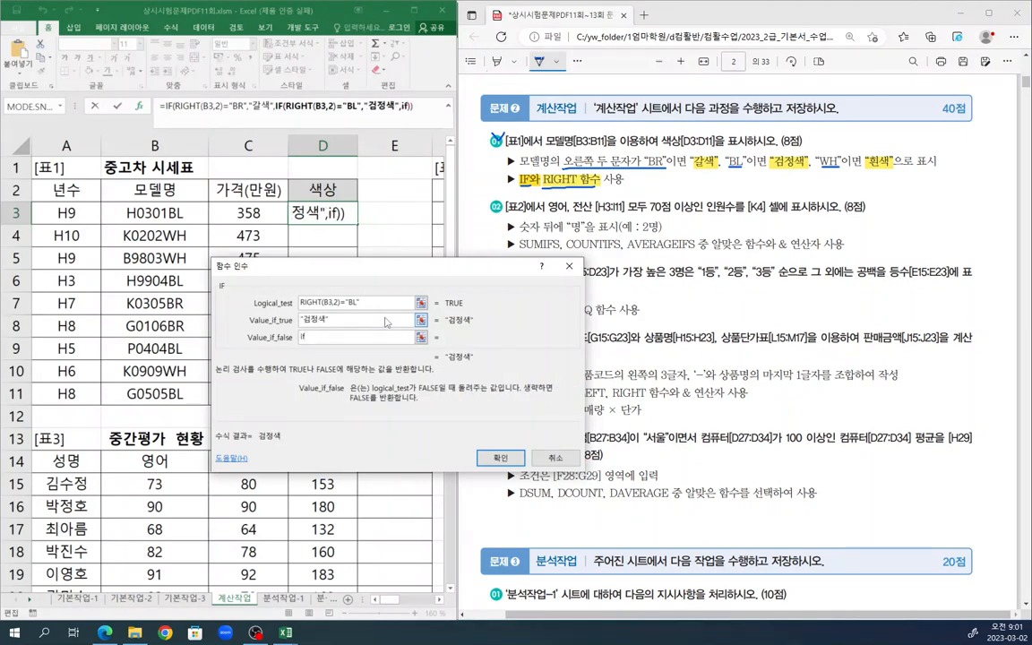
pyautogui.write('()')
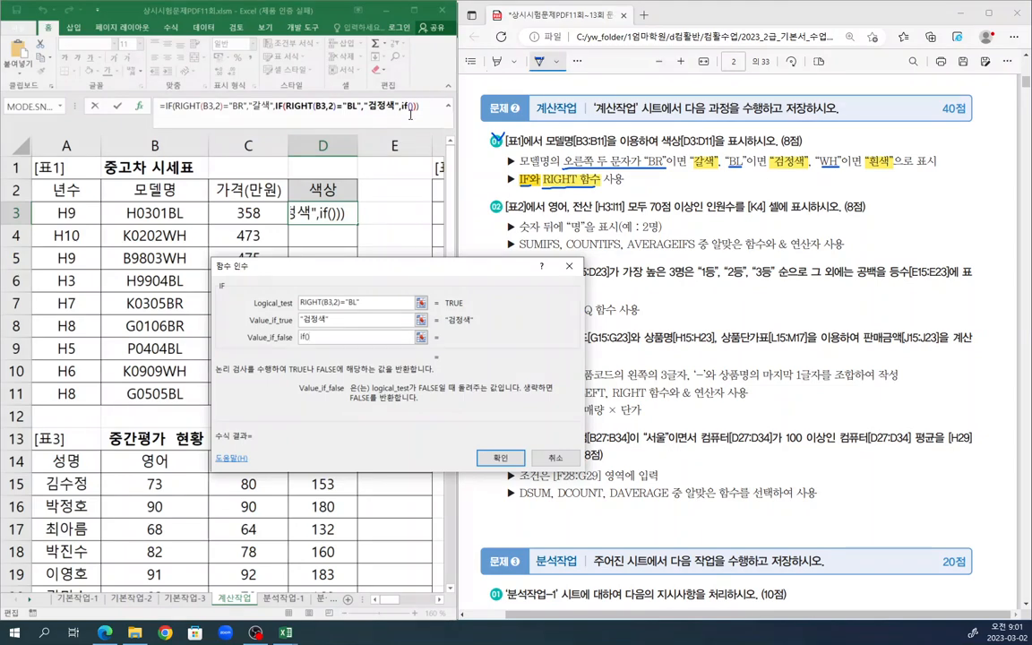
# Open the third IF's arguments and set its condition to RIGHT(B3,2)="WH", reusing the copied condition
pyautogui.click(408, 105)
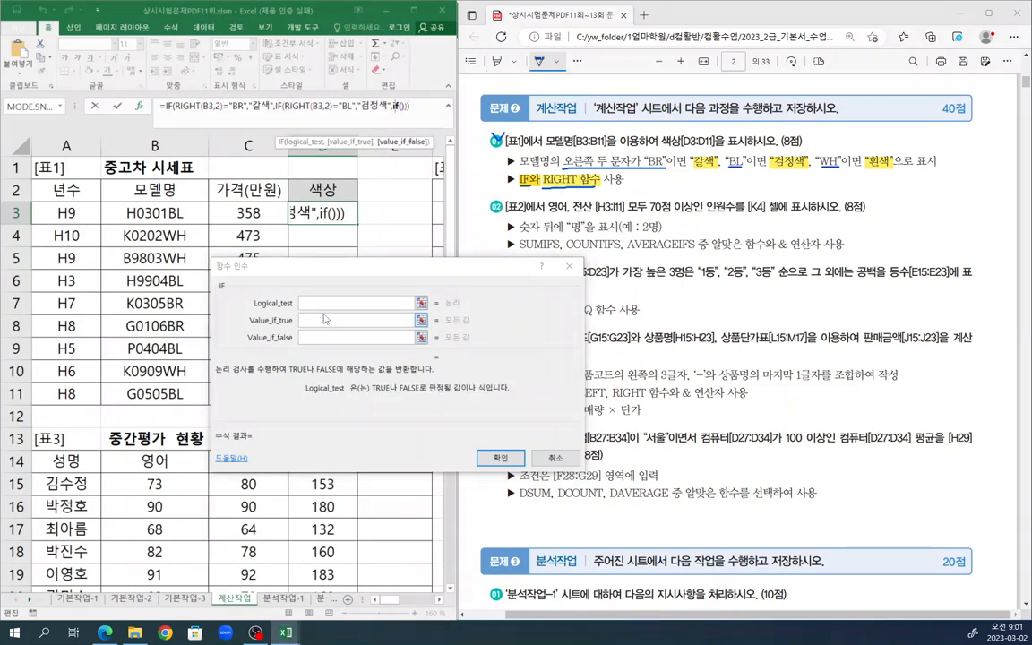
pyautogui.click(354, 305)
pyautogui.hotkey('ctrl', 'v')
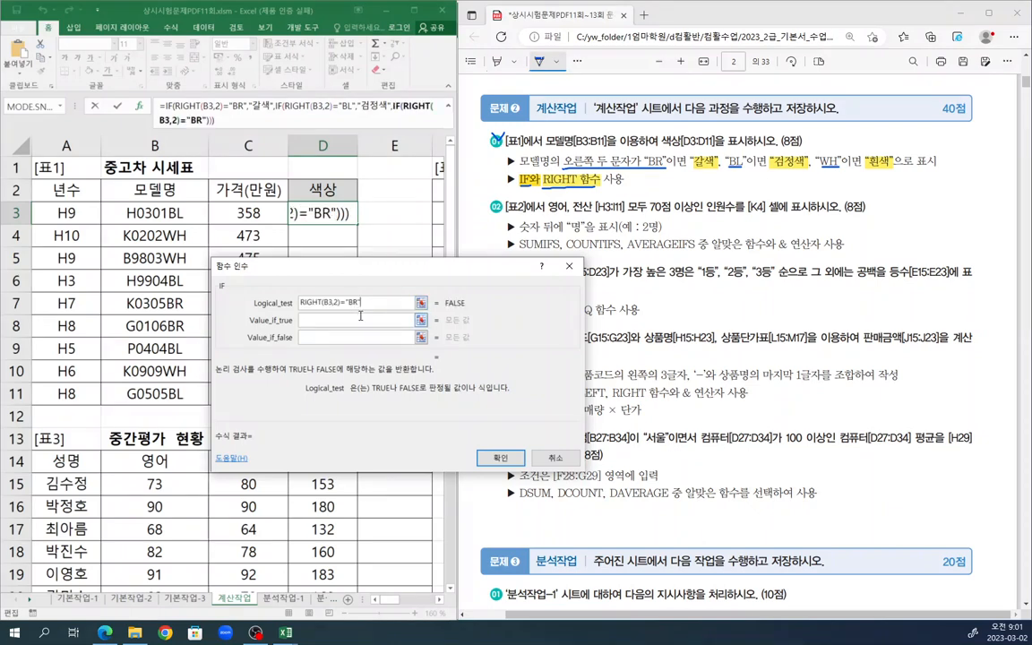
pyautogui.press('BackSpace')
pyautogui.press('BackSpace')
pyautogui.write('W')
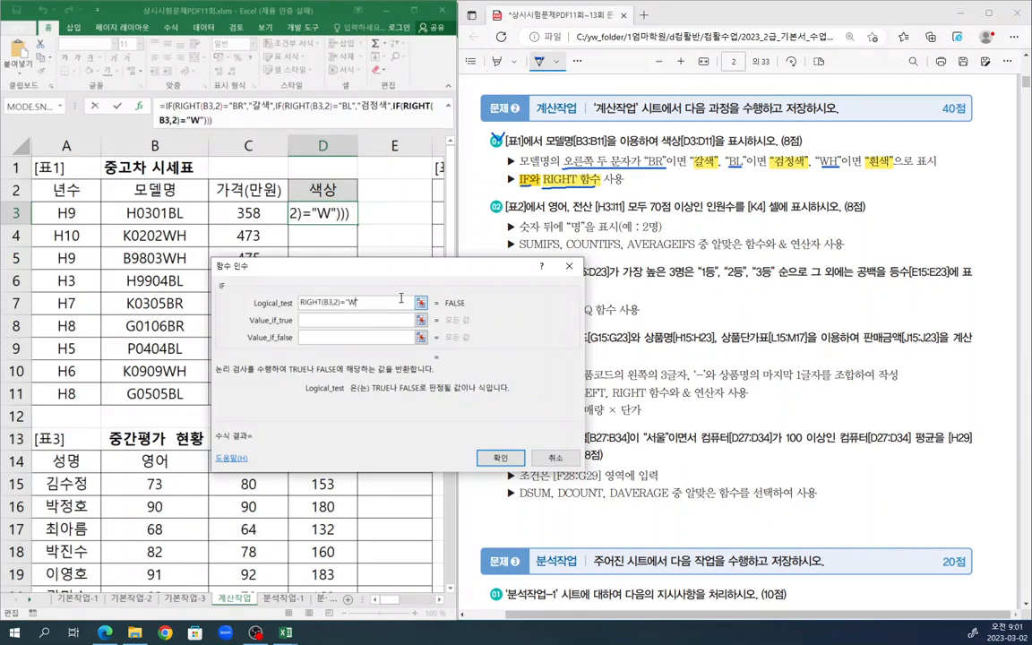
pyautogui.write('H')
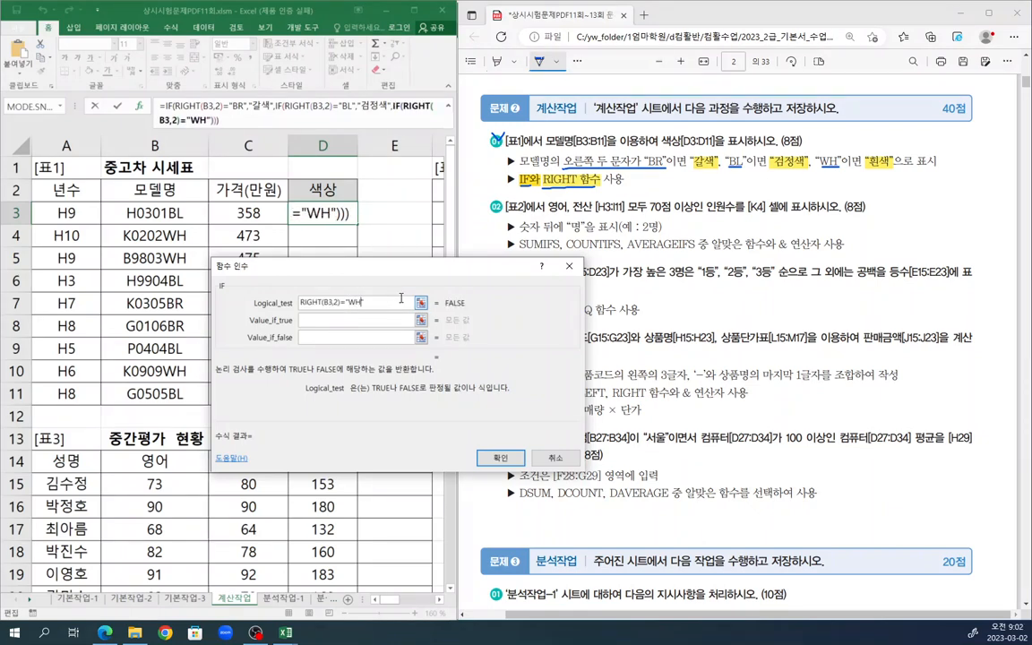
# Set the third IF's true result to 흰색 and its false result to an empty string "", and commit the formula in D3
pyautogui.click(349, 320)
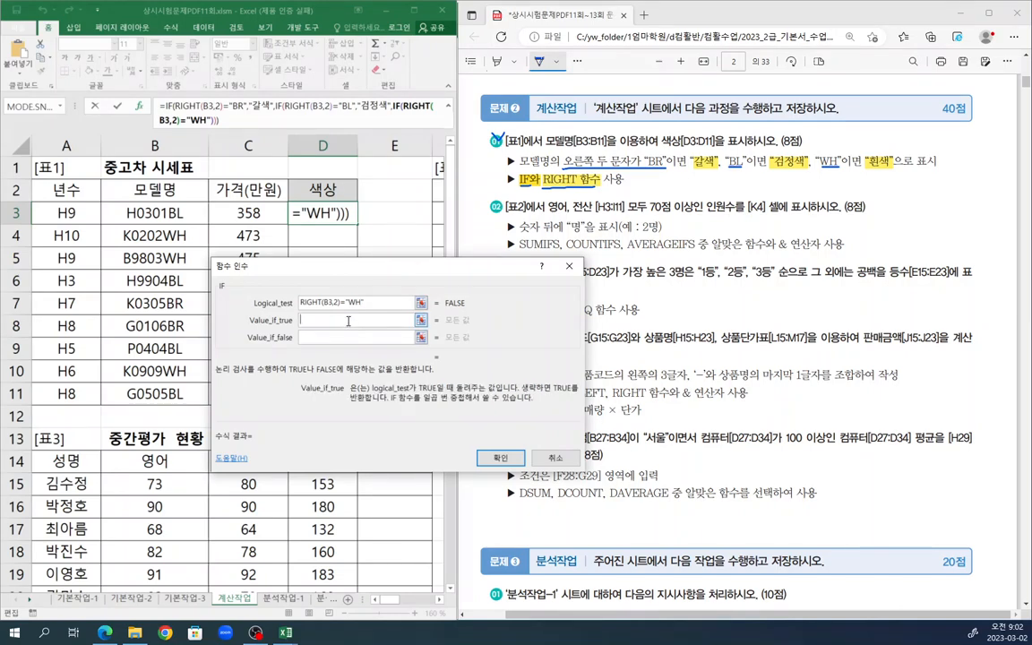
pyautogui.write('흰색')
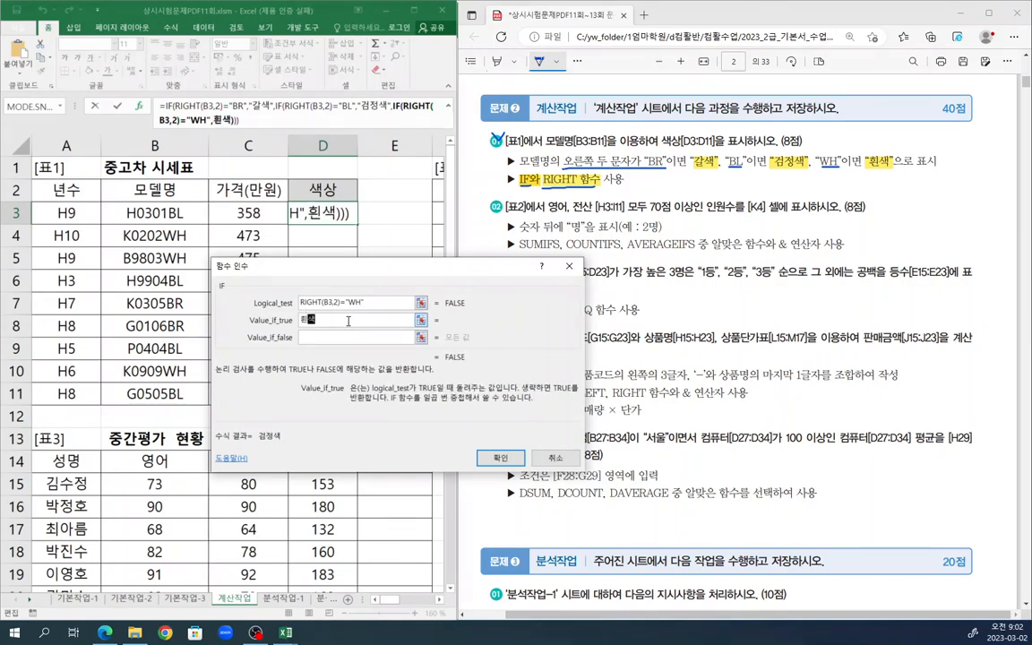
pyautogui.press('Tab')
pyautogui.write('""')
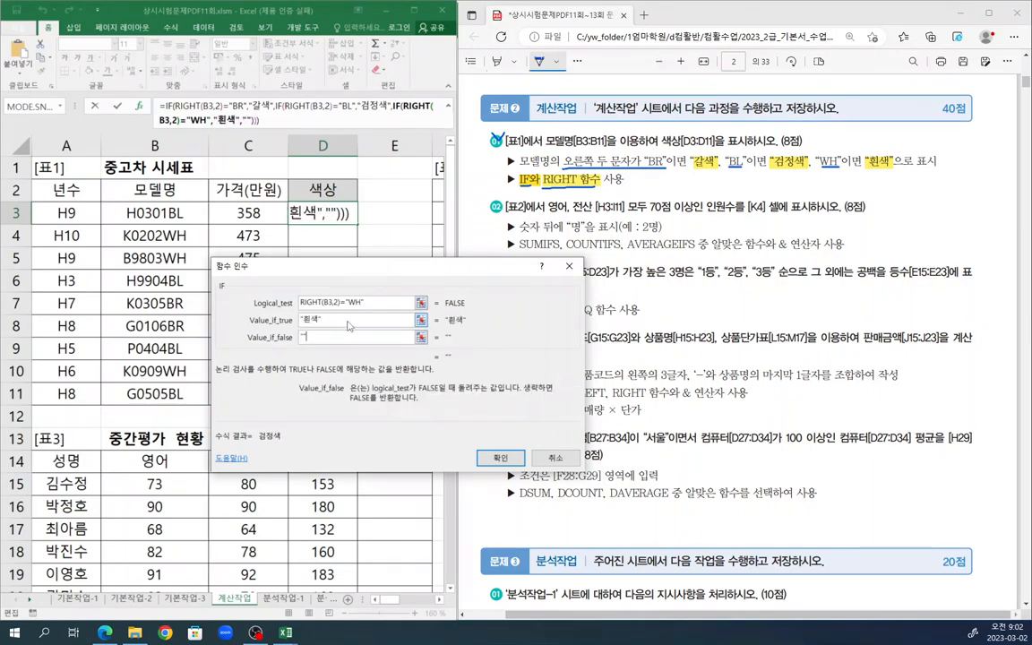
pyautogui.click(334, 320)
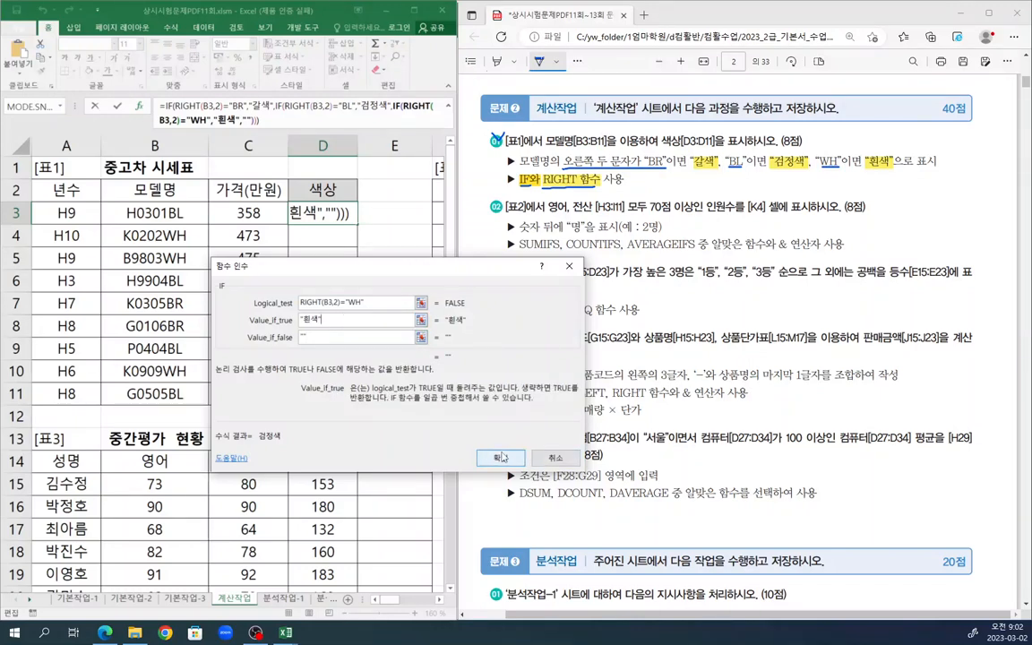
pyautogui.click(501, 459)
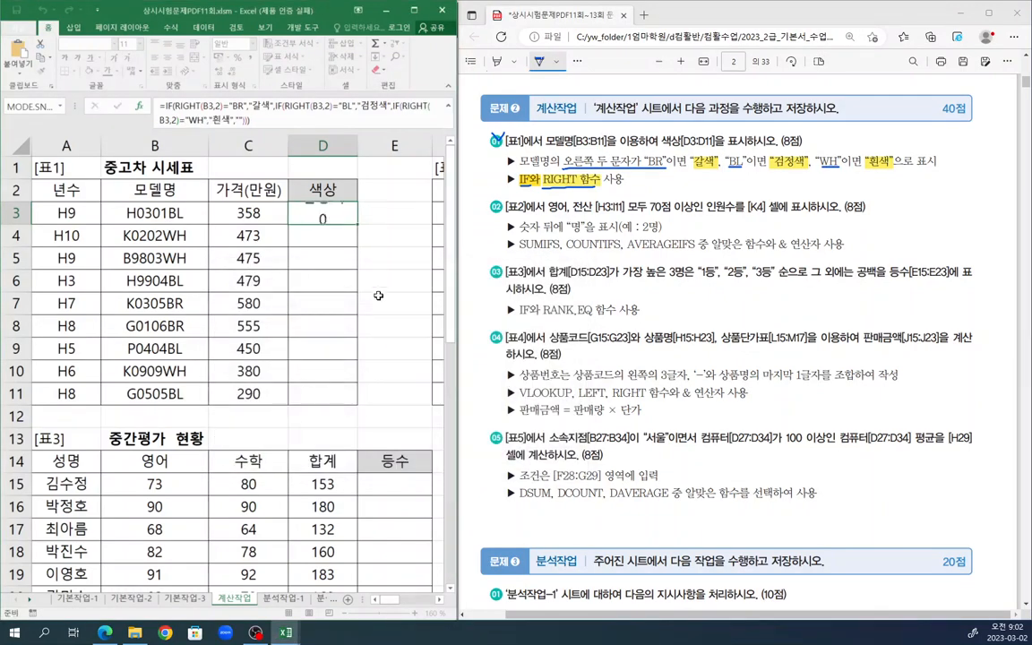
# Fill the D3 formula down through D11 and check the copied formulas in the 색상 column
pyautogui.moveTo(357, 224); pyautogui.dragTo(350, 405)
pyautogui.click(341, 364)
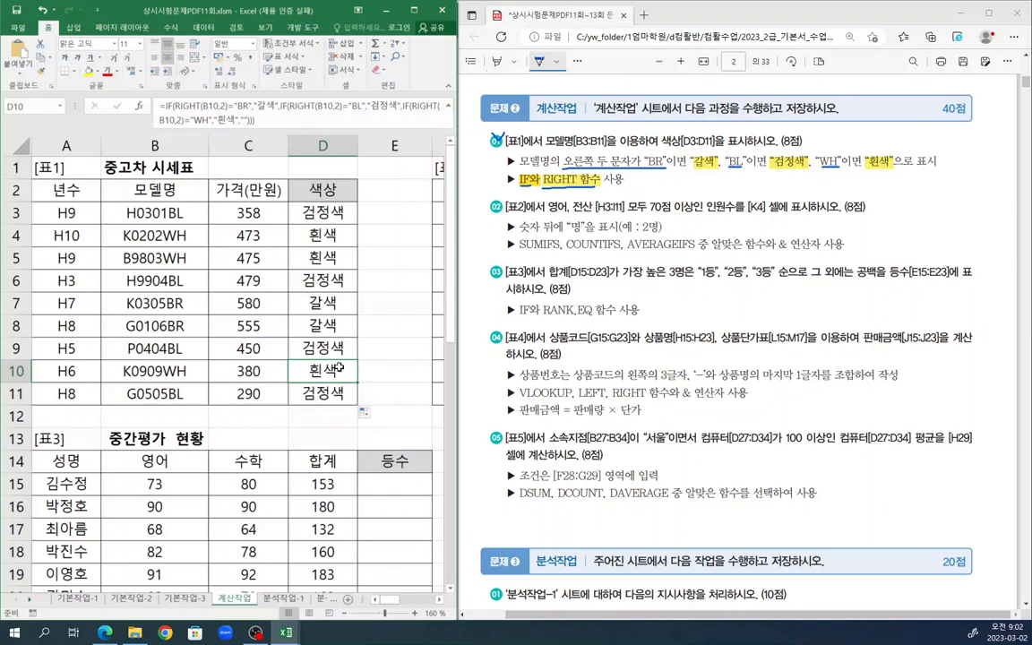
pyautogui.press('Down')
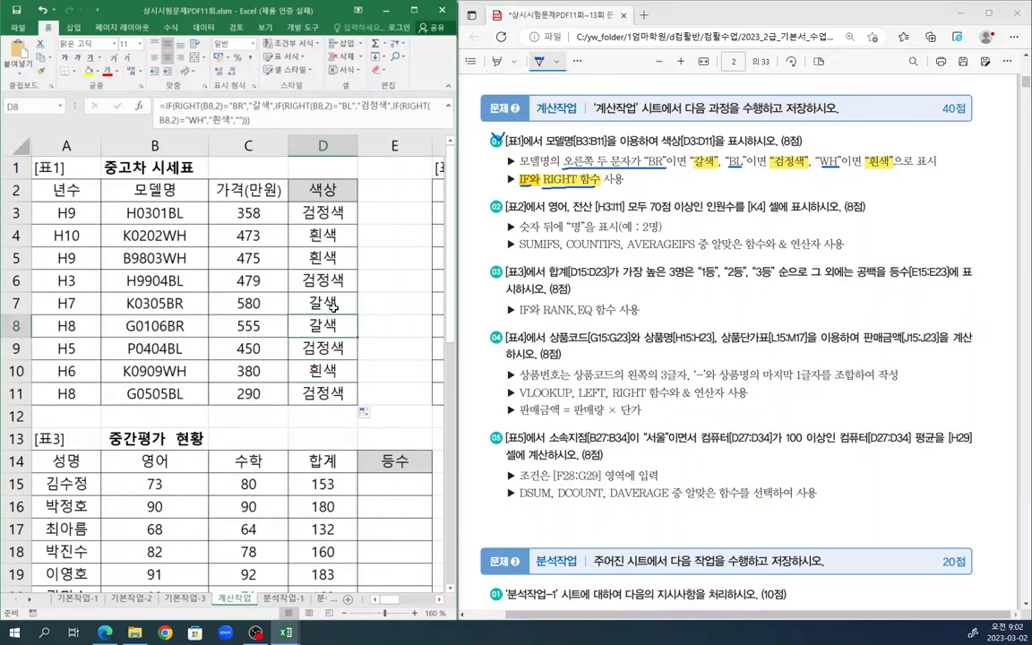
pyautogui.click(393, 392)
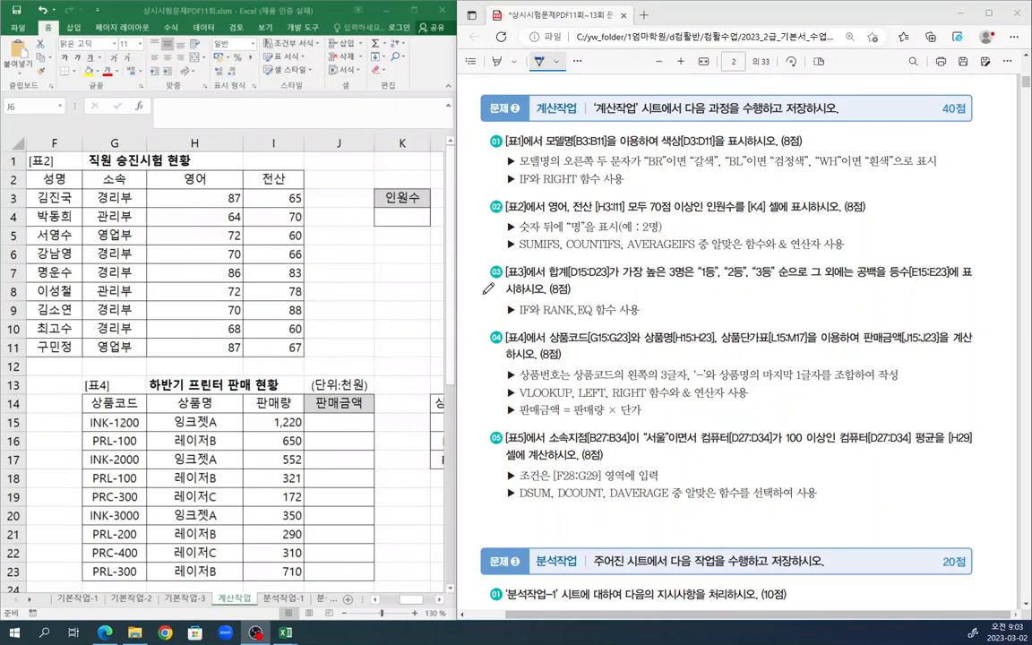
# Switch to the exam PDF in Edge, tick question 02 with the pen, underline 2명, 알맞은 함수 and 연산자, and circle the & sign
pyautogui.click(498, 203)
pyautogui.moveTo(492, 202); pyautogui.dragTo(507, 196)
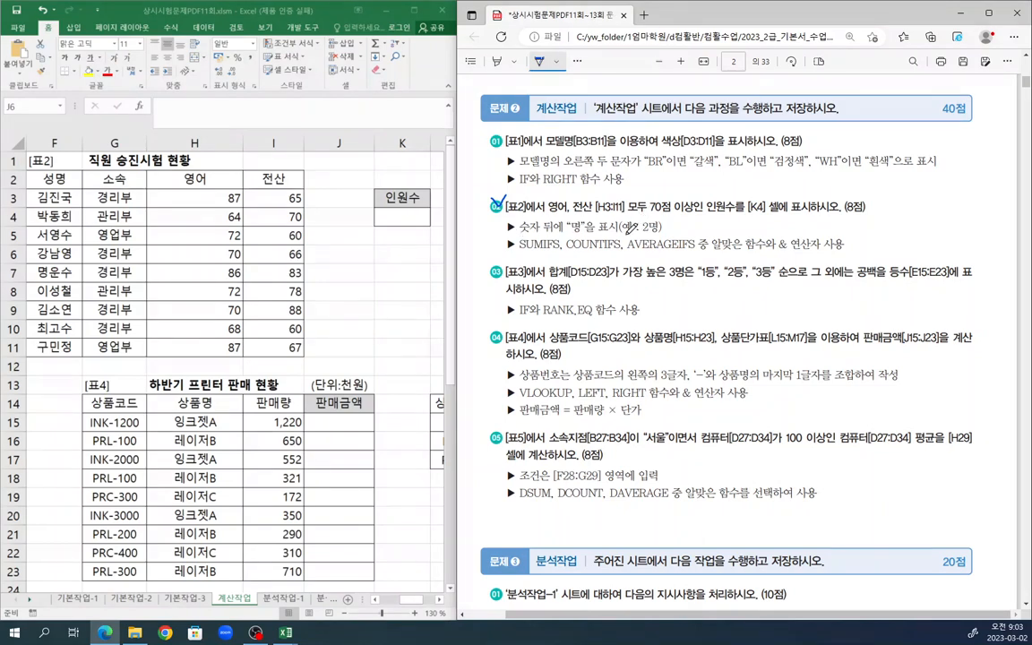
pyautogui.moveTo(643, 233); pyautogui.dragTo(662, 232)
pyautogui.moveTo(715, 250)
pyautogui.mouseDown()
pyautogui.moveTo(781, 250)
pyautogui.moveTo(785, 237)
pyautogui.moveTo(817, 254)
pyautogui.mouseUp()
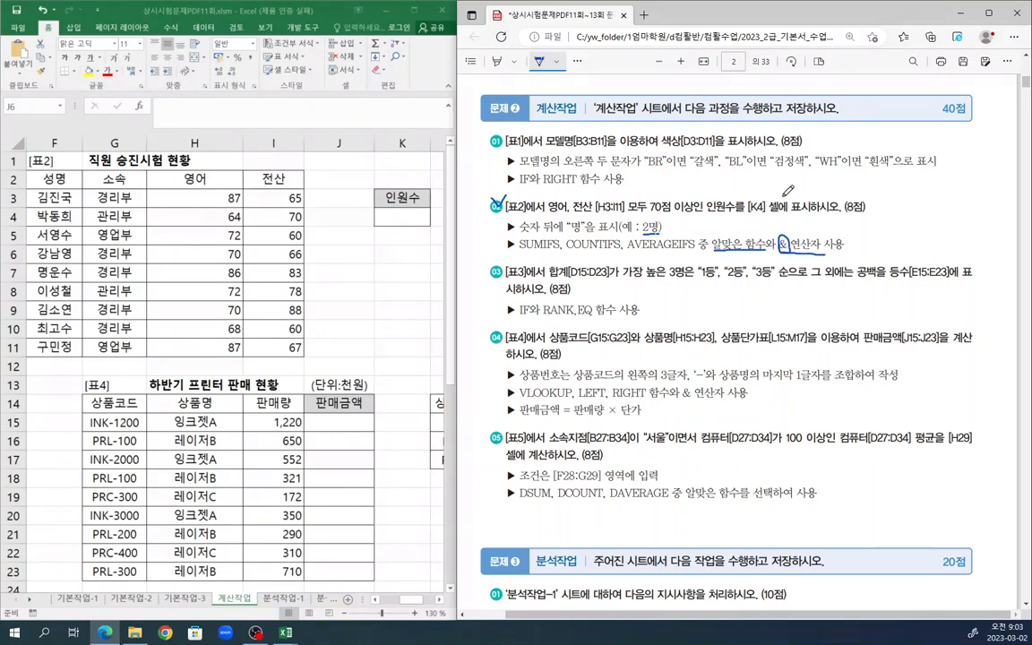
# Highlight 인원수를, COUNTIFS and the condition 영어, 전산 [H3:I11] 모두 70점 이상 in question 02 of the PDF
pyautogui.click(495, 61)
pyautogui.moveTo(707, 207); pyautogui.dragTo(744, 208)
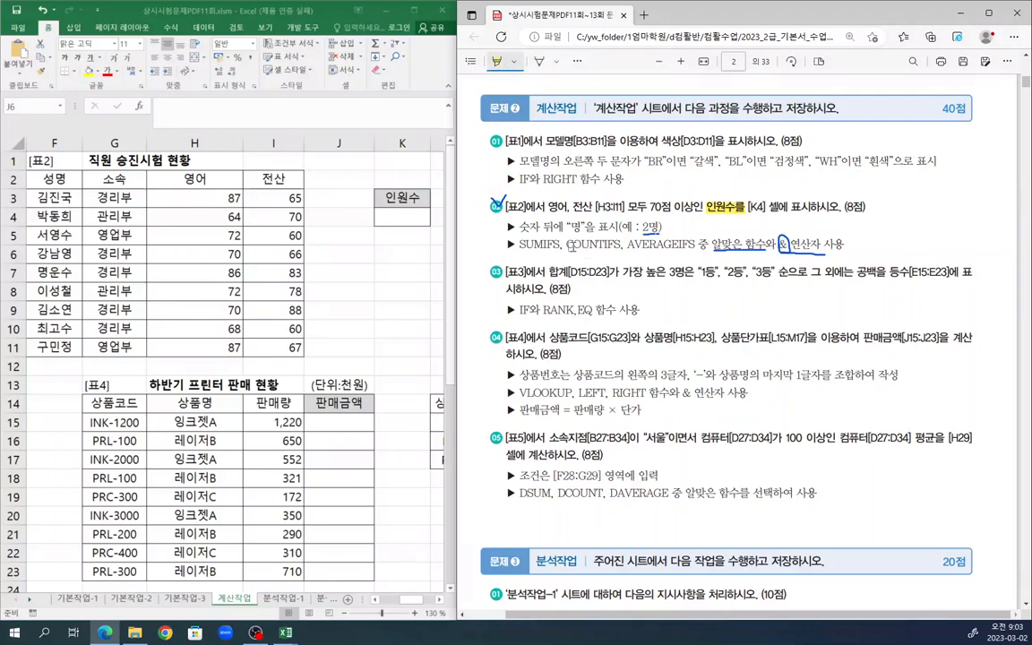
pyautogui.moveTo(565, 244); pyautogui.dragTo(624, 243)
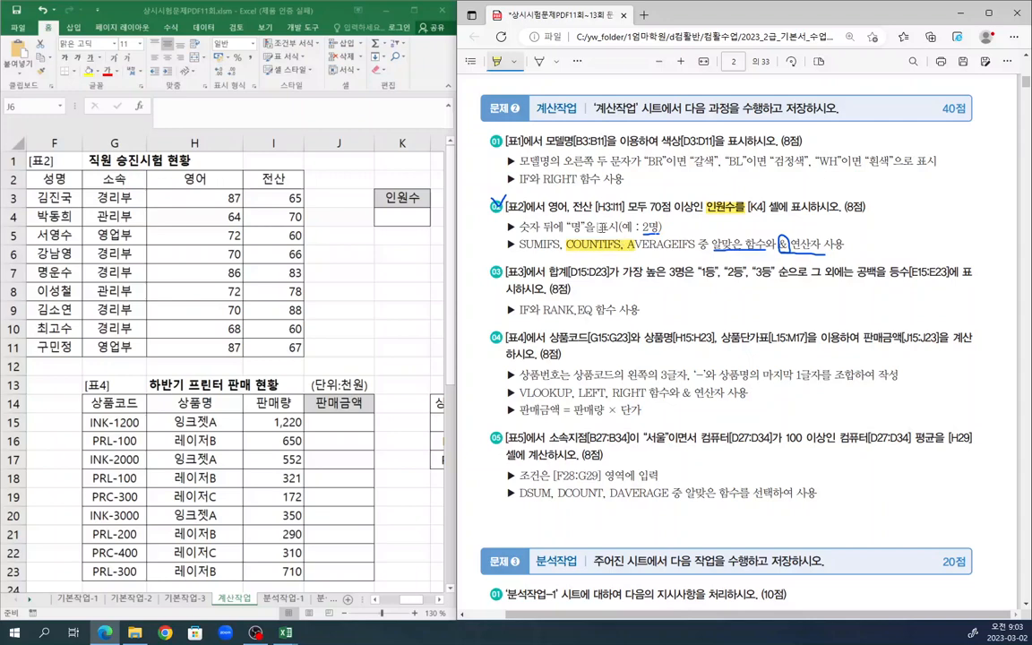
pyautogui.moveTo(559, 207); pyautogui.dragTo(673, 207)
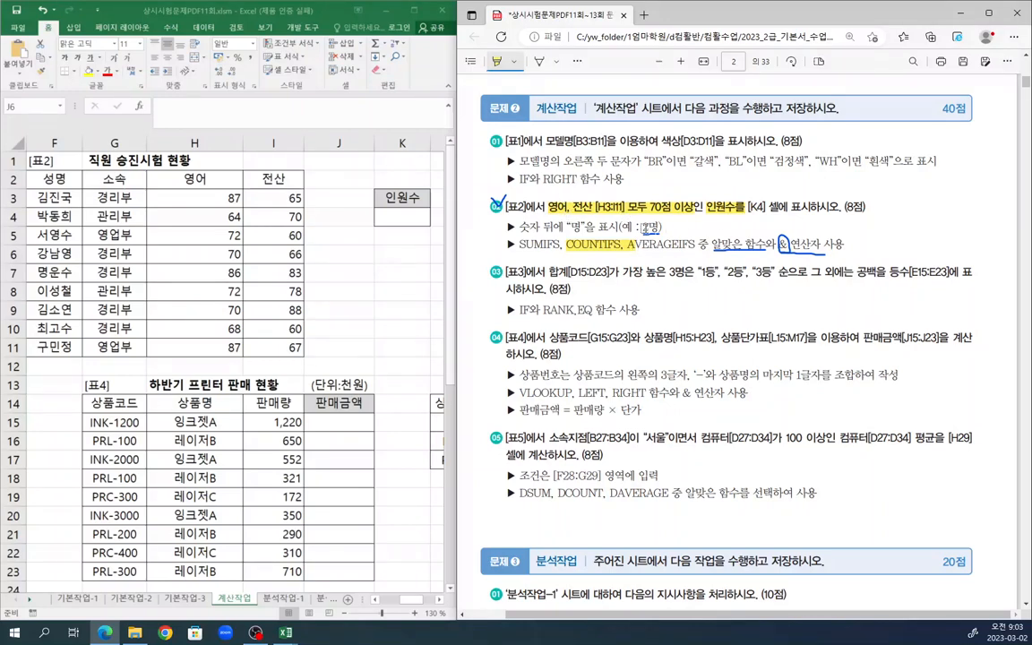
# Highlight 2명 in question 02 of the PDF, then start a COUNTIFS formula in K4 and open its function arguments
pyautogui.moveTo(639, 226); pyautogui.dragTo(661, 228)
pyautogui.click(402, 216)
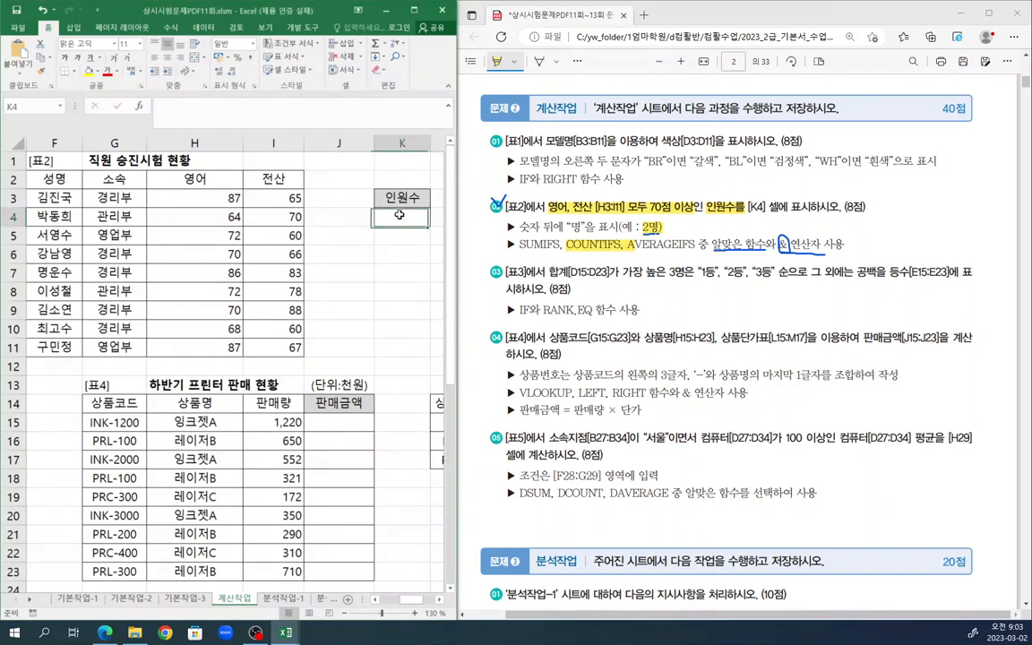
pyautogui.write('=ㅊ')
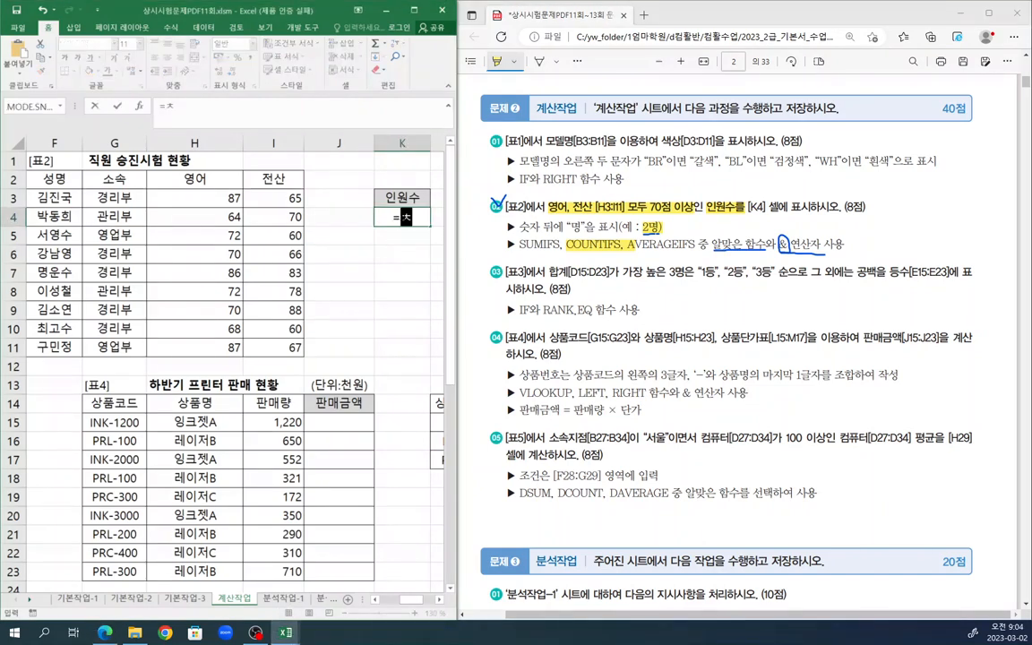
pyautogui.press('BackSpace')
pyautogui.press('Hangul')
pyautogui.write('c')
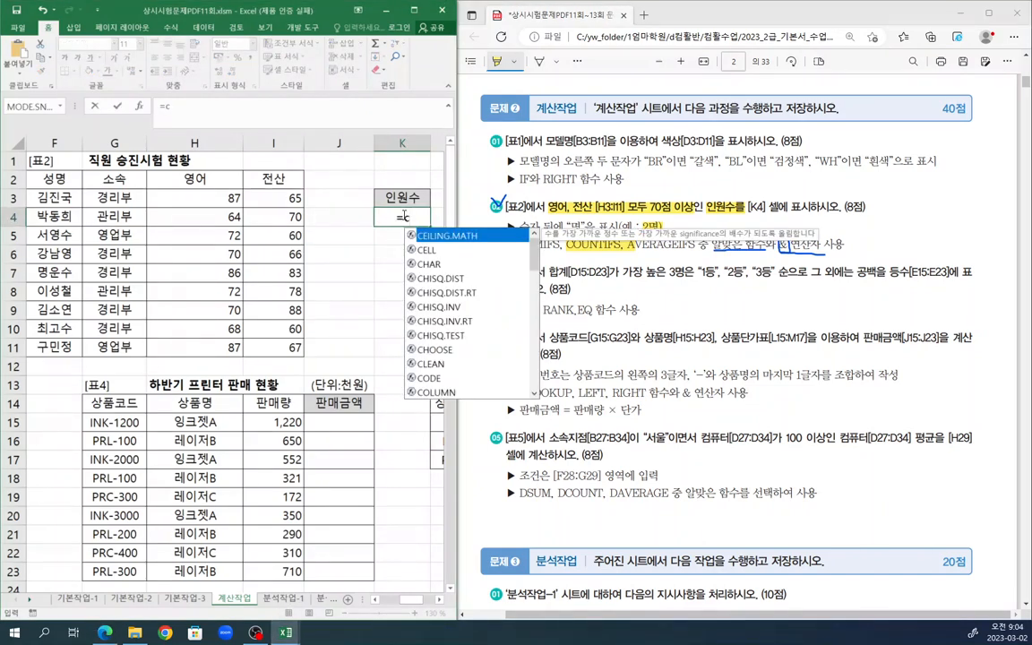
pyautogui.write('ount')
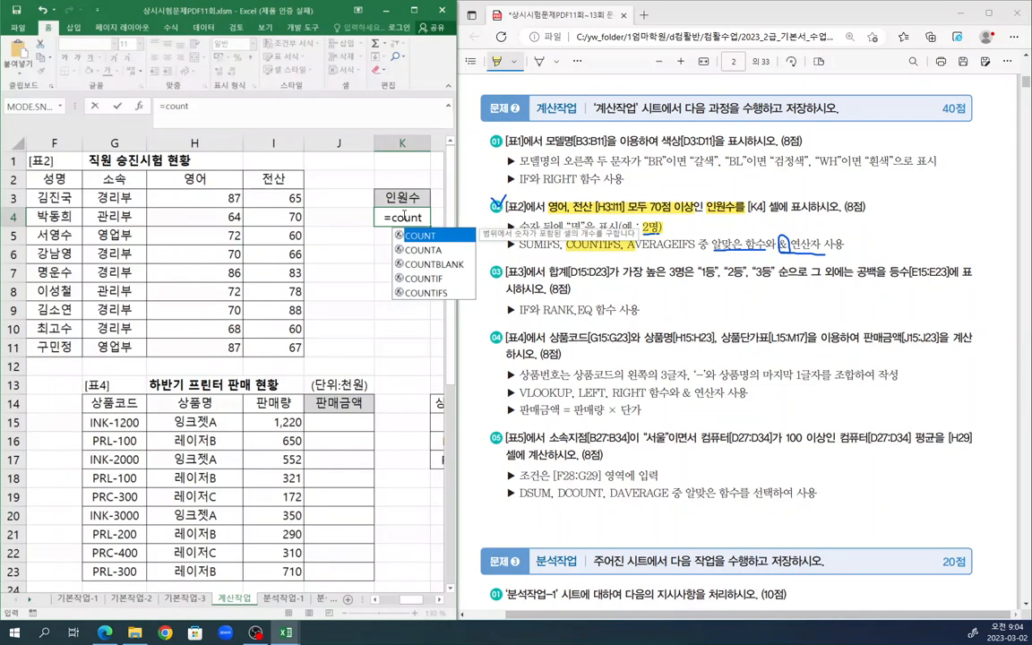
pyautogui.doubleClick(434, 293)
pyautogui.click(141, 109)
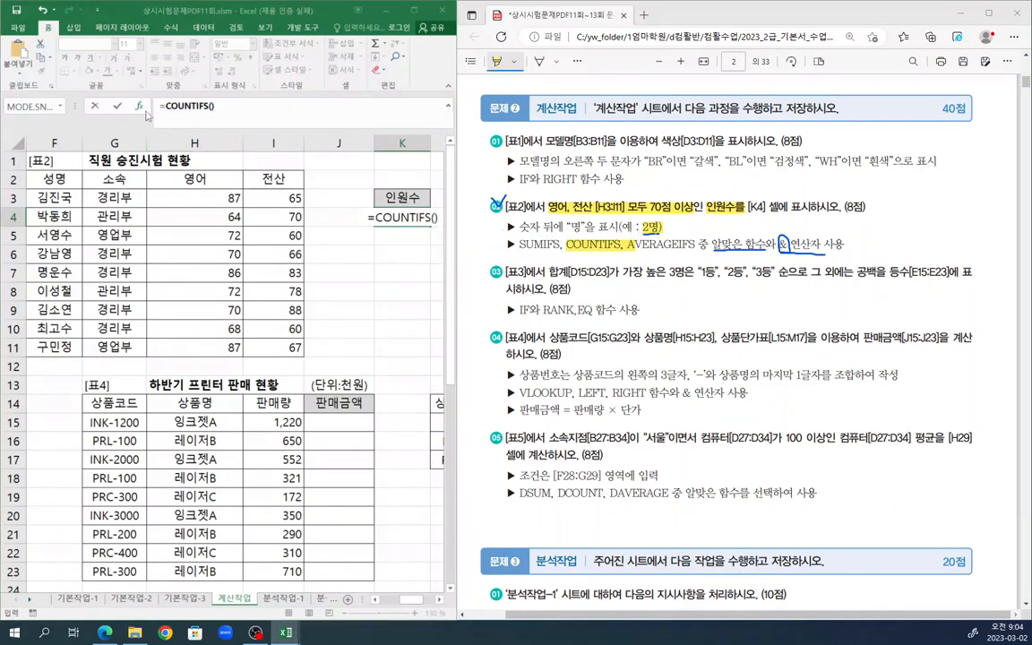
pyautogui.moveTo(355, 258); pyautogui.dragTo(459, 267)
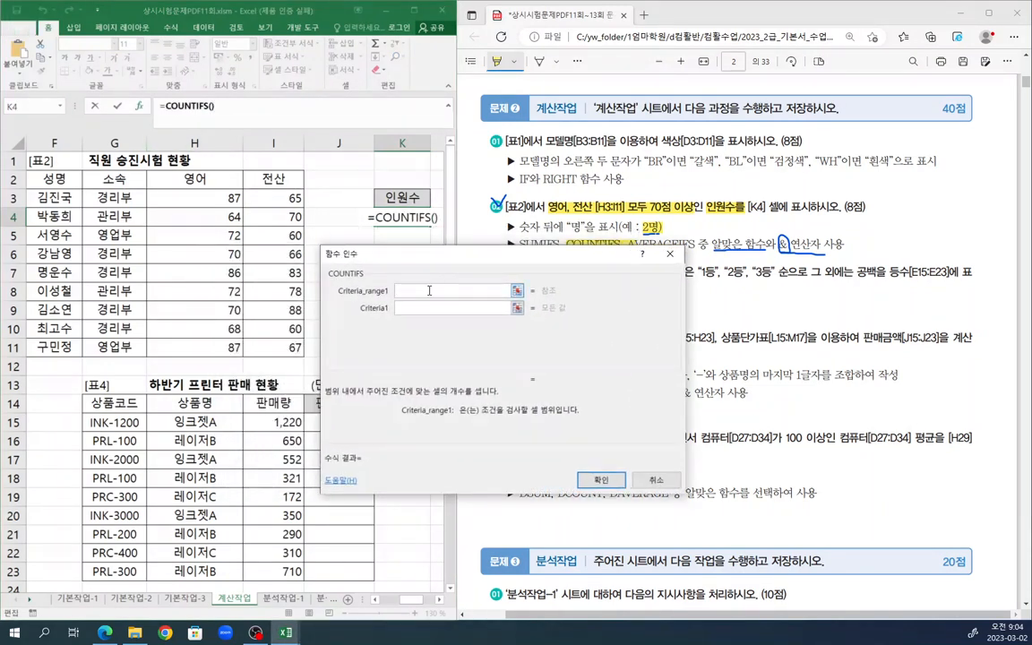
# Set the first COUNTIFS criteria range to the 영어 scores H3:H11 with the criterion >=70
pyautogui.moveTo(226, 204); pyautogui.dragTo(202, 345)
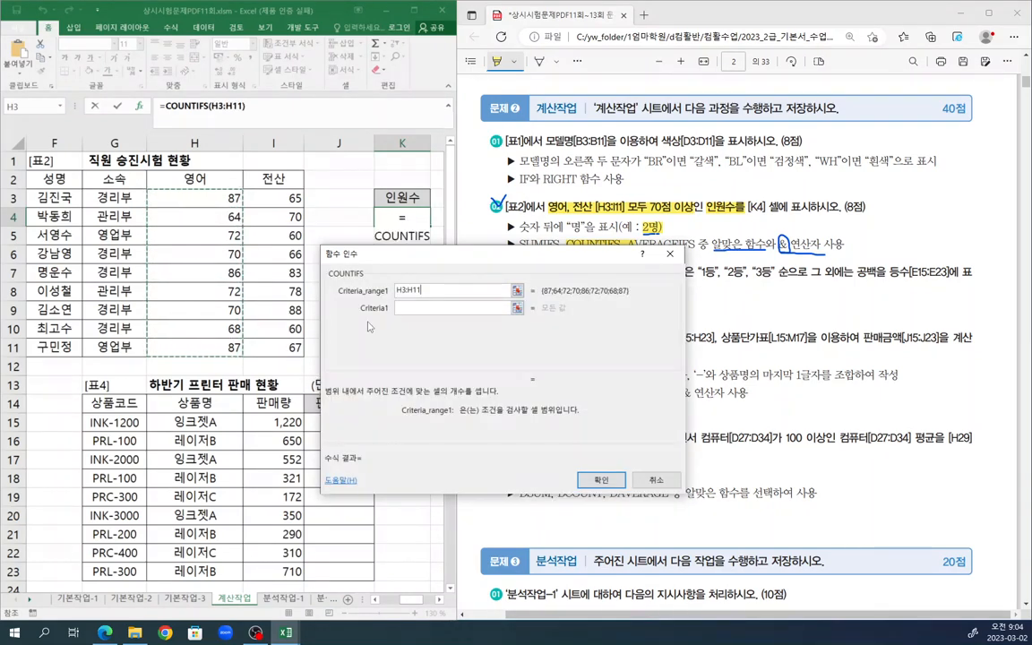
pyautogui.click(411, 309)
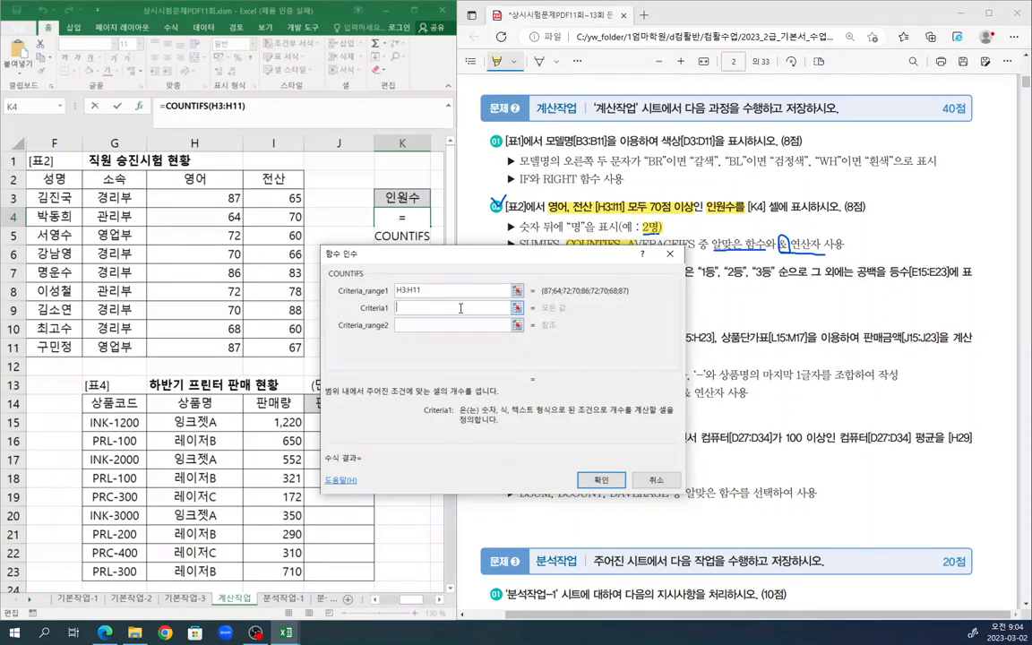
pyautogui.write('>=70')
# Set the second COUNTIFS criteria range to the 전산 scores I3:I11 with the criterion >=70, and commit the function
pyautogui.click(439, 325)
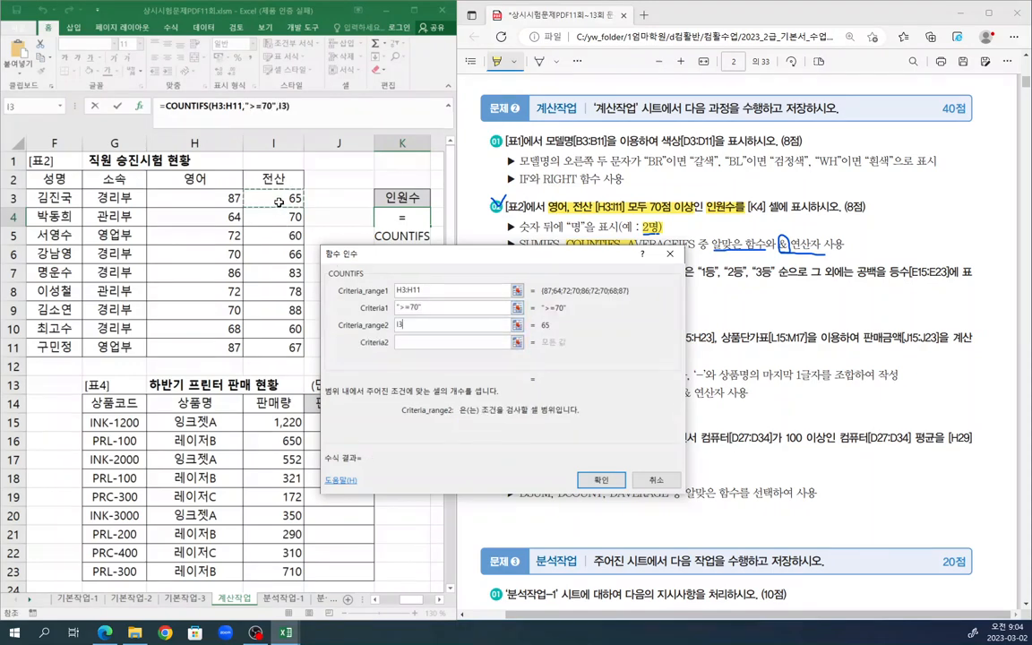
pyautogui.moveTo(273, 197); pyautogui.dragTo(294, 349)
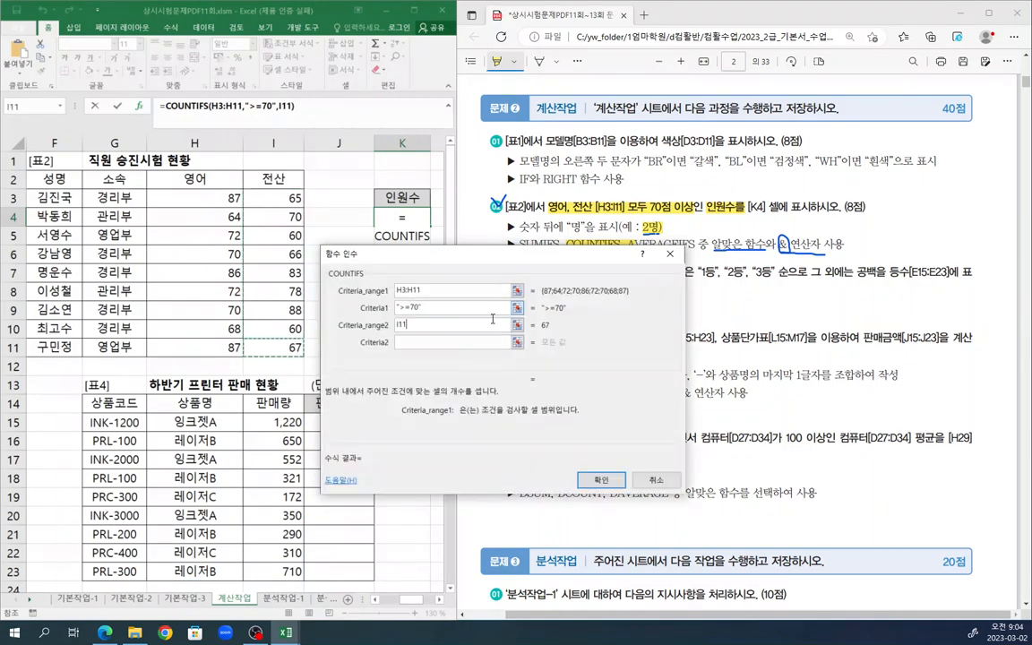
pyautogui.moveTo(271, 196); pyautogui.dragTo(274, 347)
pyautogui.click(417, 343)
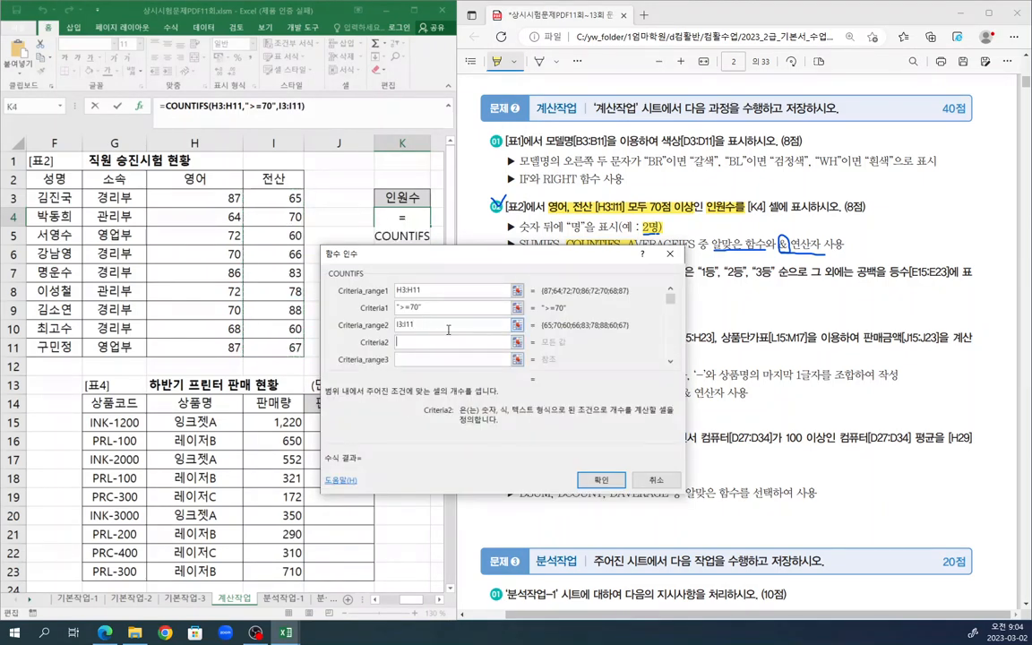
pyautogui.write('>=70')
pyautogui.press('Tab')
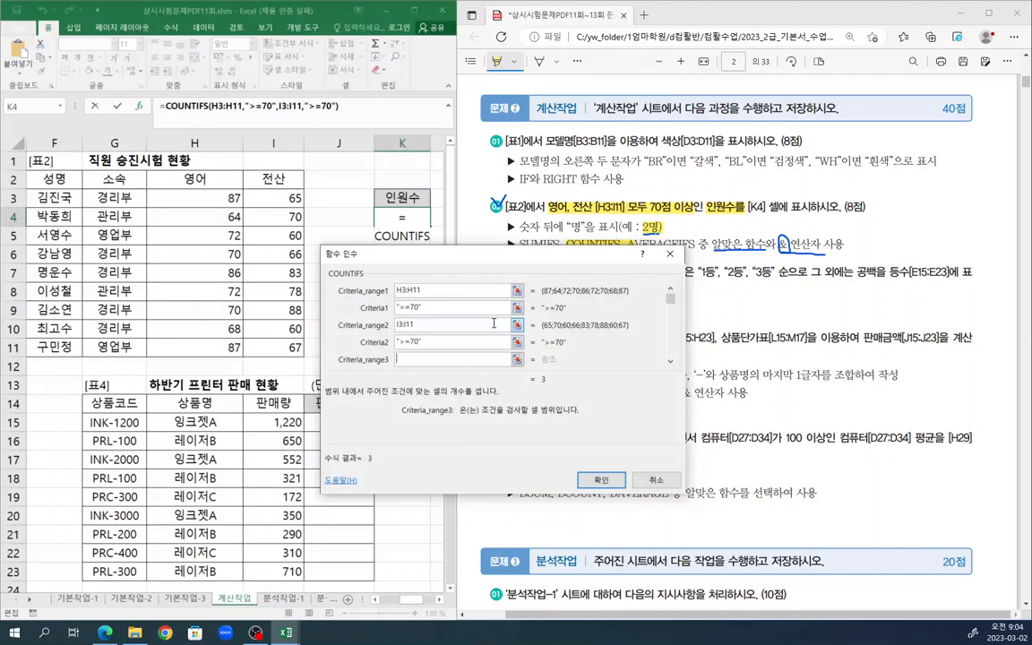
pyautogui.click(601, 479)
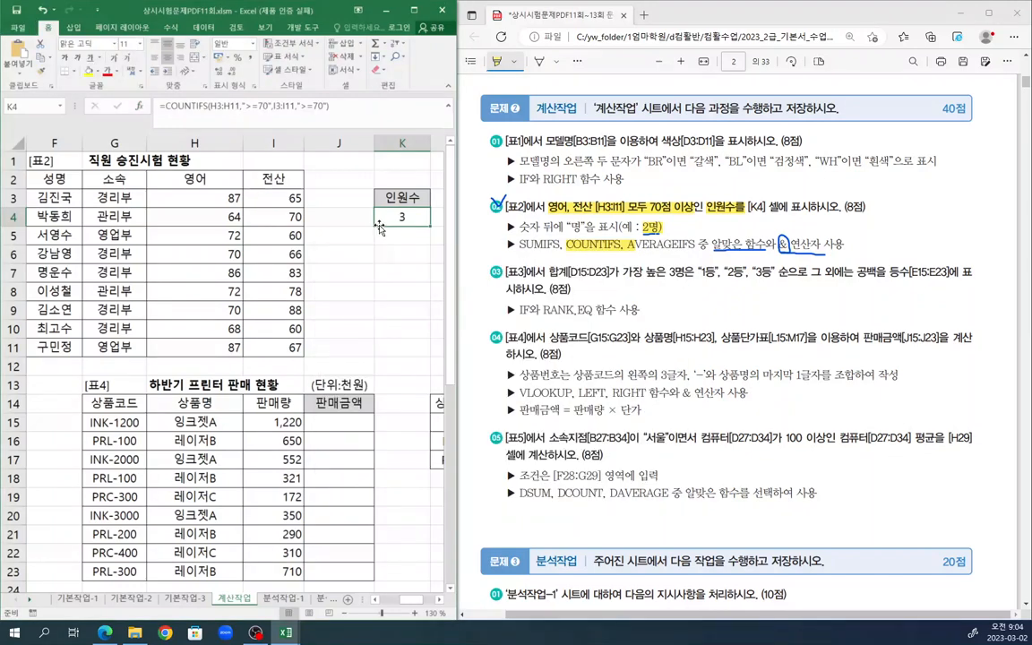
# Append & "명" to the COUNTIFS formula in K4 and commit it
pyautogui.click(390, 103)
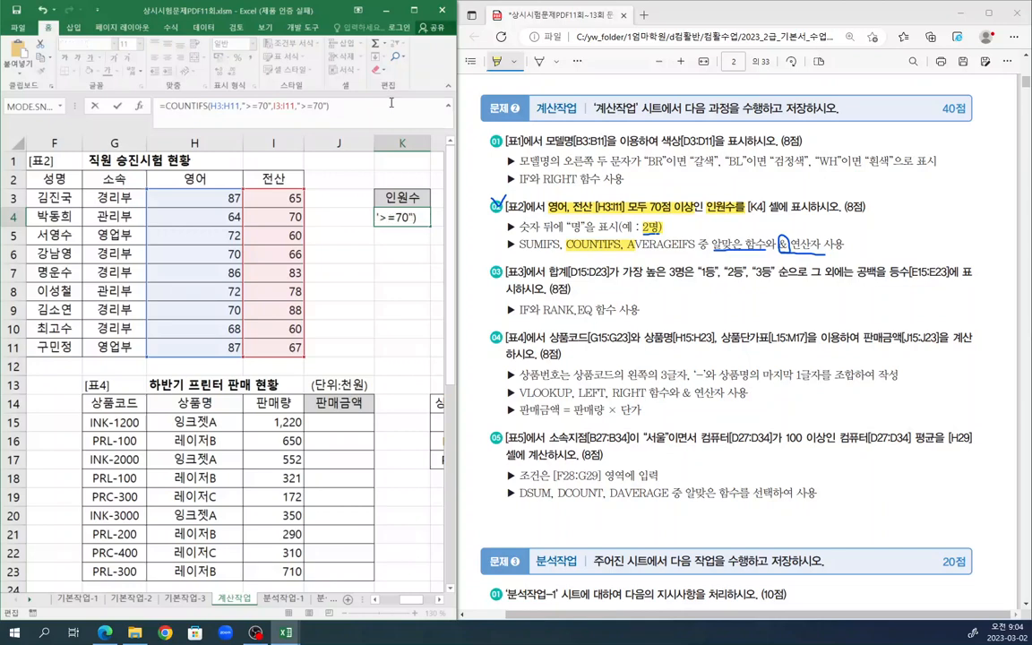
pyautogui.write('& "명"')
pyautogui.press('Return')
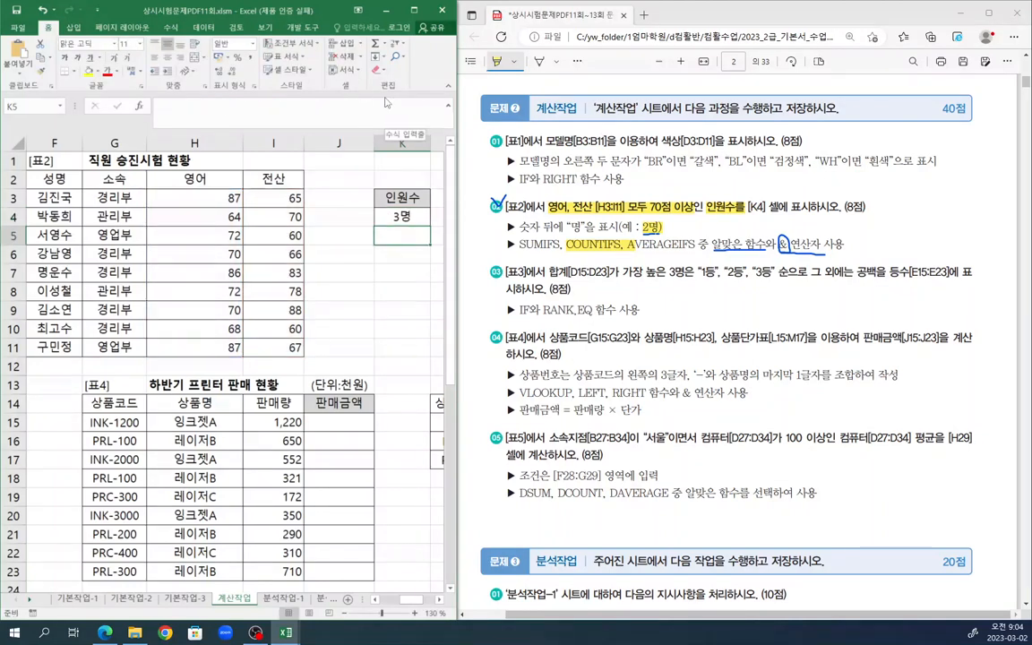
pyautogui.click(380, 305)
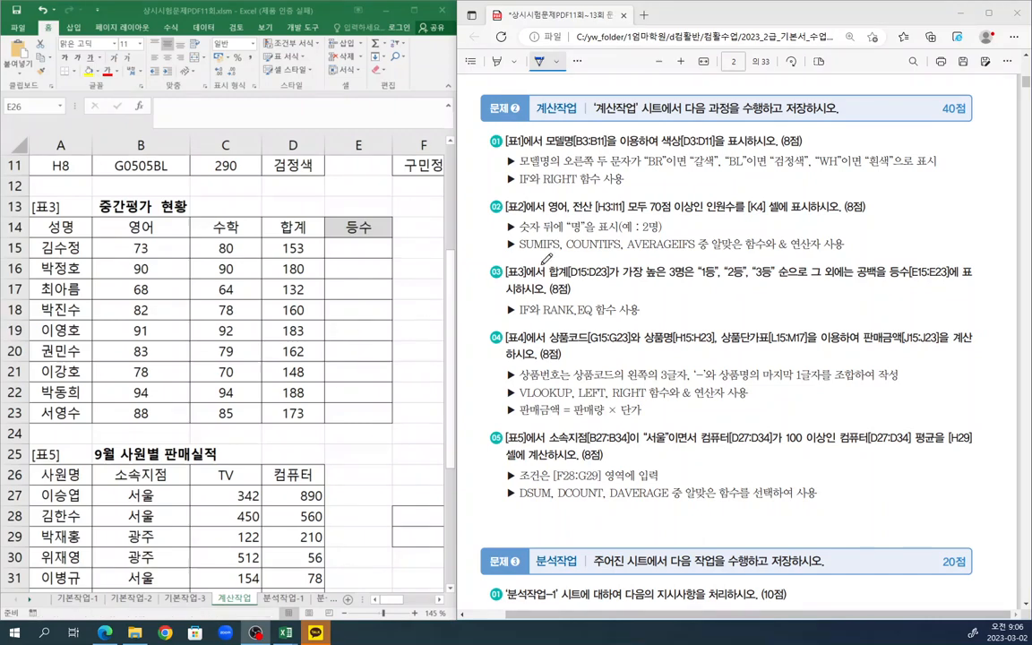
# Tick question 03 in the PDF with the pen and highlight IF와 RANK.EQ 함수 and 합계[D15:D23]가 가장
pyautogui.moveTo(492, 267); pyautogui.dragTo(501, 263)
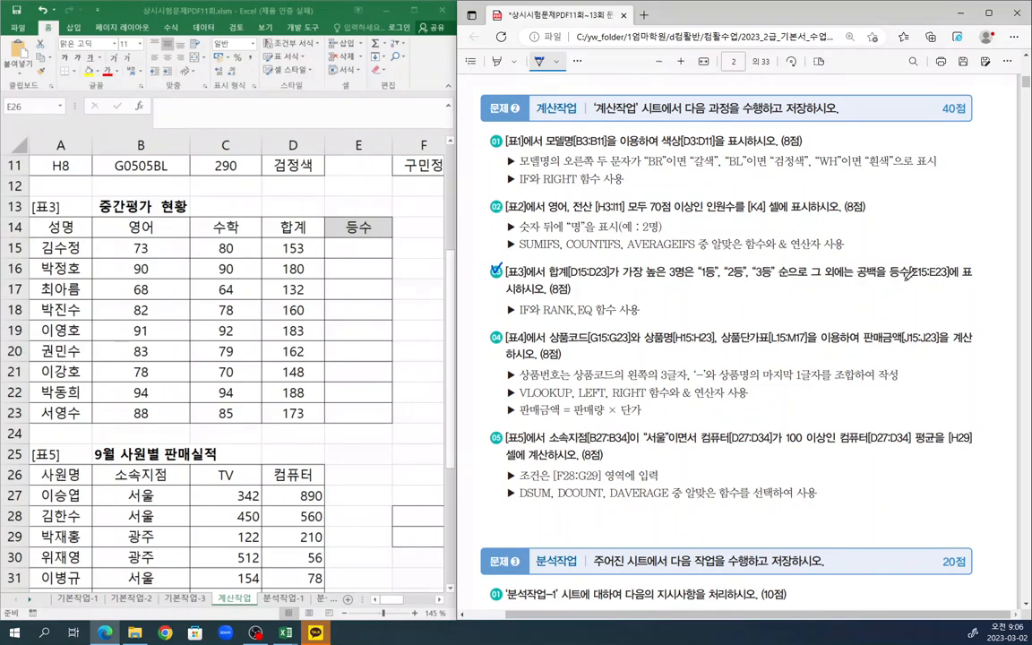
pyautogui.click(496, 61)
pyautogui.moveTo(520, 310); pyautogui.dragTo(617, 310)
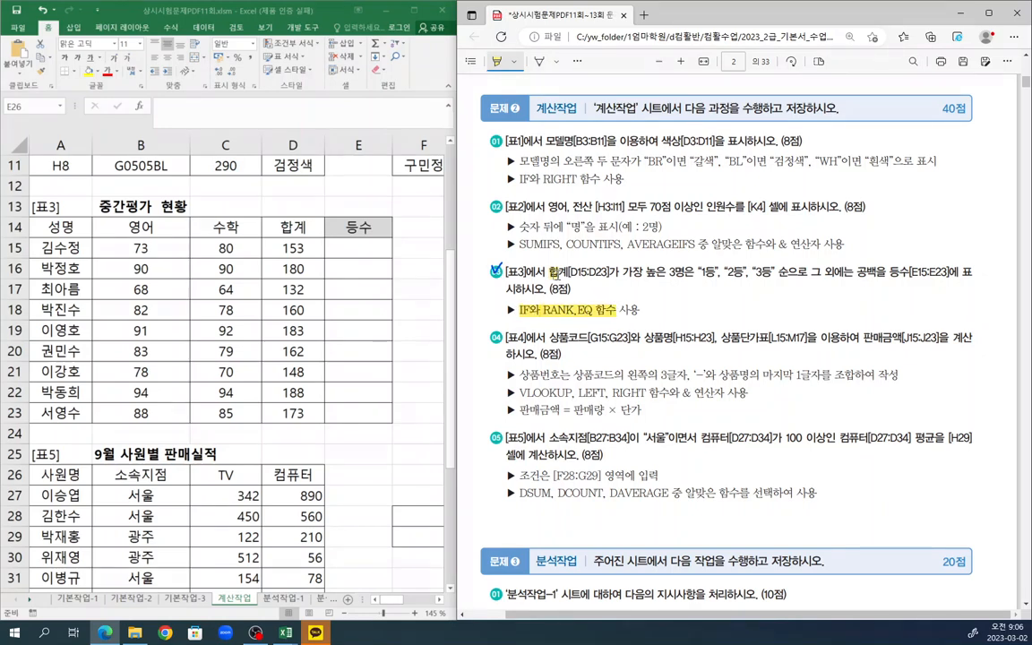
pyautogui.moveTo(554, 274); pyautogui.dragTo(642, 275)
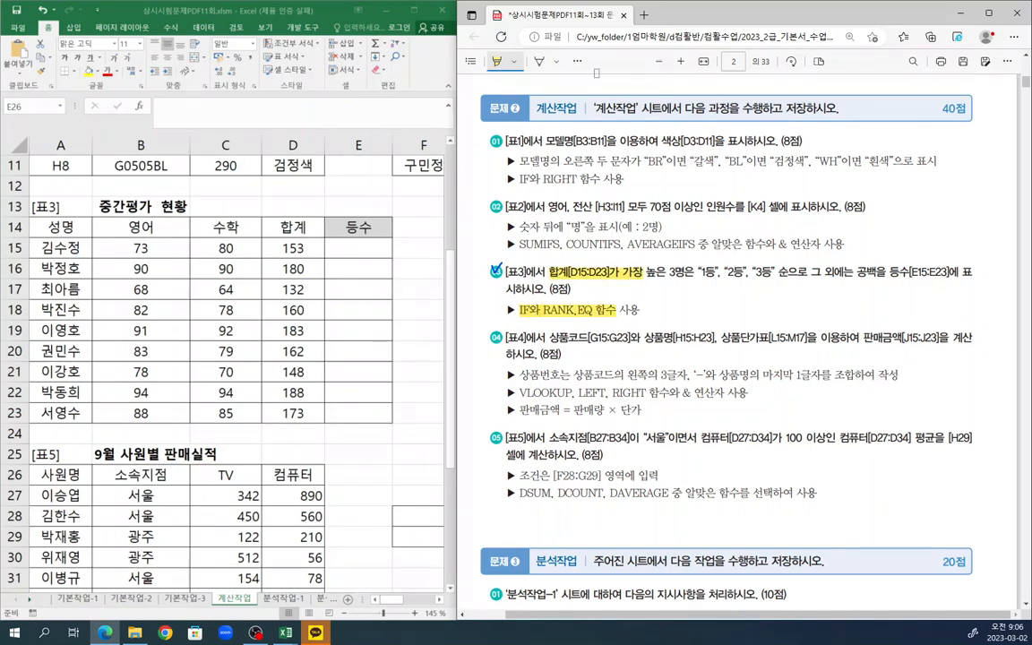
# Draw a pen arrow from RANK.EQ up to 가장 in question 03, and underline "1등", "2등", "3등", 공백을 and IF
pyautogui.click(538, 61)
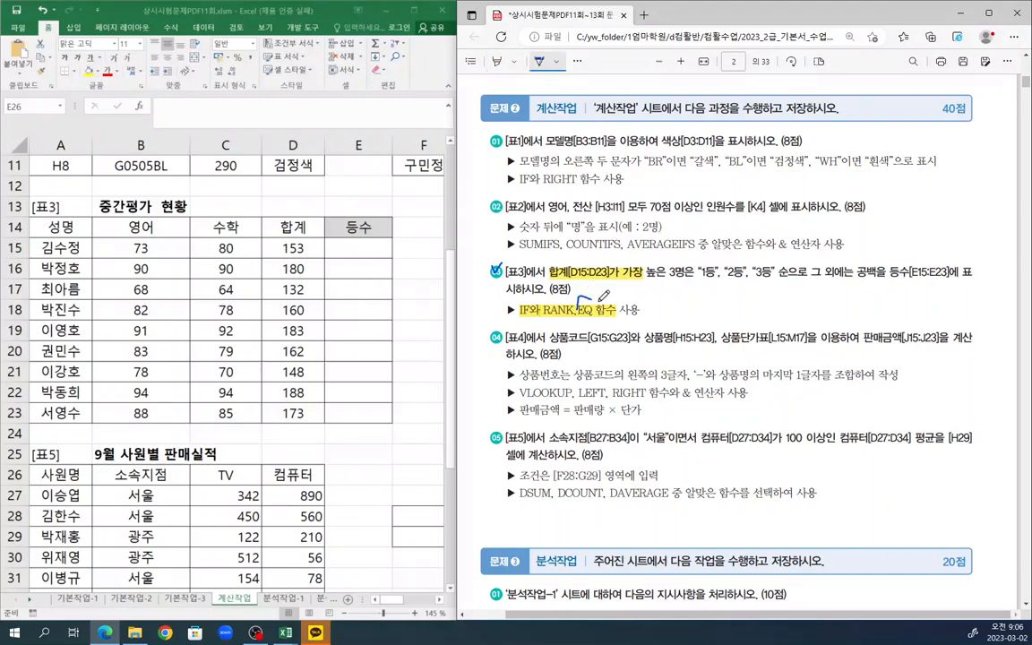
pyautogui.moveTo(578, 305)
pyautogui.mouseDown()
pyautogui.moveTo(635, 283)
pyautogui.moveTo(773, 281)
pyautogui.mouseUp()
pyautogui.moveTo(858, 281); pyautogui.dragTo(884, 280)
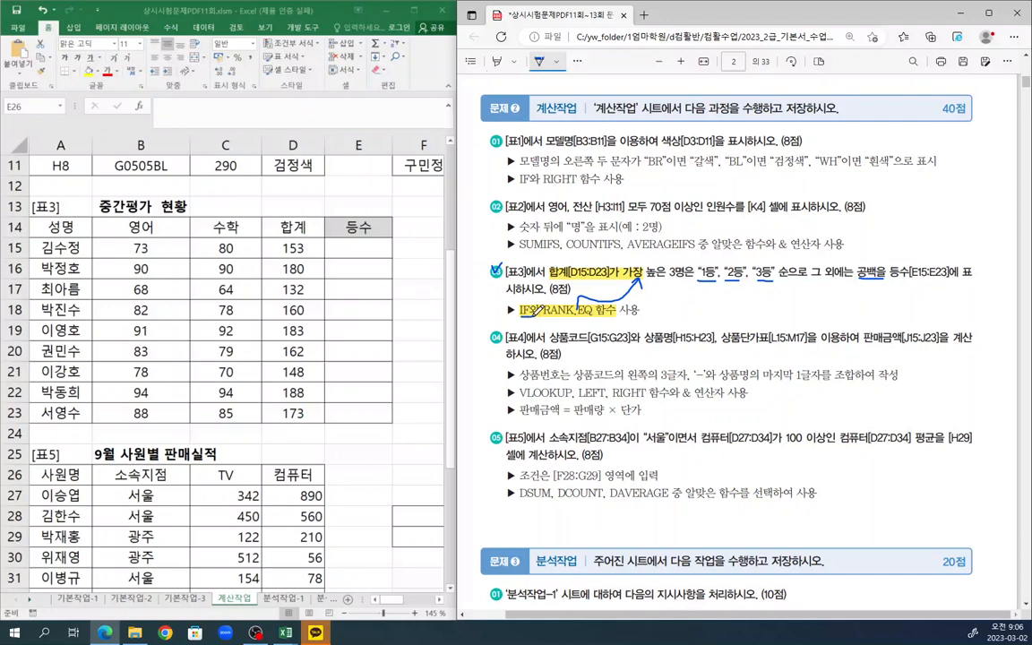
pyautogui.moveTo(519, 317); pyautogui.dragTo(536, 317)
# Switch to the ty함수작성법_영상.xlsm workbook and review each rank.eq() condition and its result in the IF 함수 table
pyautogui.click(284, 633)
pyautogui.click(309, 569)
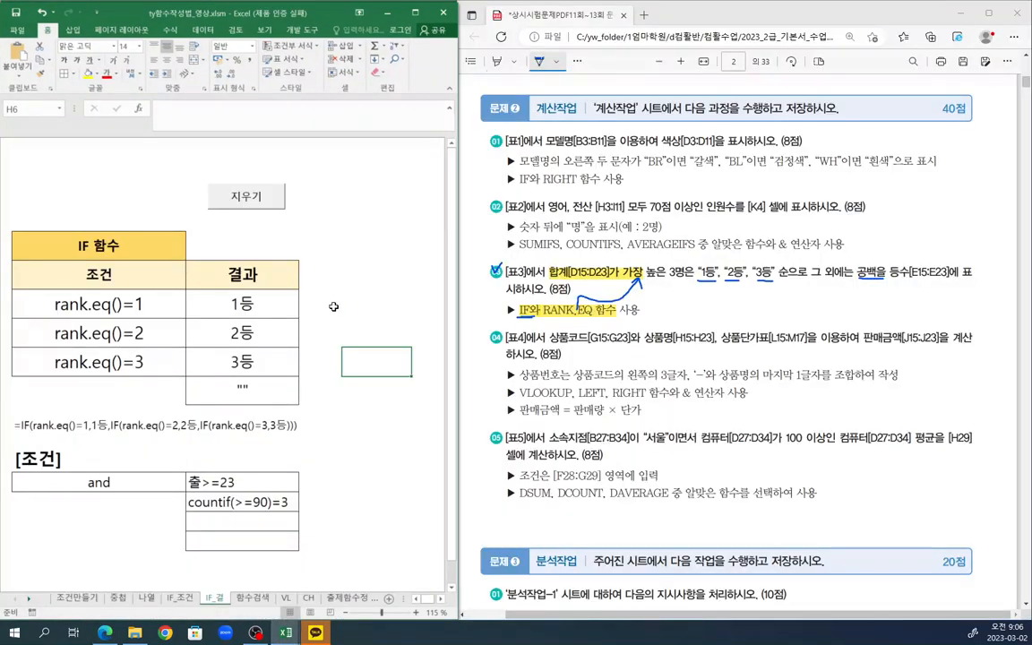
pyautogui.click(165, 295)
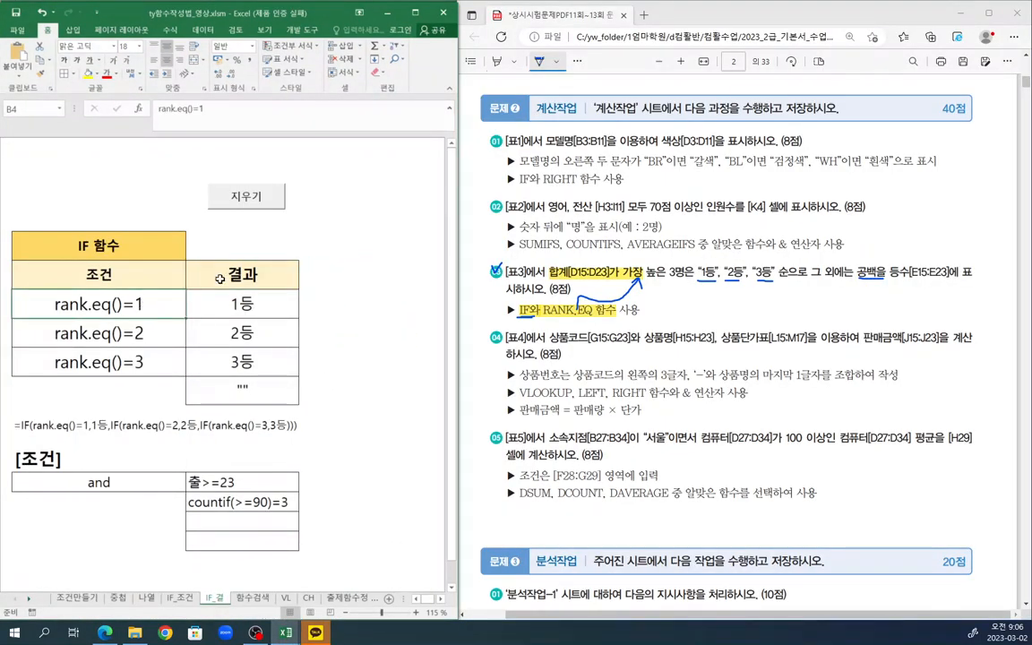
pyautogui.click(240, 303)
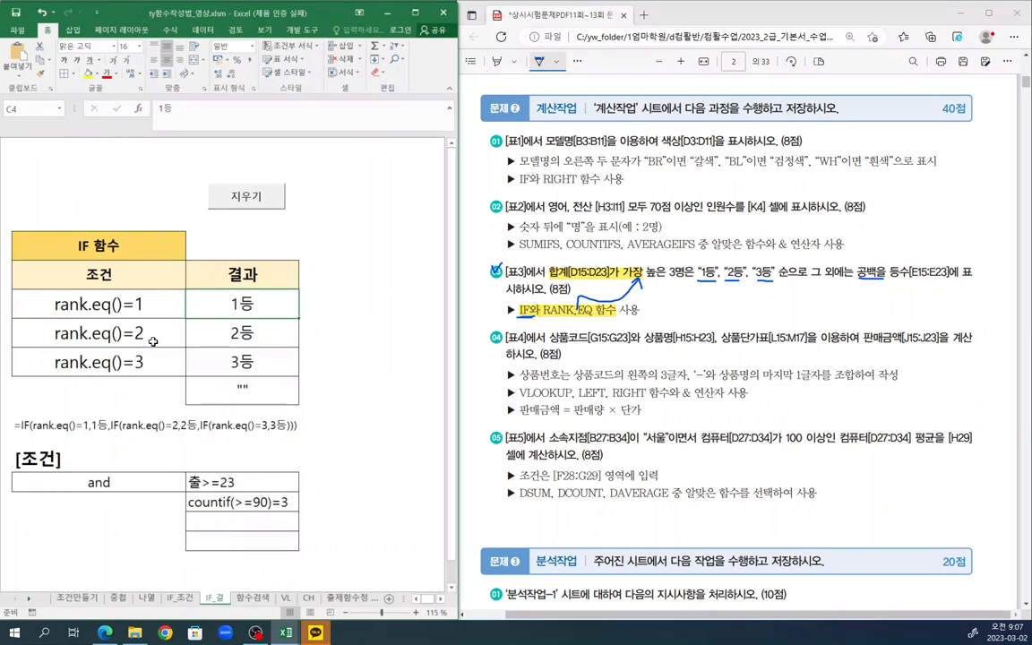
pyautogui.click(138, 331)
pyautogui.click(244, 338)
pyautogui.click(172, 359)
pyautogui.click(245, 360)
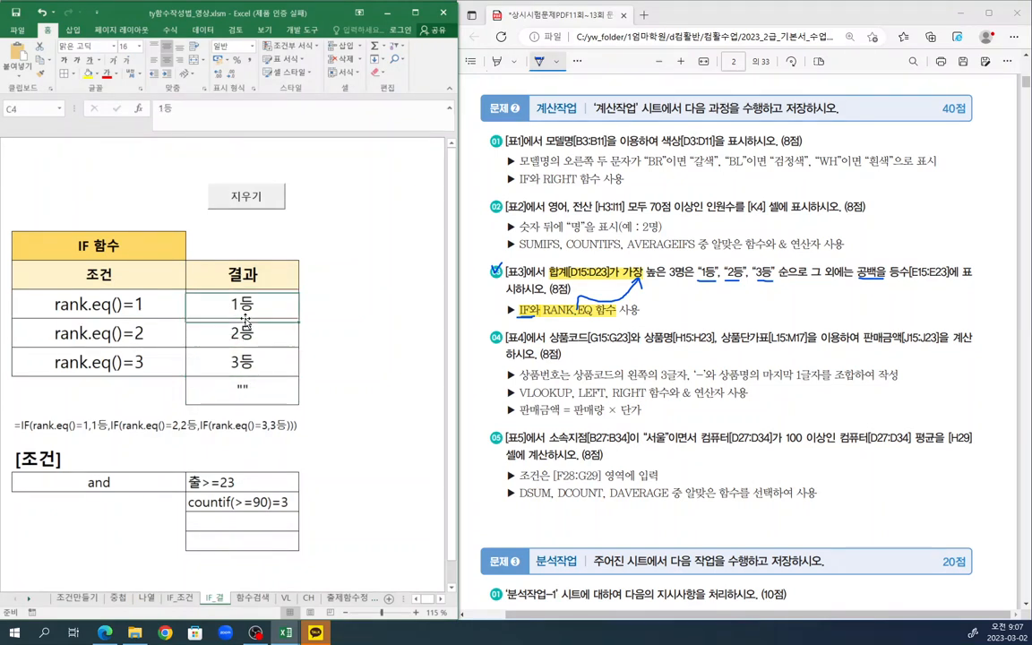
pyautogui.click(154, 314)
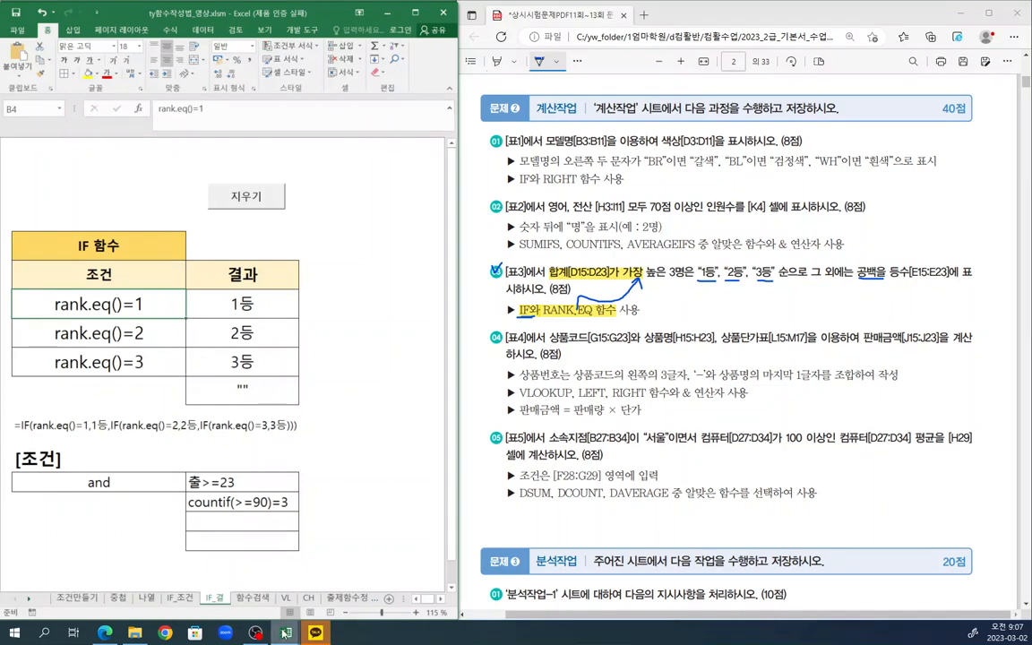
# Return to the 상시시험문제PDF11회.xlsm workbook, start a RANK.EQ formula in E15 of 표3 and open its function arguments
pyautogui.moveTo(285, 633)
pyautogui.click(232, 519)
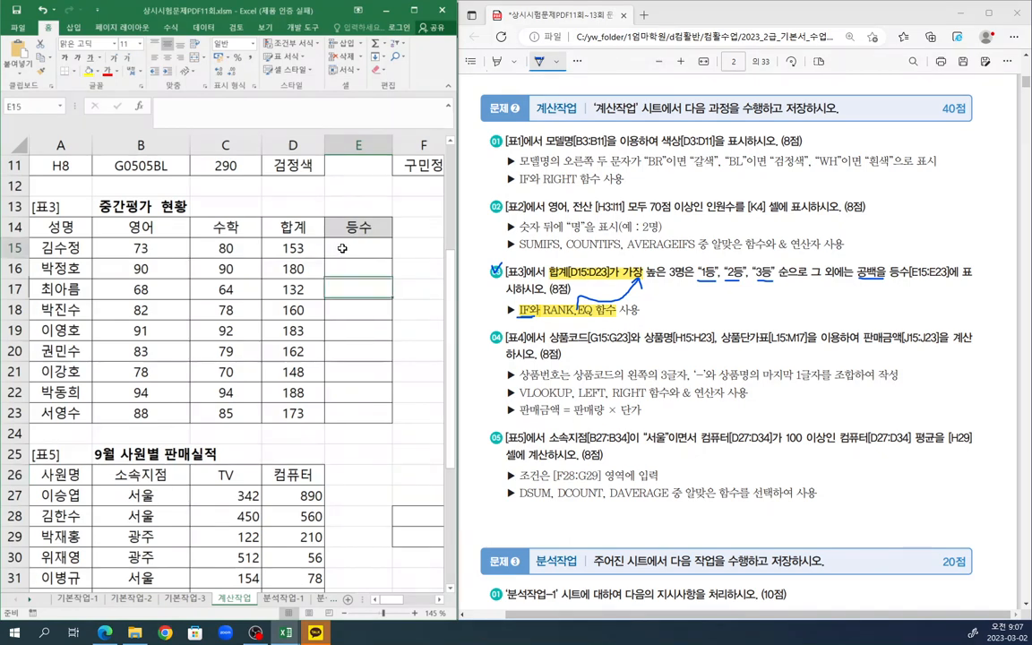
pyautogui.click(381, 251)
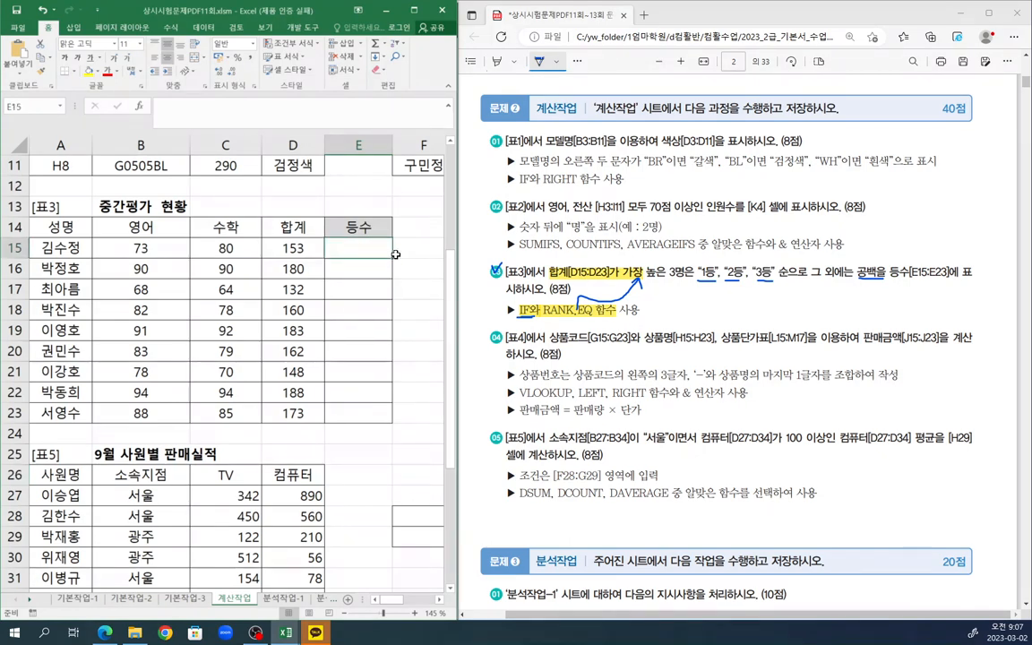
pyautogui.write('=')
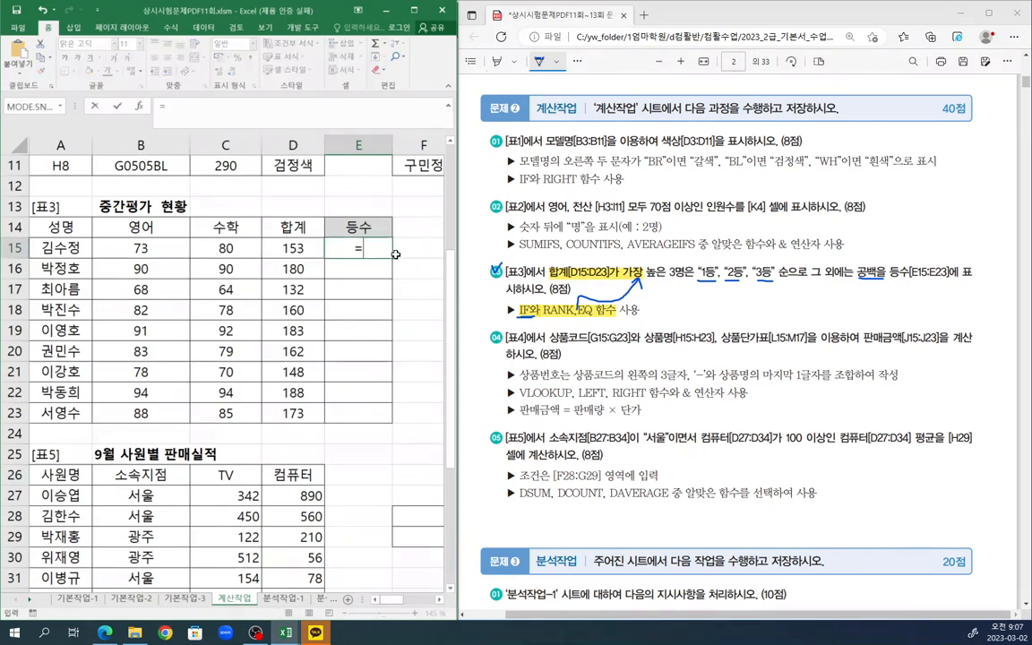
pyautogui.write('rank')
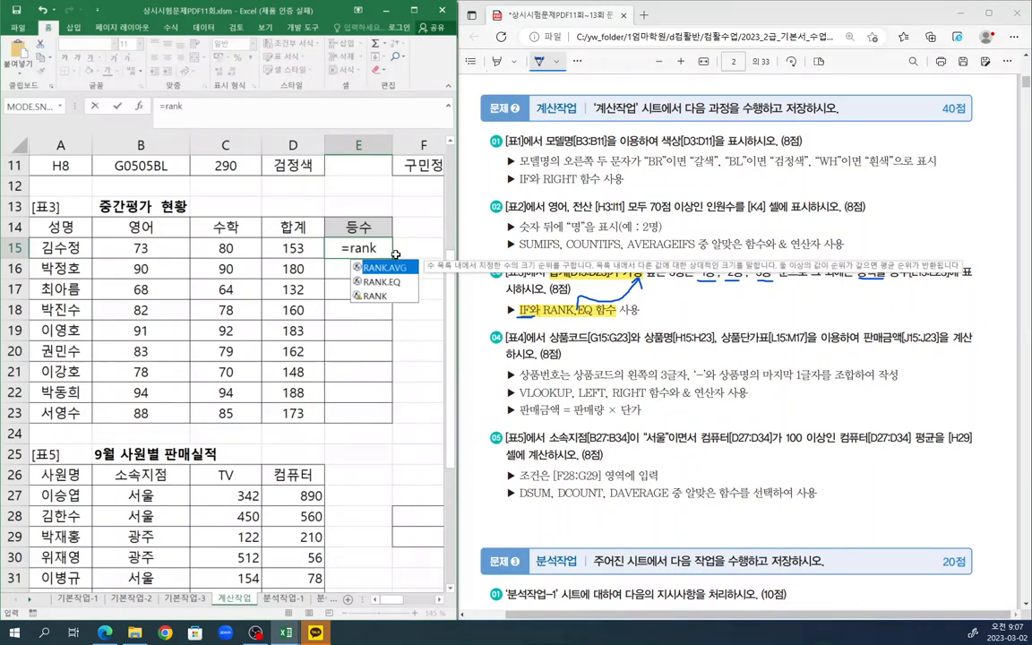
pyautogui.doubleClick(395, 283)
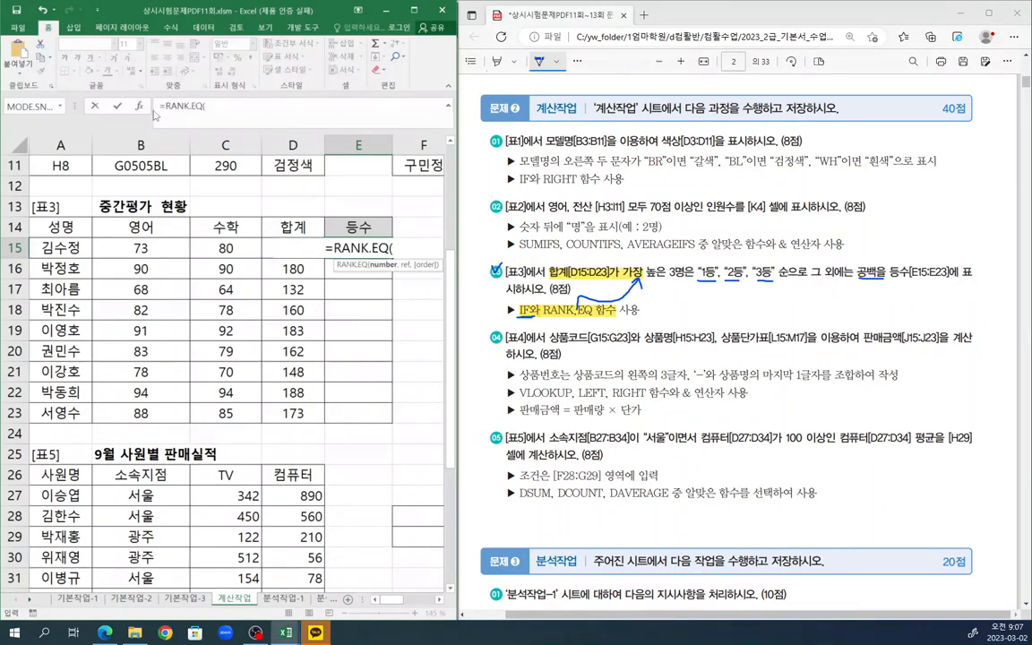
pyautogui.hotkey('ctrl', 'a')
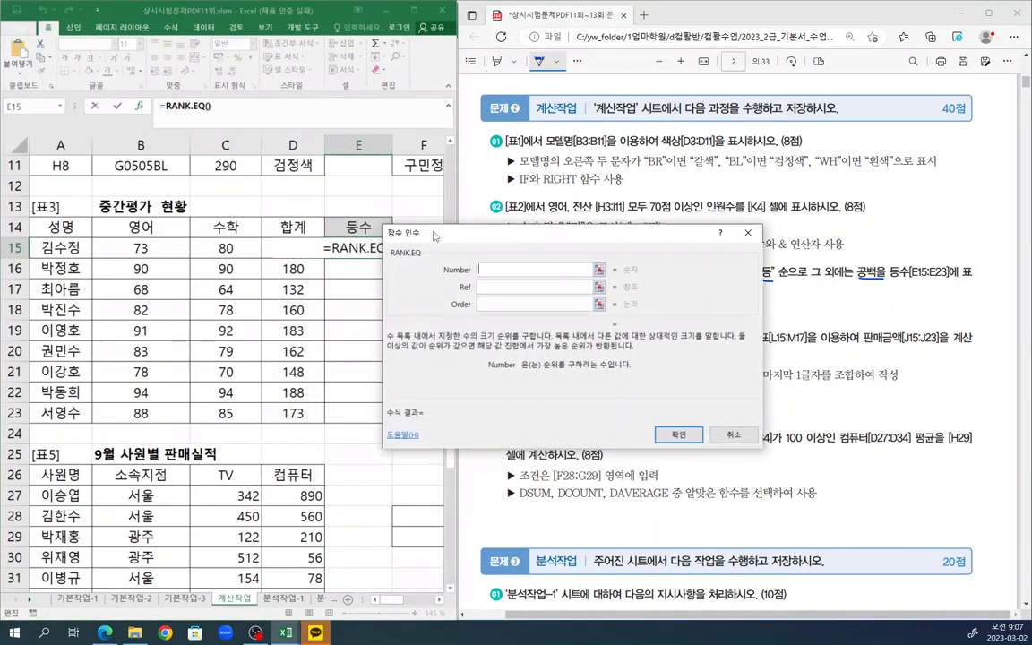
# Rank D15 within the absolute range $D$15:$D$23, leaving Order empty, and complete the RANK.EQ formula in E15
pyautogui.click(229, 247)
pyautogui.press('Right')
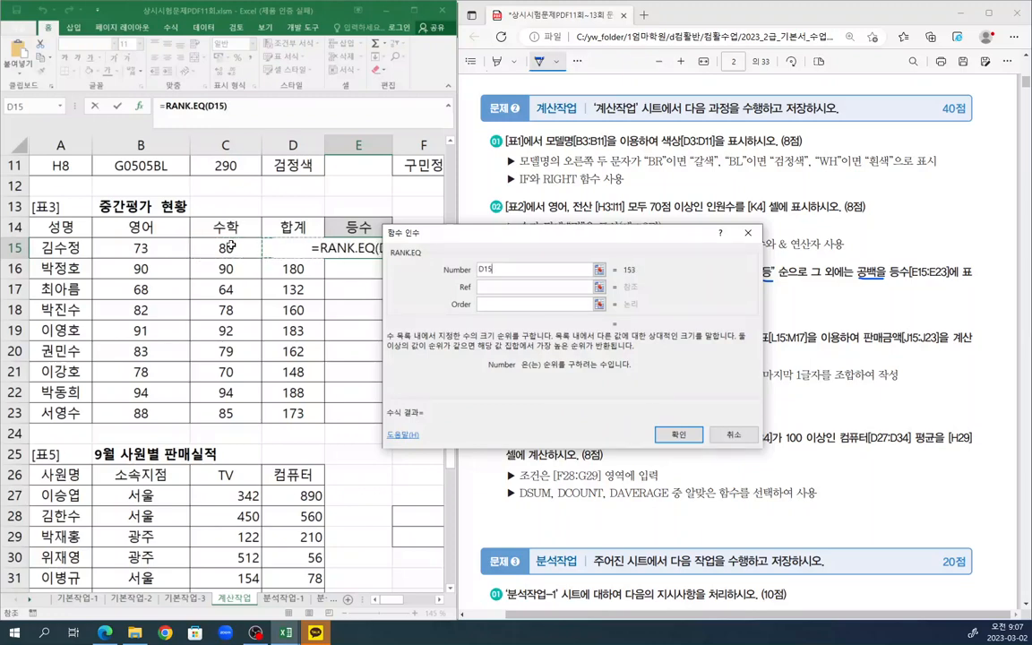
pyautogui.click(504, 287)
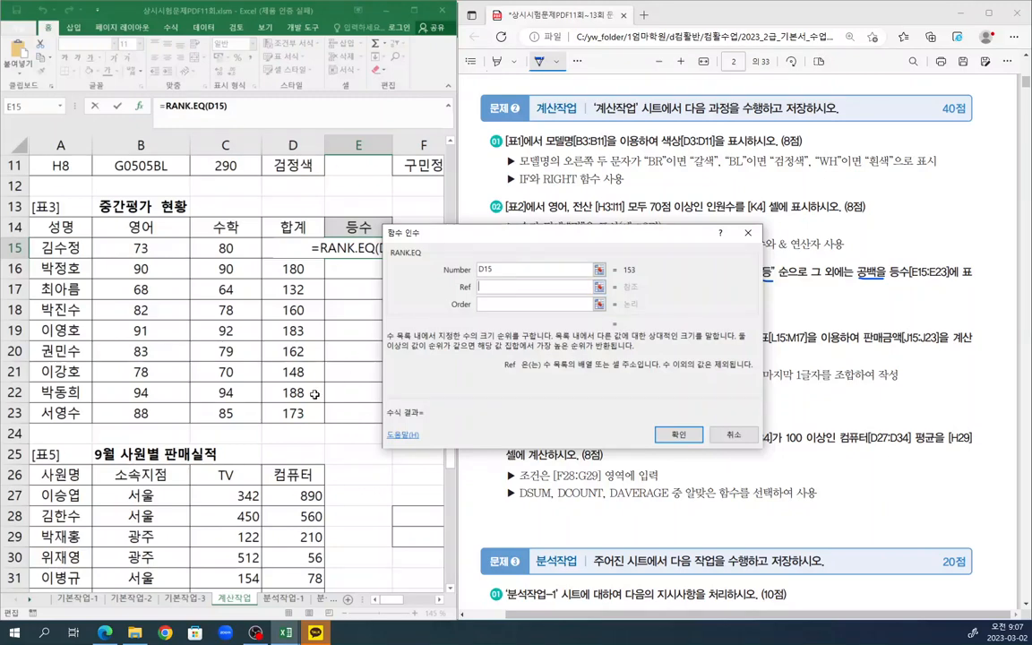
pyautogui.moveTo(293, 414); pyautogui.dragTo(293, 249)
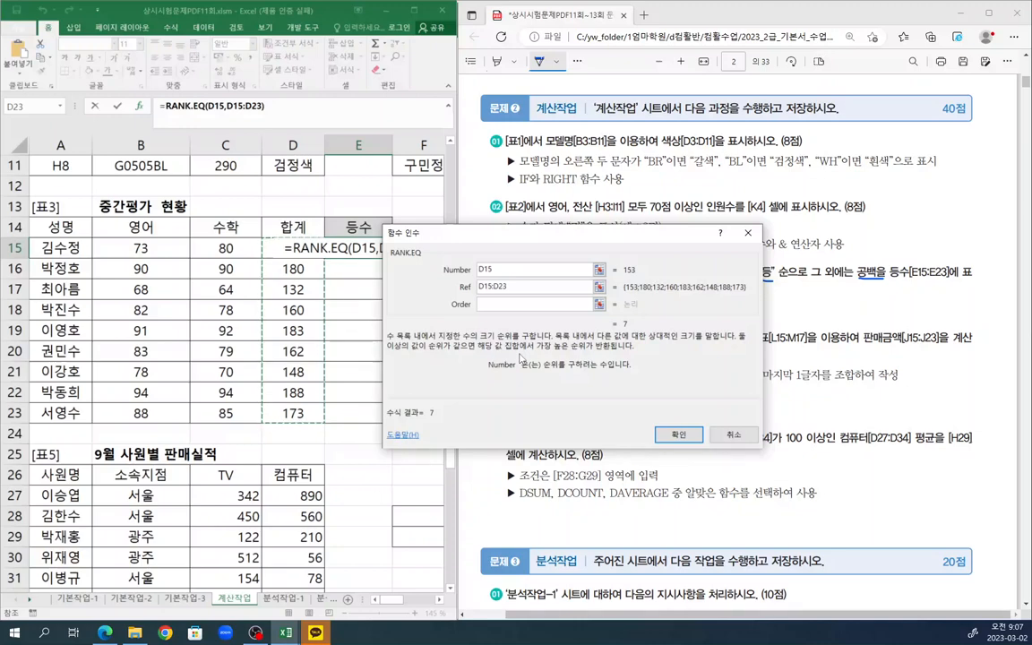
pyautogui.press('F4')
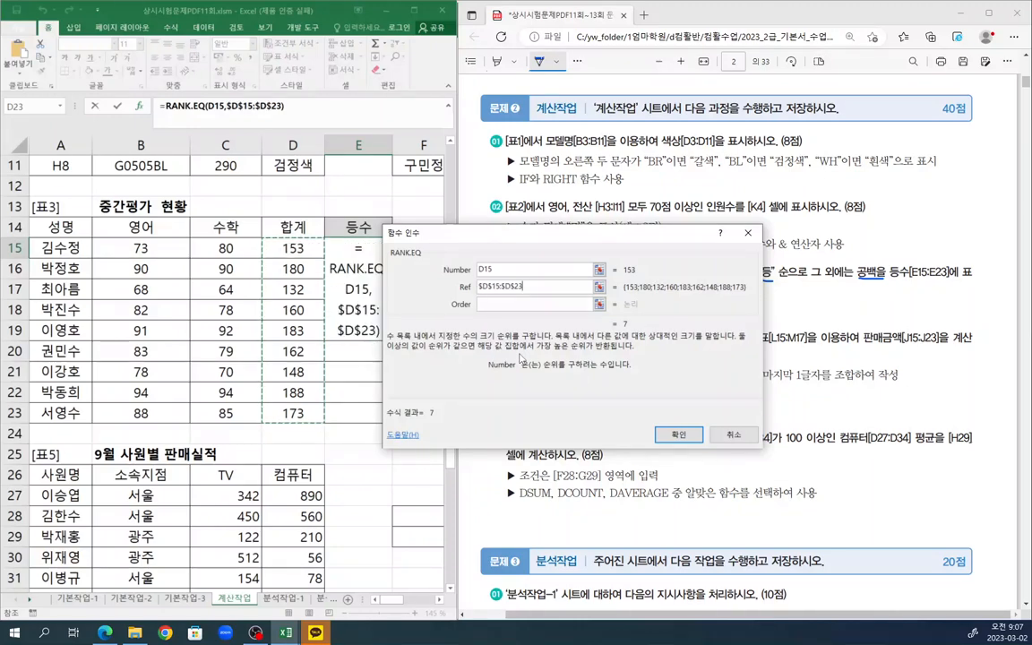
pyautogui.click(530, 304)
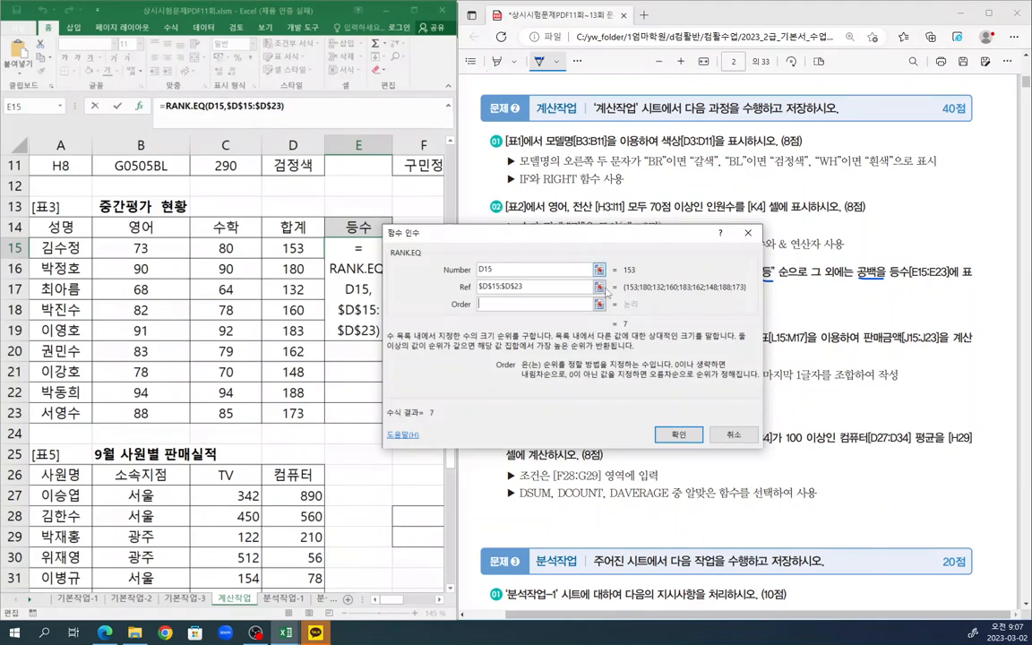
pyautogui.moveTo(602, 239); pyautogui.dragTo(536, 276)
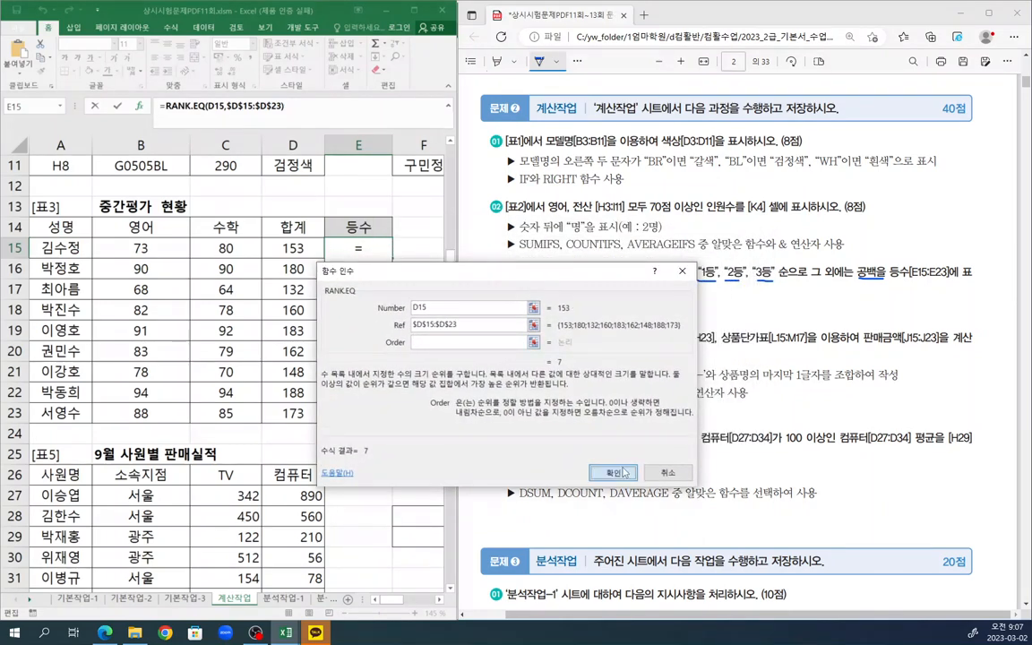
pyautogui.click(623, 472)
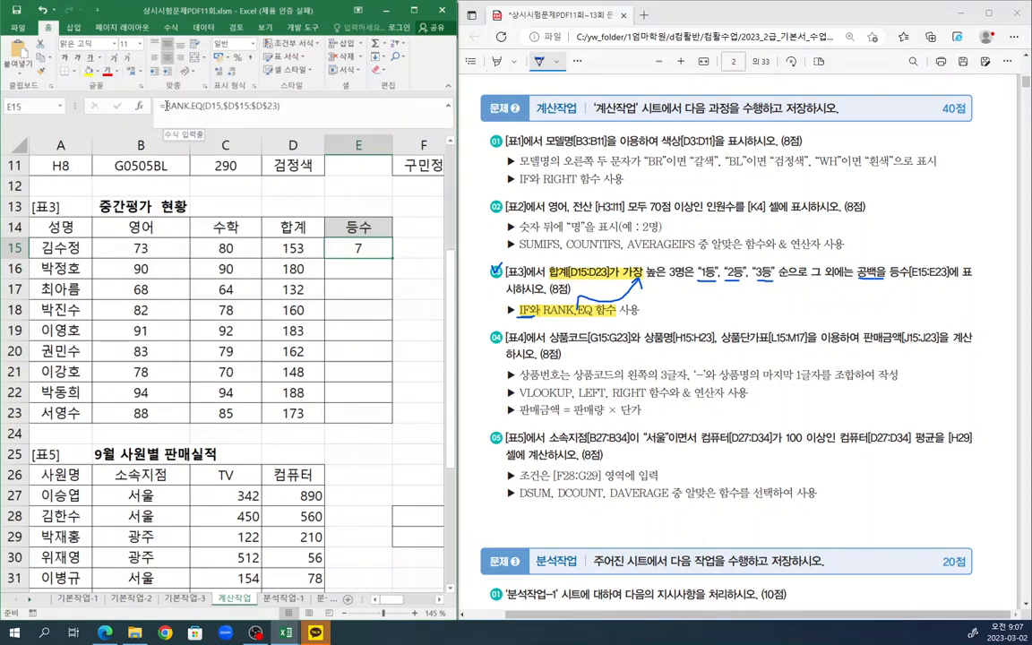
# Wrap the RANK.EQ formula in E15 in an IF that returns "1등" when the rank equals 1
pyautogui.click(233, 108)
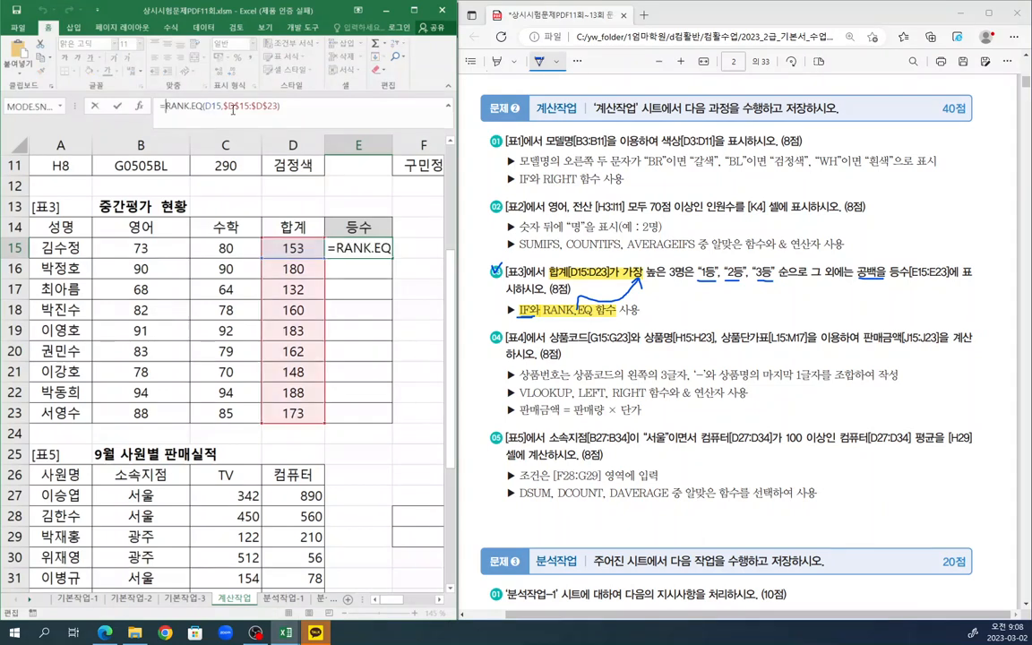
pyautogui.write('if')
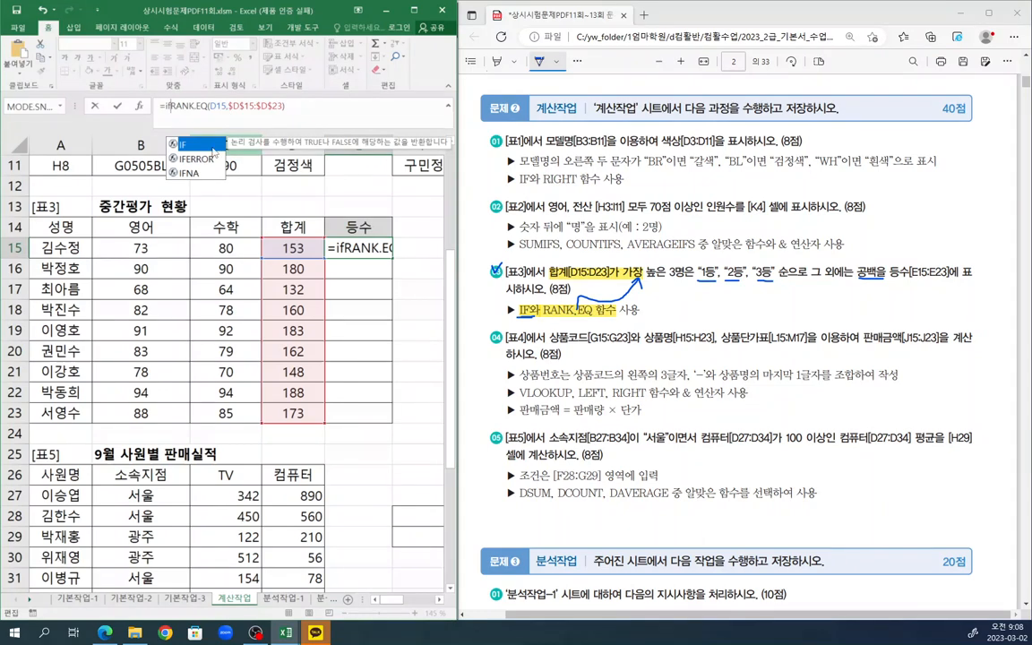
pyautogui.press('Tab')
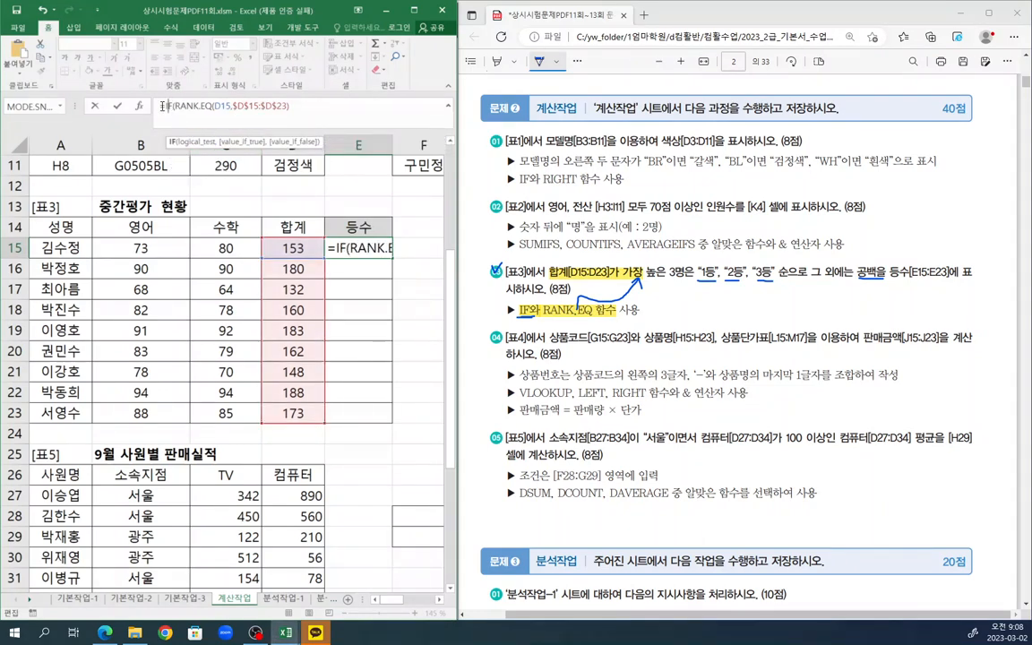
pyautogui.click(141, 107)
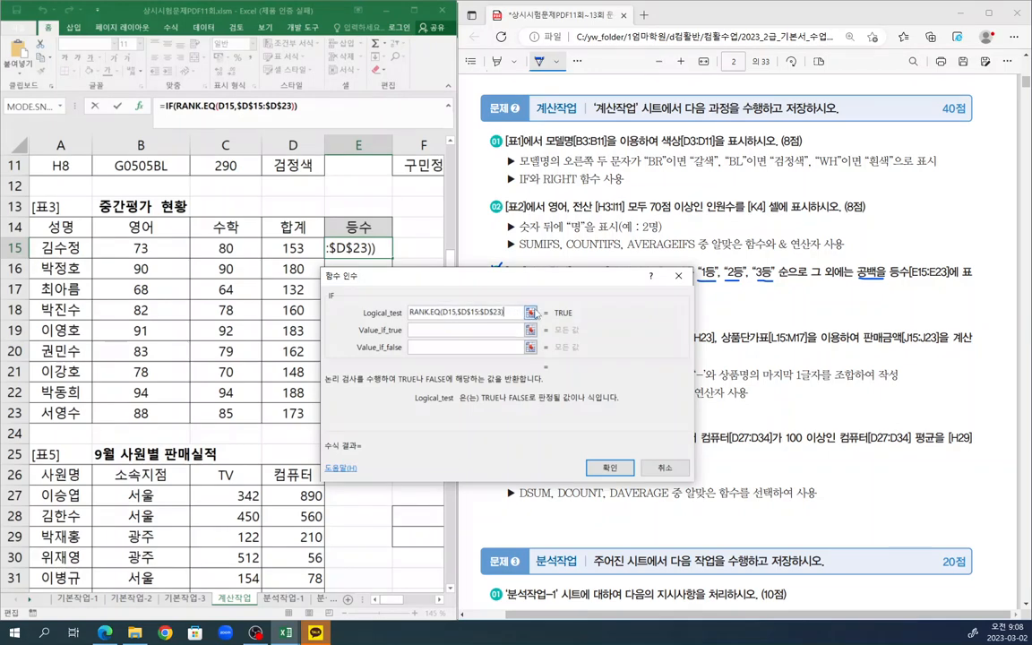
pyautogui.write('=1')
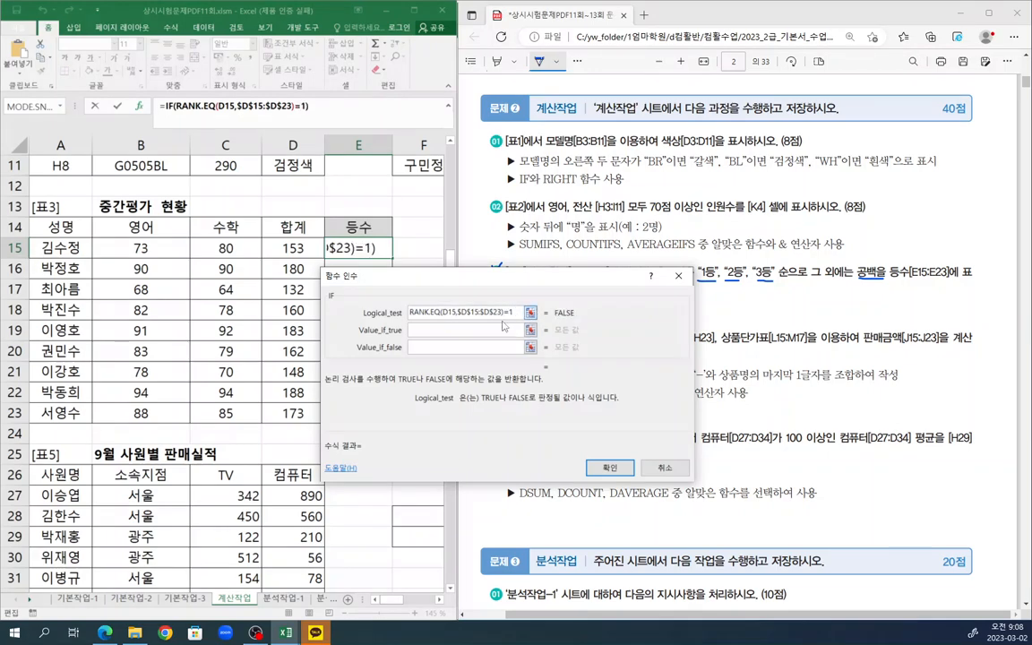
pyautogui.click(504, 330)
pyautogui.write('1')
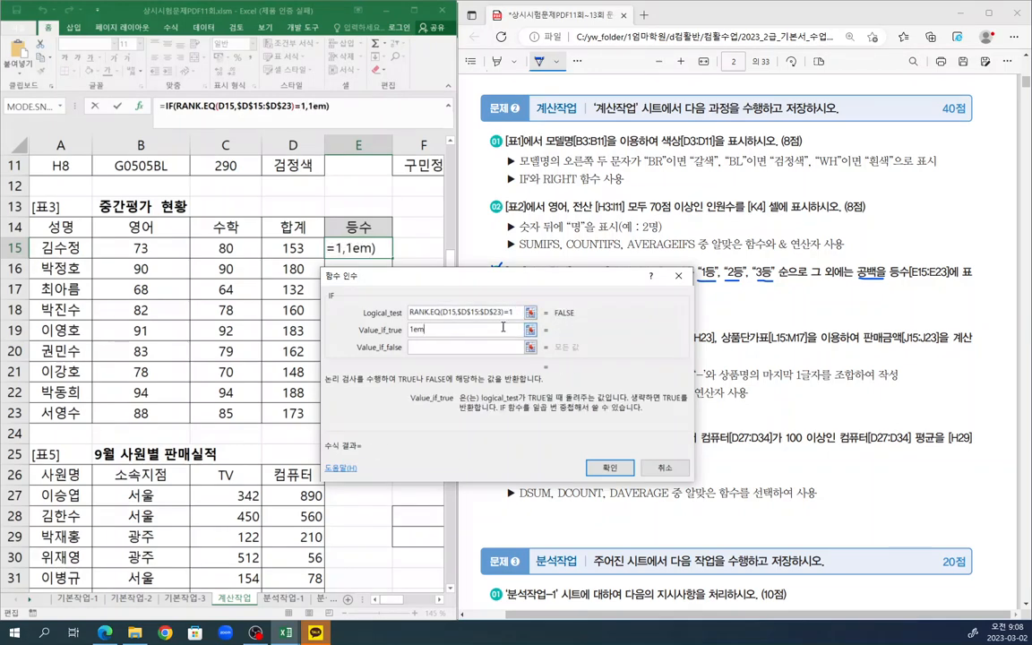
pyautogui.write('등')
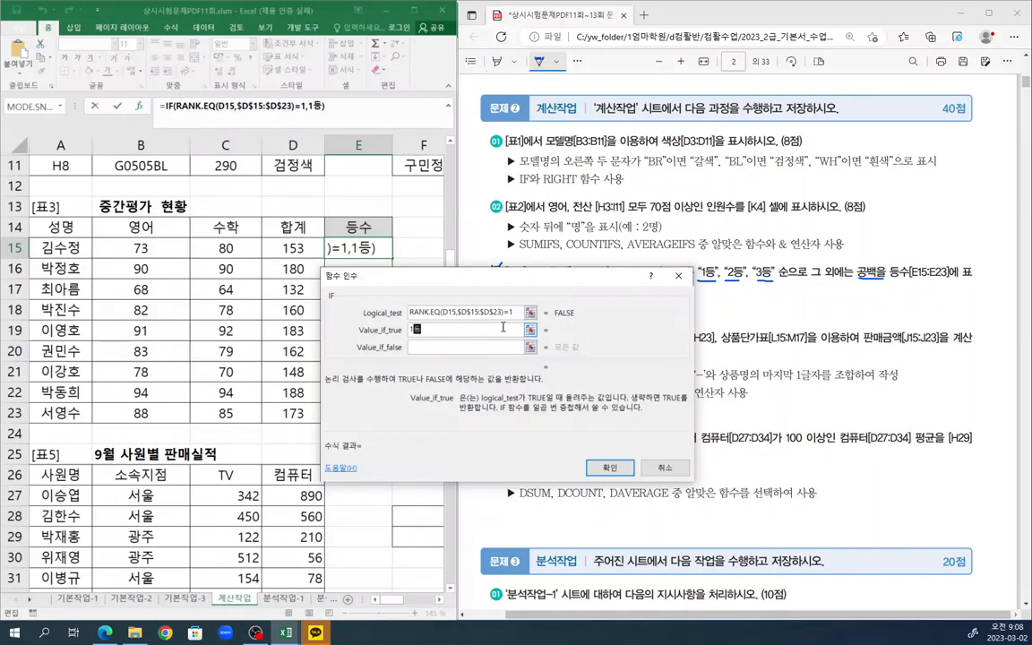
pyautogui.press('Tab')
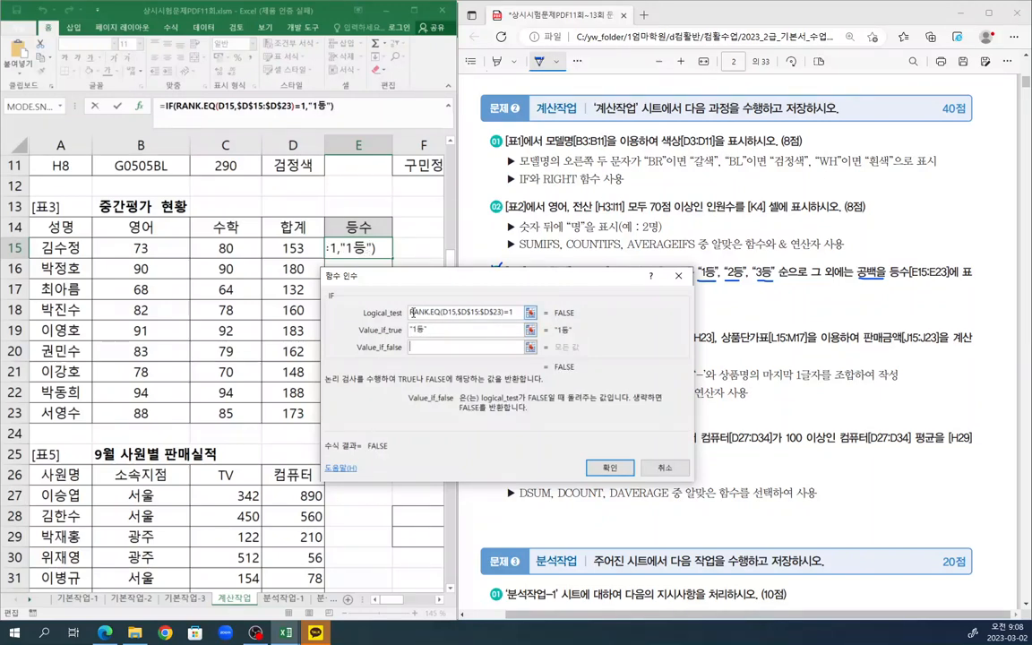
# Copy the condition RANK.EQ(D15,$D$15:$D$23)=1, nest a second IF as the Value_if_false argument and open its arguments
pyautogui.click(411, 313)
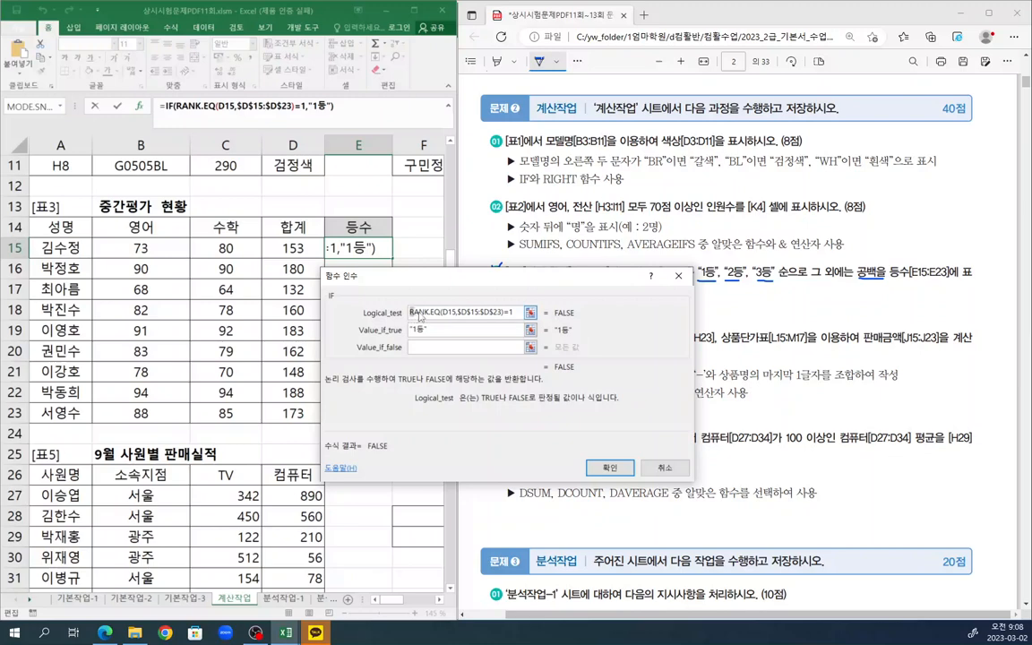
pyautogui.moveTo(420, 315); pyautogui.dragTo(521, 319)
pyautogui.hotkey('ctrl', 'c')
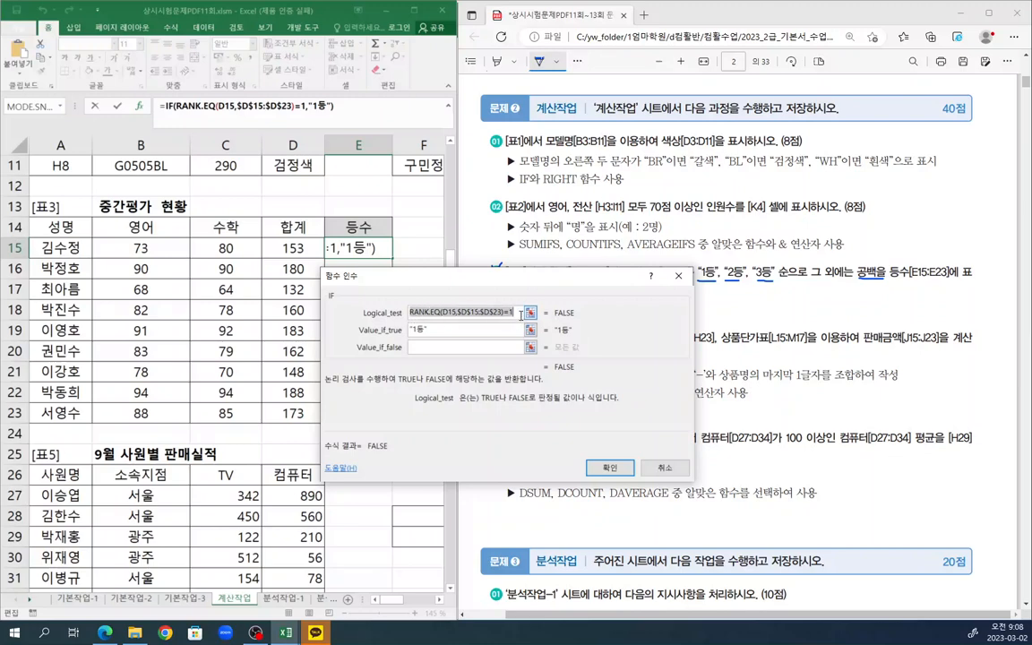
pyautogui.click(506, 347)
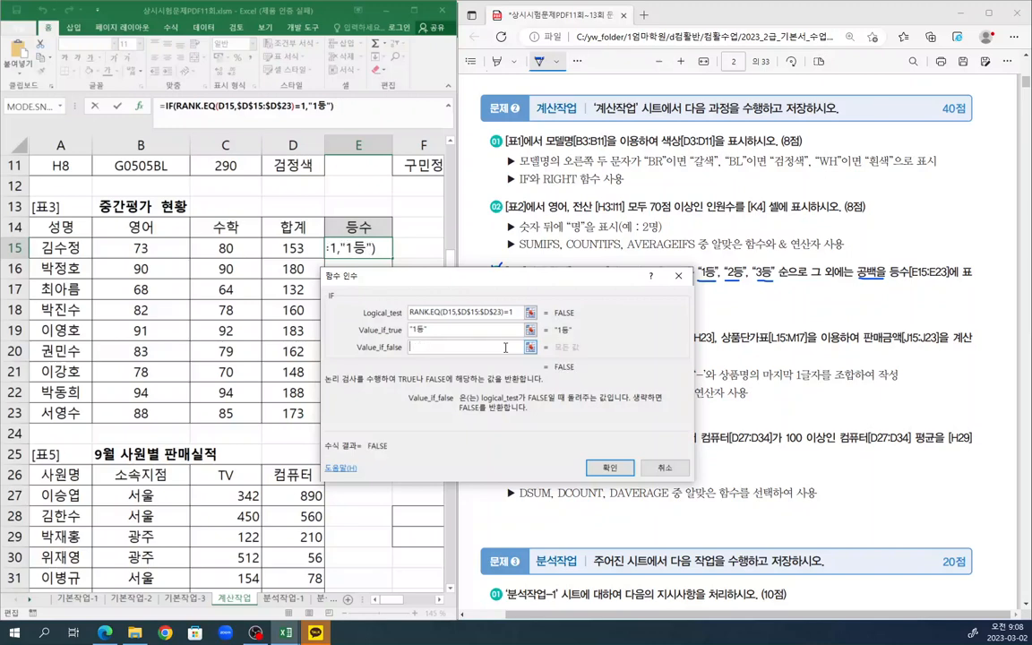
pyautogui.write('if()')
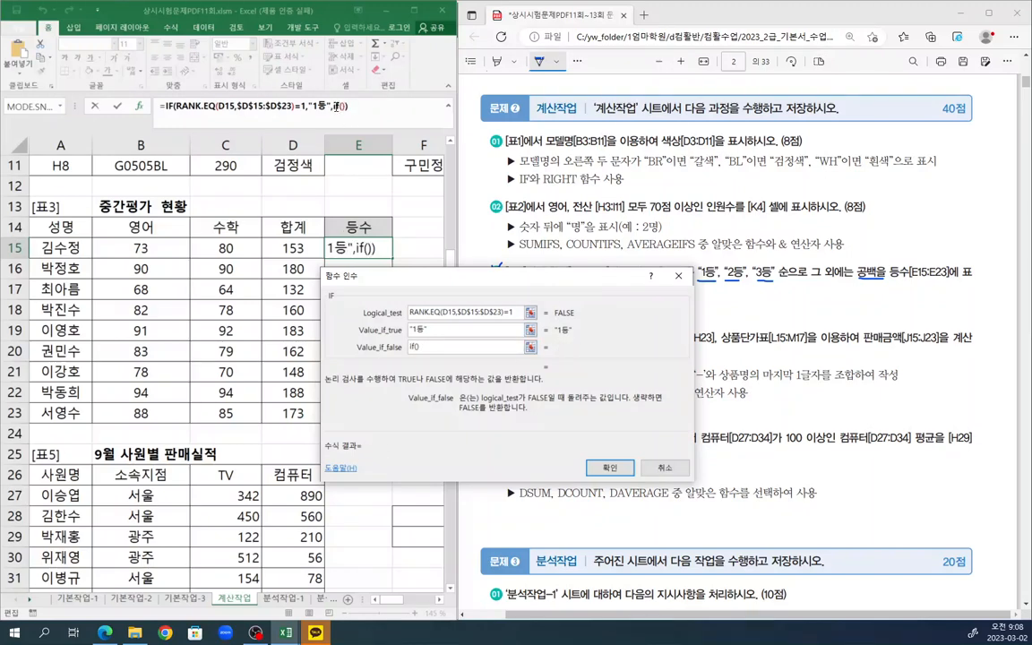
pyautogui.click(338, 107)
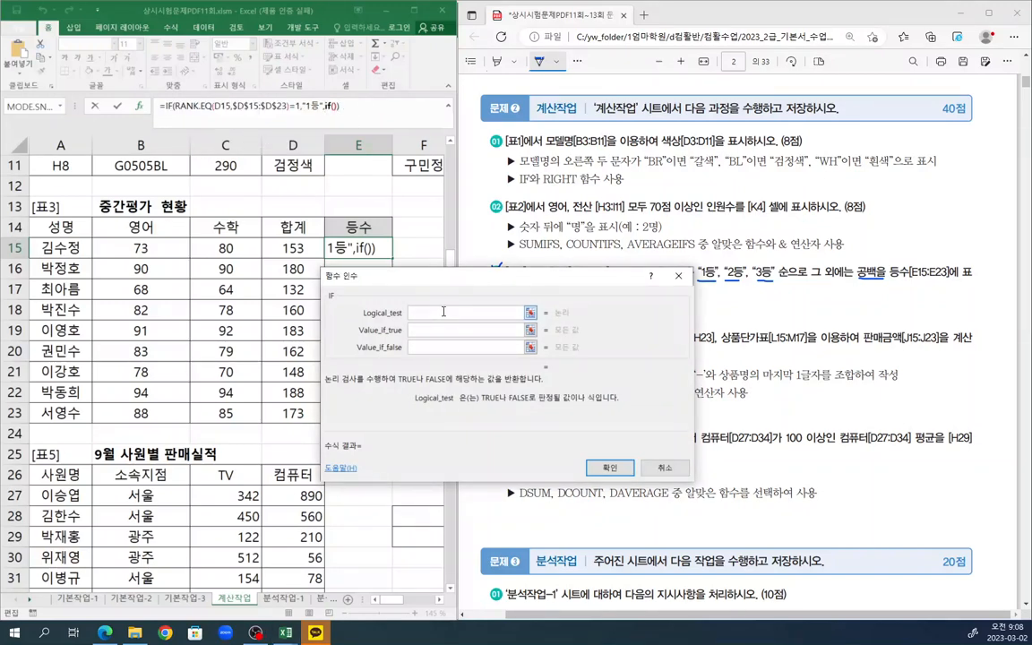
# Paste the copied condition into the second IF, change it to =2 and return "2등" when true
pyautogui.hotkey('ctrl', 'v')
pyautogui.press('BackSpace')
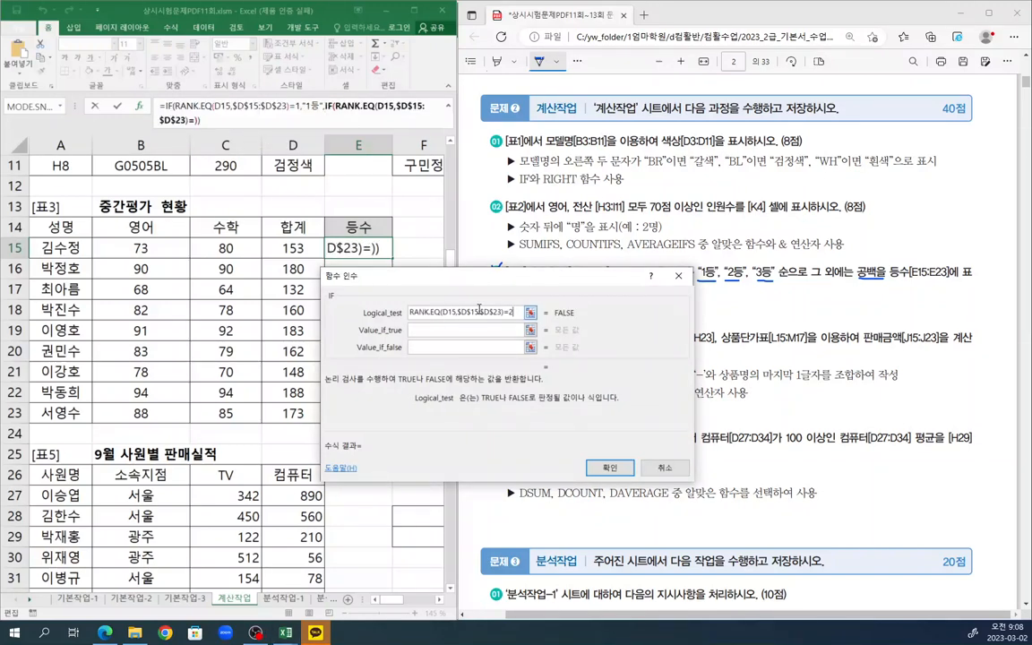
pyautogui.write('2')
pyautogui.click(489, 331)
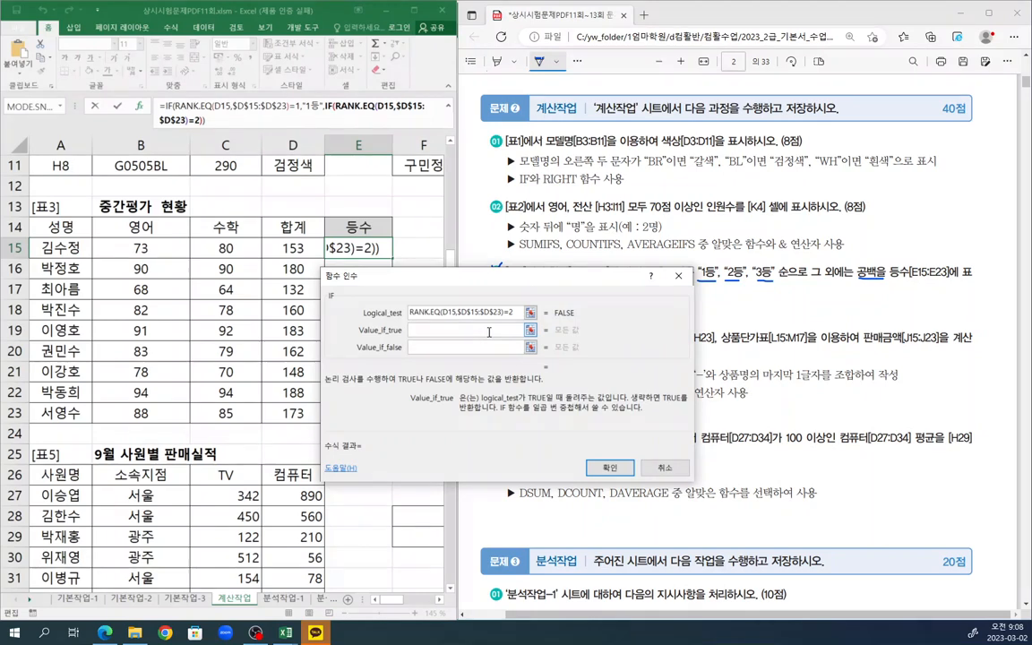
pyautogui.write('2em')
pyautogui.press('BackSpace')
pyautogui.press('BackSpace')
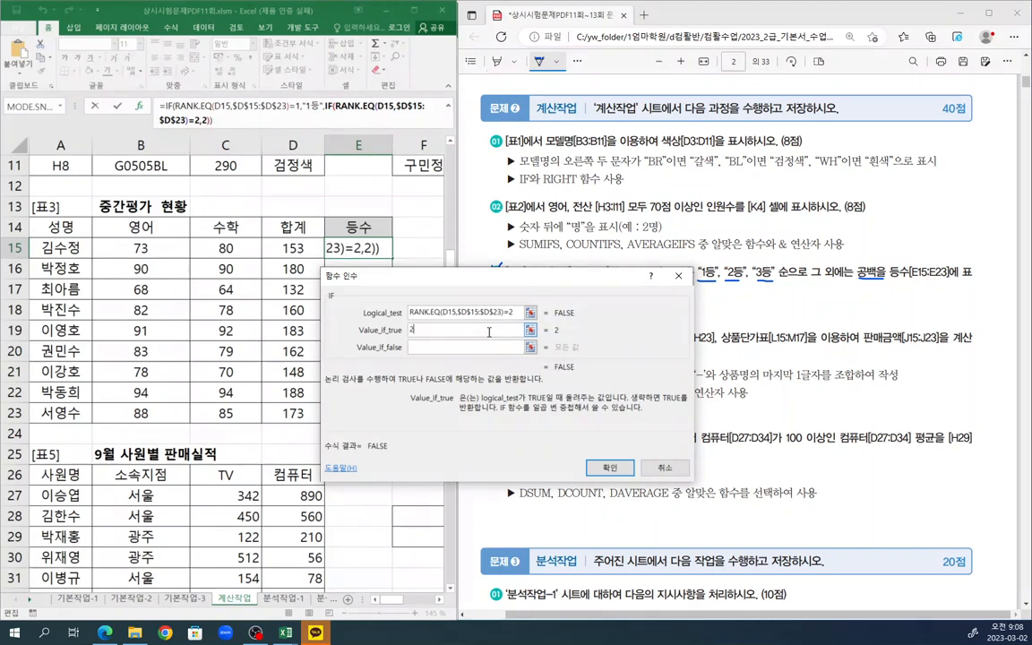
pyautogui.write('등')
pyautogui.press('Tab')
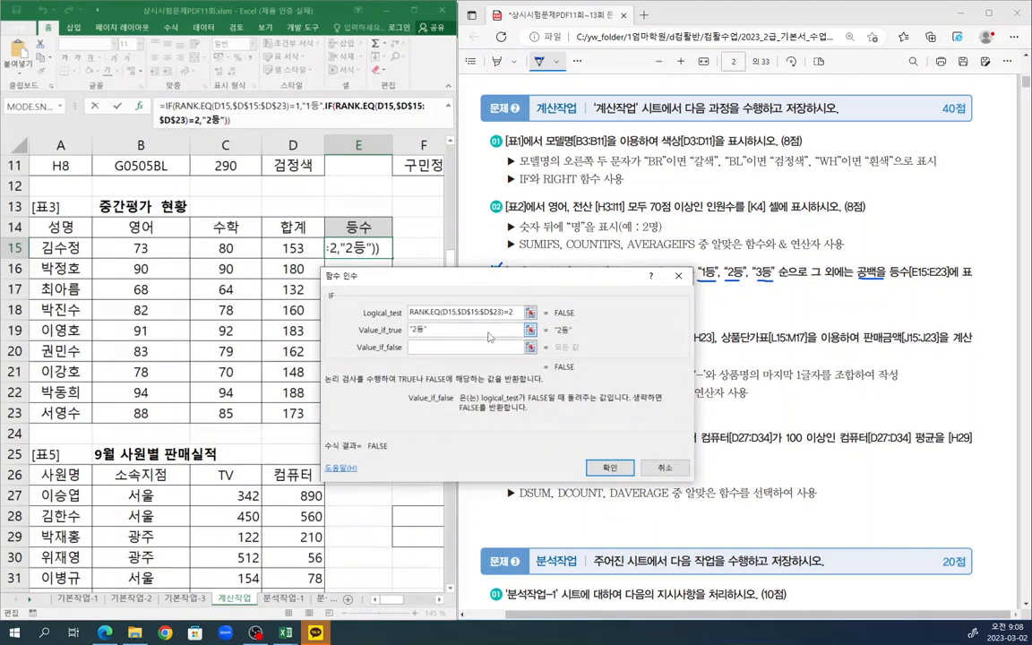
# Nest a third IF returning "3등" when the RANK.EQ condition equals 3 and "" otherwise, and complete the formula
pyautogui.write('if()')
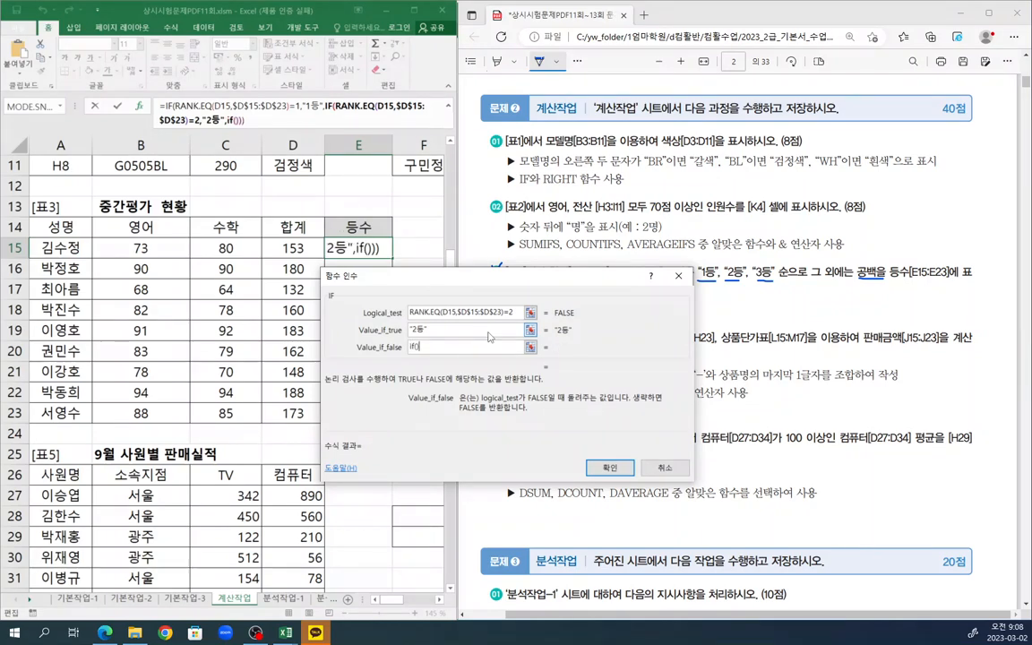
pyautogui.click(243, 125)
pyautogui.click(231, 120)
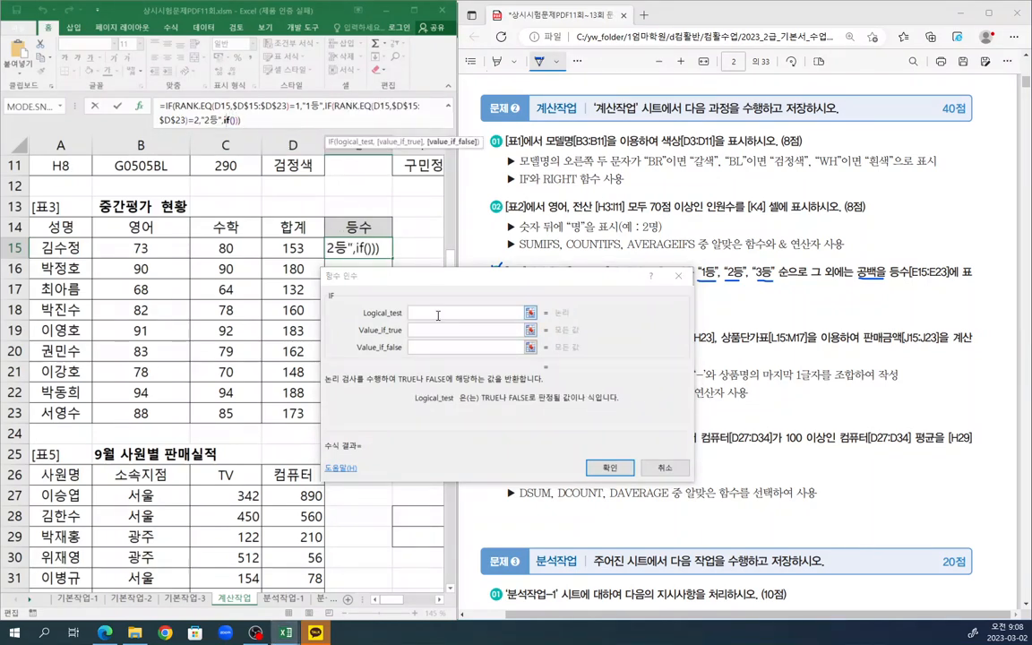
pyautogui.hotkey('ctrl', 'v')
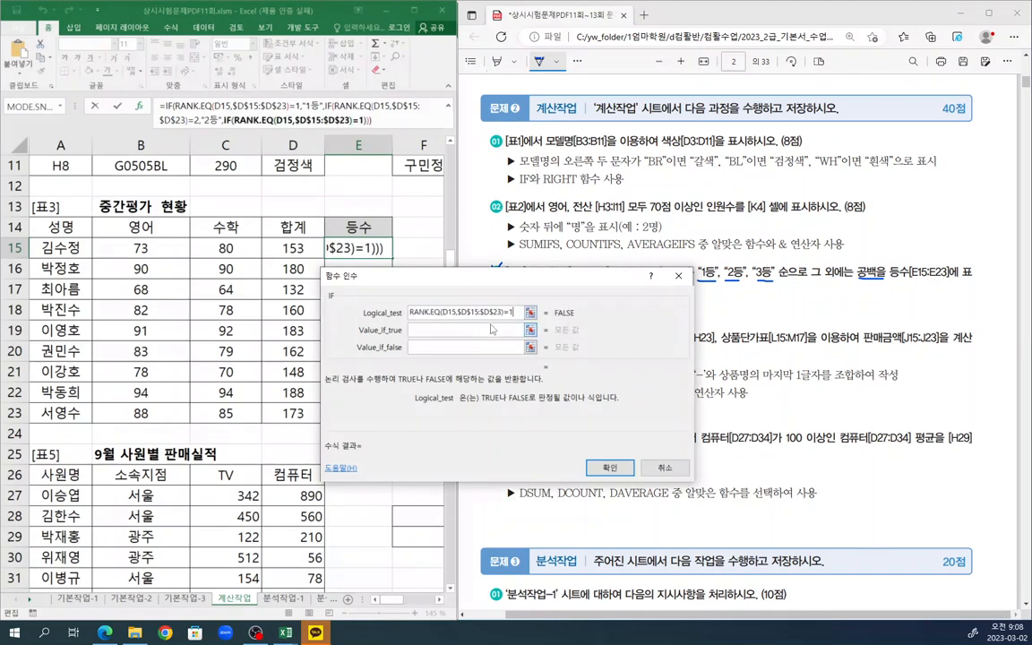
pyautogui.press('BackSpace')
pyautogui.write('3')
pyautogui.click(491, 329)
pyautogui.write('3')
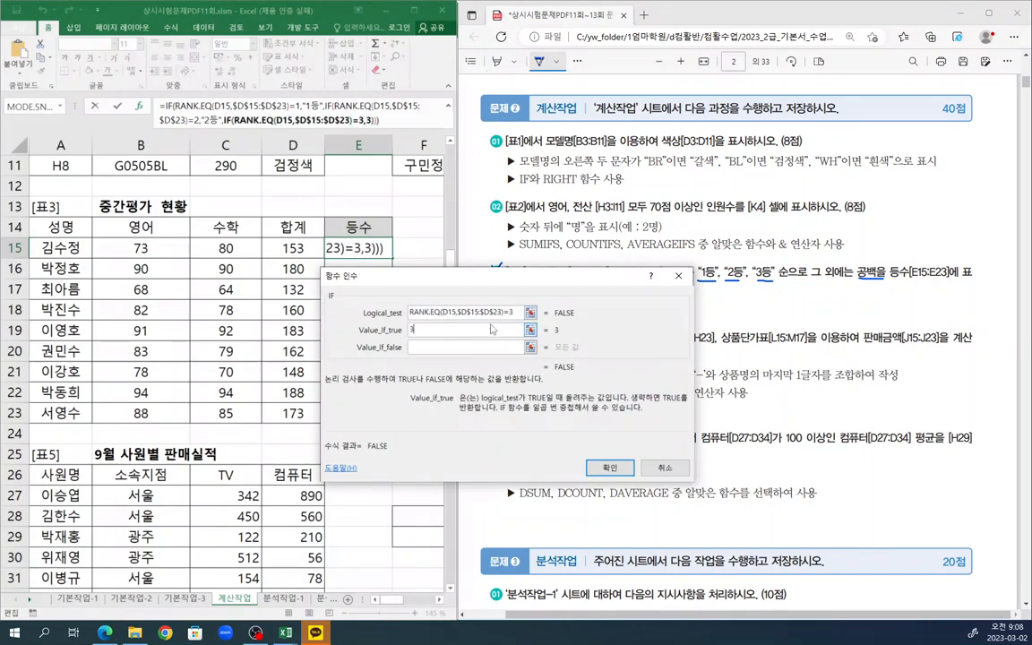
pyautogui.write('등')
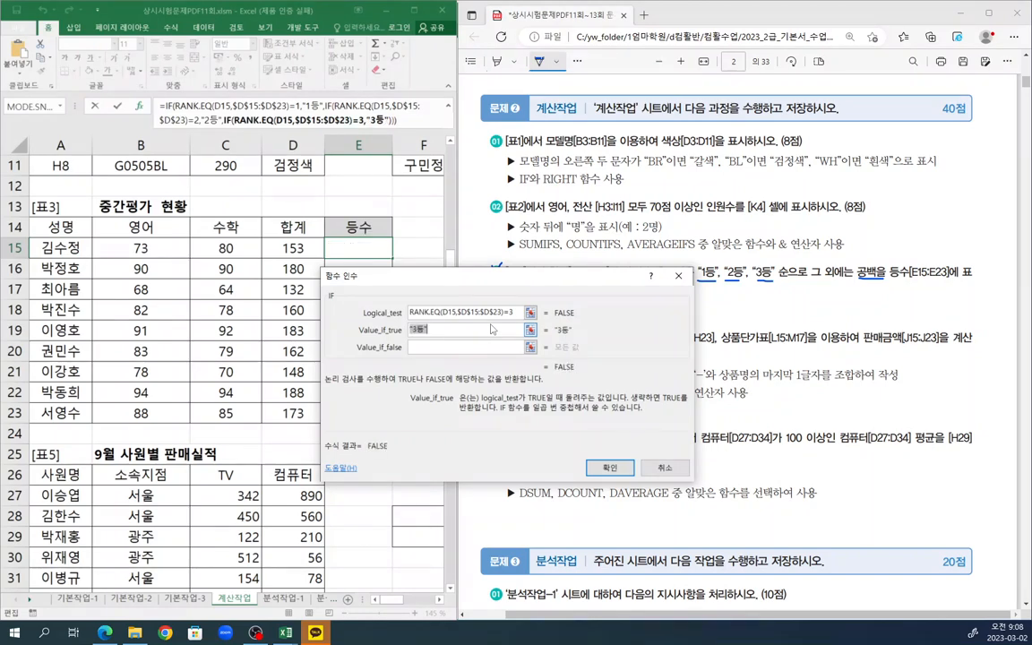
pyautogui.press('Tab')
pyautogui.write('""')
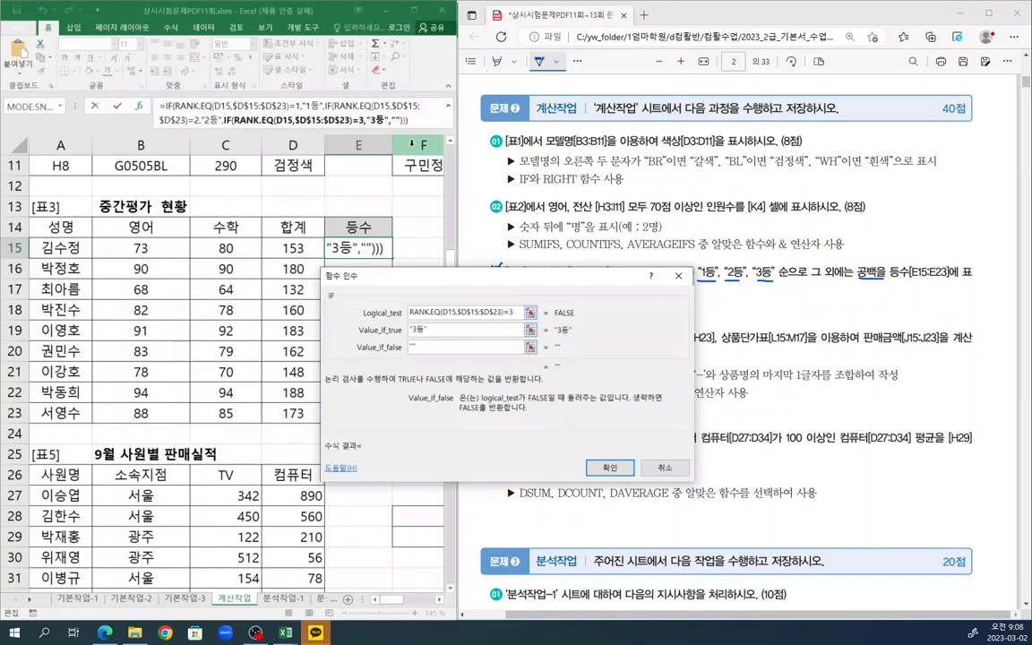
pyautogui.click(616, 469)
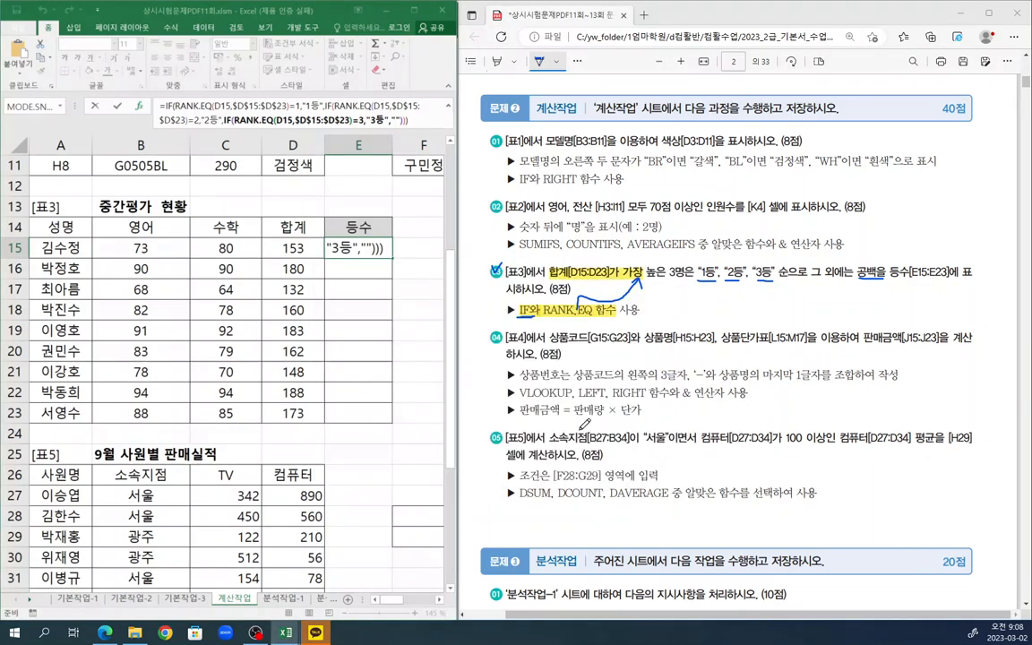
# Fill the 등수 formula from E15 down to E23 and check the copied results
pyautogui.moveTo(394, 258); pyautogui.dragTo(435, 409)
pyautogui.click(435, 409)
pyautogui.click(362, 393)
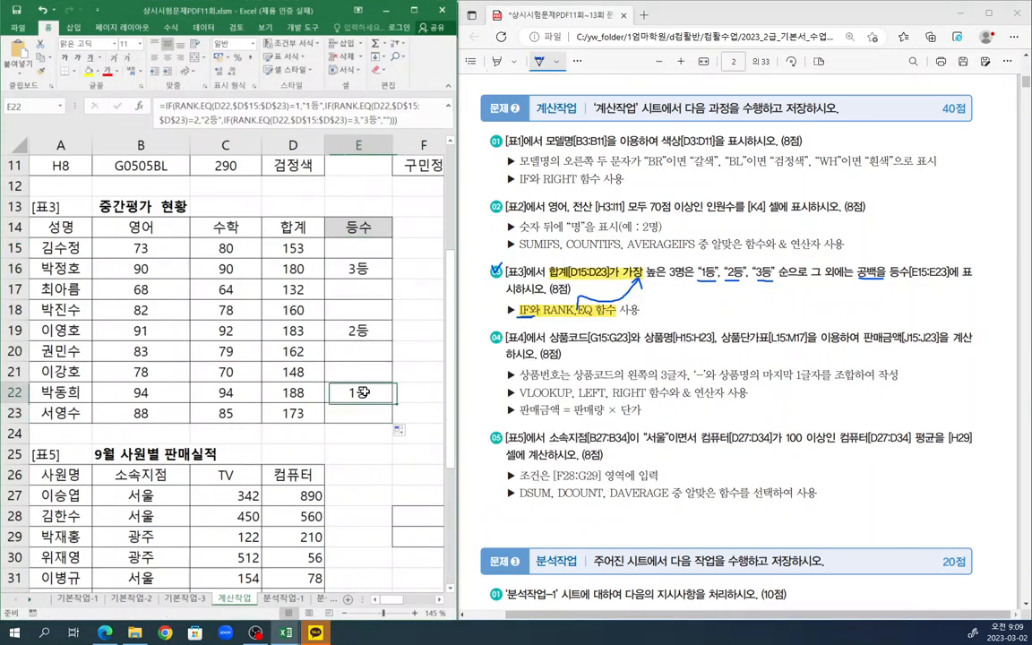
pyautogui.click(374, 411)
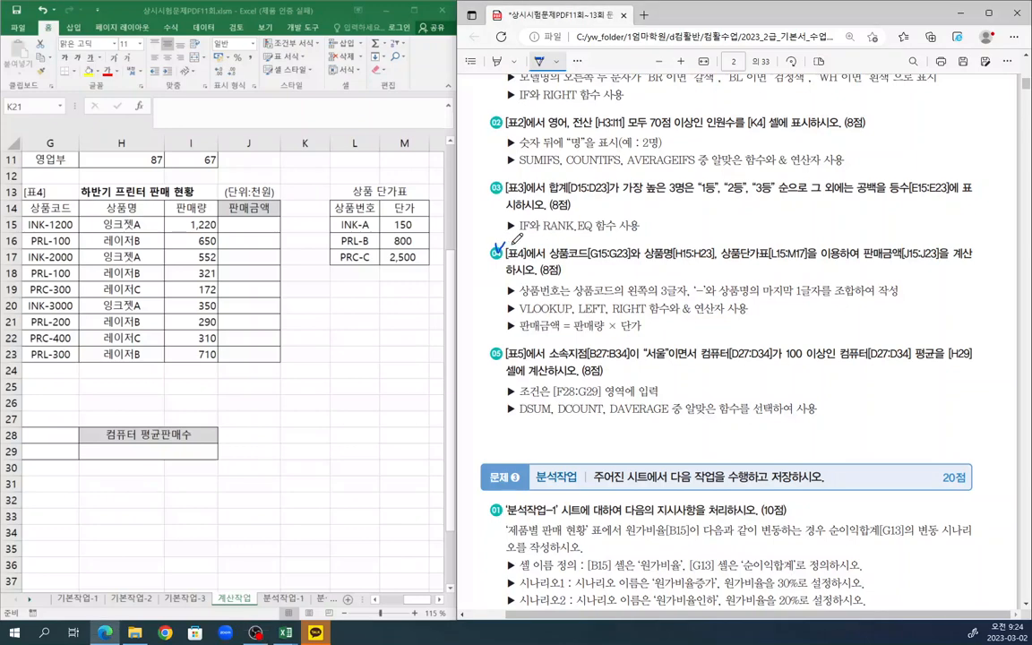
# Tick question 04 in the PDF, underline 상품번호 with the pen, and highlight VLOOKUP, LEFT, RIGHT and & 연산자
pyautogui.moveTo(492, 250); pyautogui.dragTo(504, 245)
pyautogui.moveTo(520, 297); pyautogui.dragTo(553, 297)
pyautogui.click(498, 63)
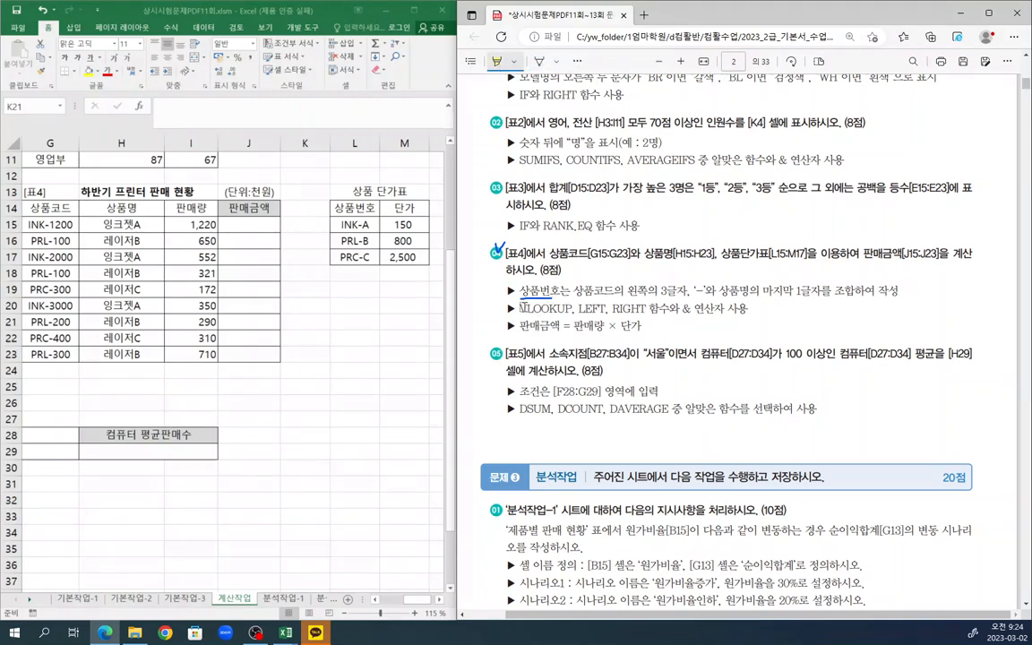
pyautogui.moveTo(522, 305); pyautogui.dragTo(737, 310)
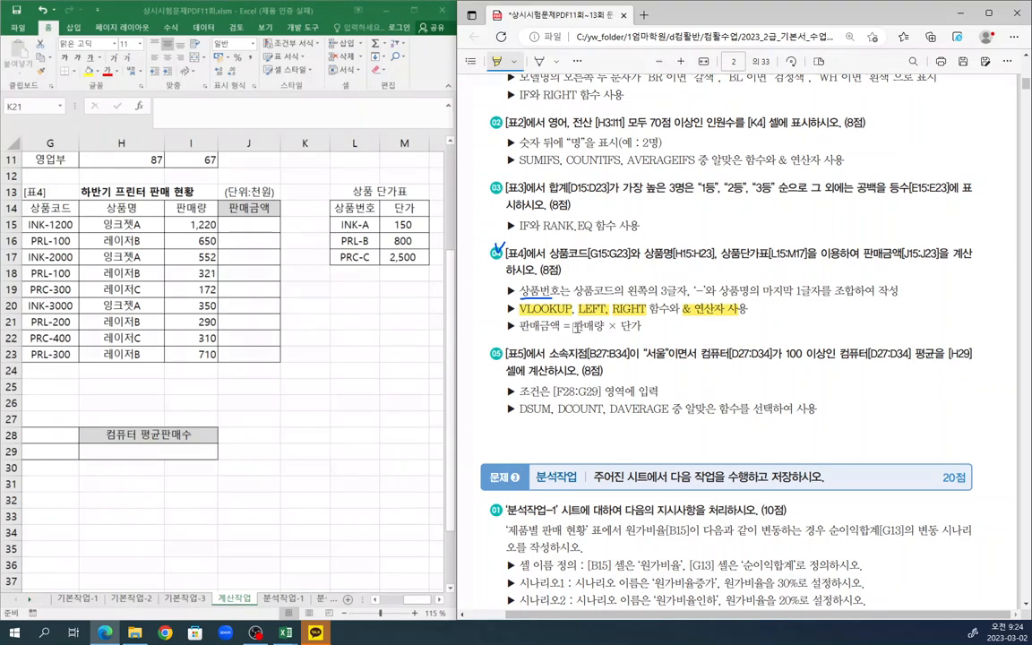
# Highlight 판매량 × 단가, 왼쪽의 3글자, '-'와, 마지막 1글자를 조합 and 상품번호는 in question 04 of the PDF
pyautogui.moveTo(574, 328); pyautogui.dragTo(638, 329)
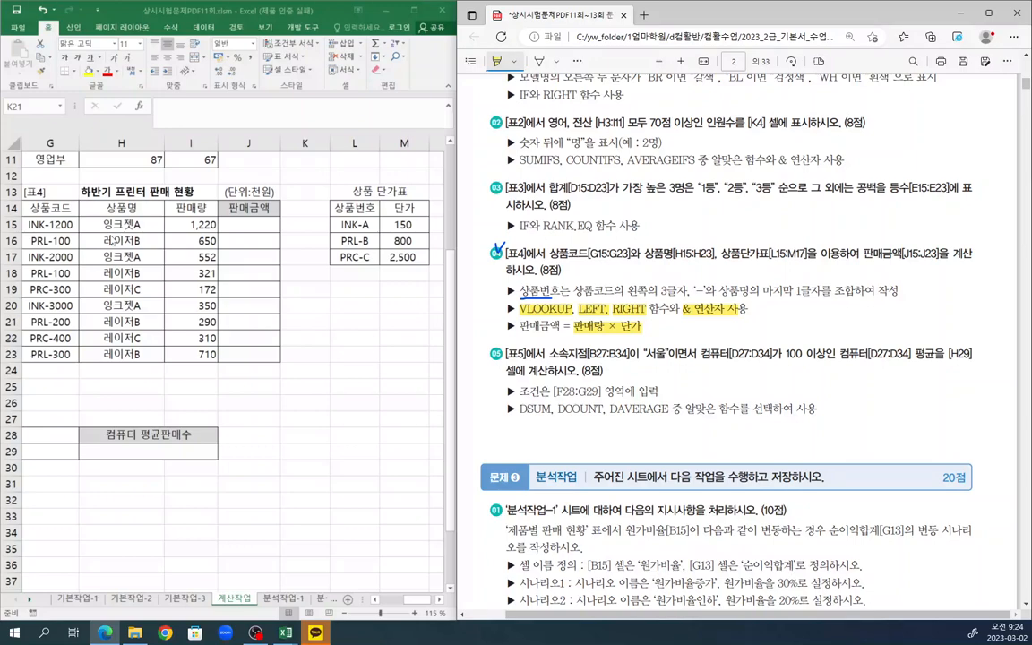
pyautogui.moveTo(628, 291); pyautogui.dragTo(717, 291)
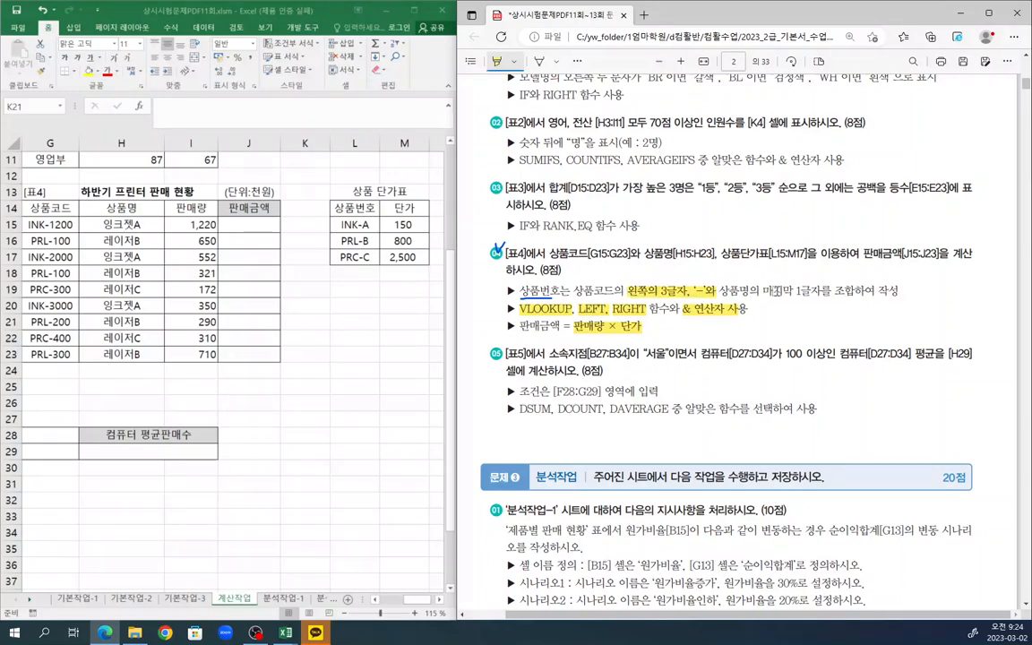
pyautogui.moveTo(776, 290); pyautogui.dragTo(854, 290)
pyautogui.moveTo(521, 291); pyautogui.dragTo(570, 291)
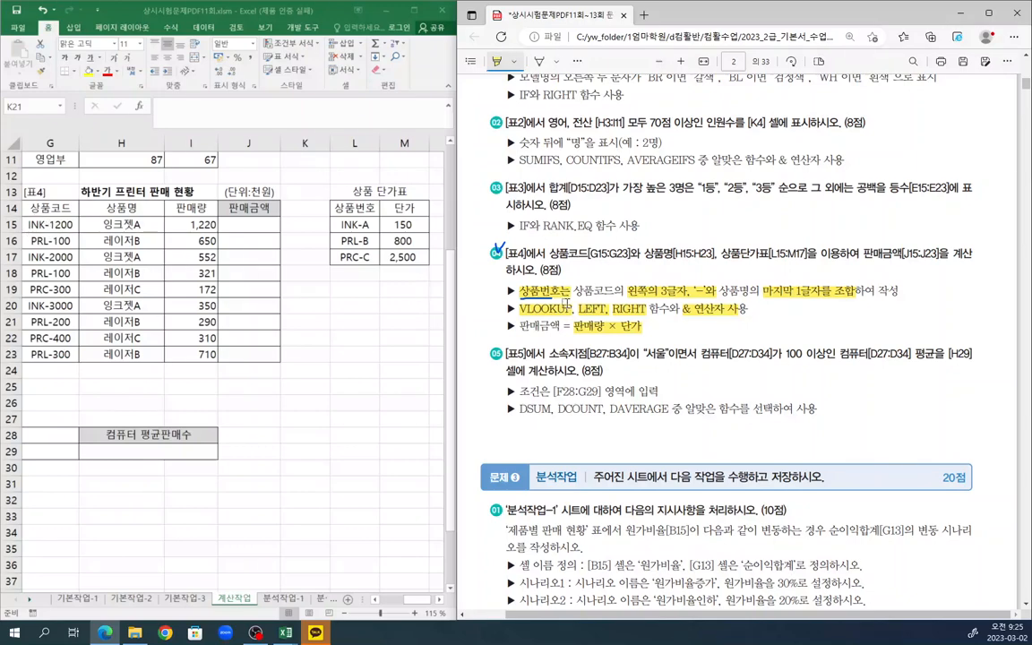
# With the pen, write 4 above 왼쪽의 3글자, '-' and 1 above 마지막 1글자 in question 04
pyautogui.click(539, 61)
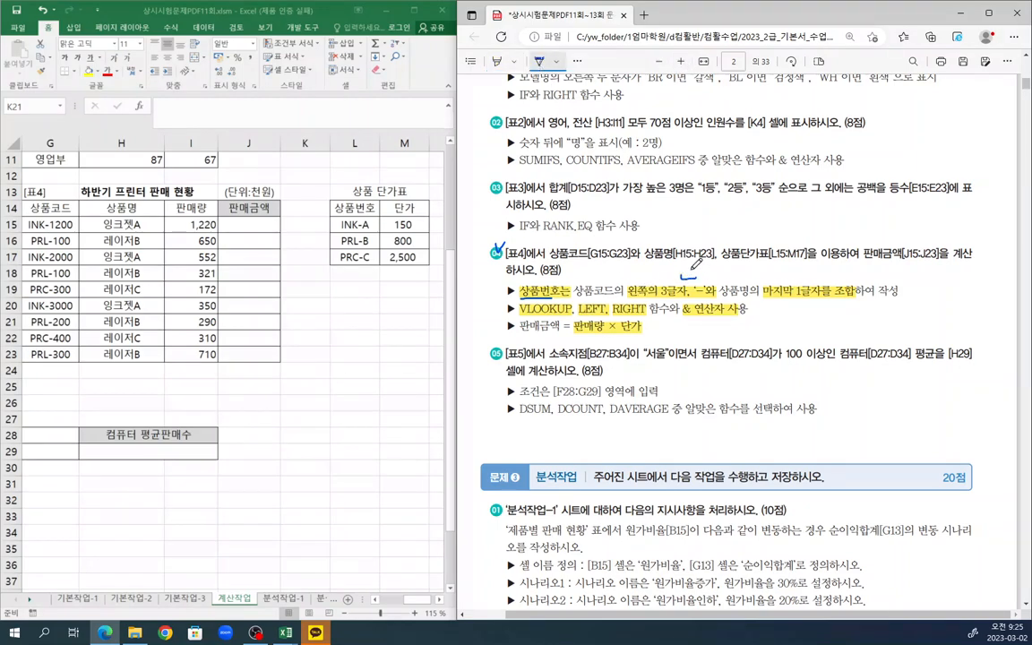
pyautogui.moveTo(683, 277); pyautogui.dragTo(696, 272)
pyautogui.moveTo(808, 275); pyautogui.dragTo(805, 285)
# Switch to the ty함수작성법_영상.xlsm workbook and review the LEFT & RIGHT example on the 나열 sheet
pyautogui.moveTo(285, 632)
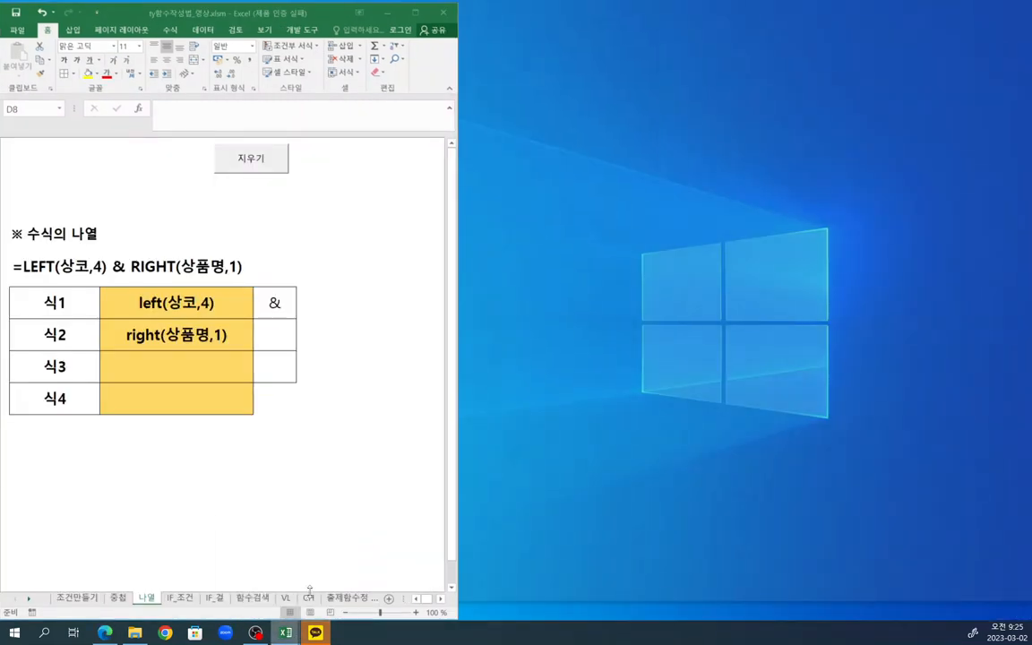
pyautogui.click(312, 601)
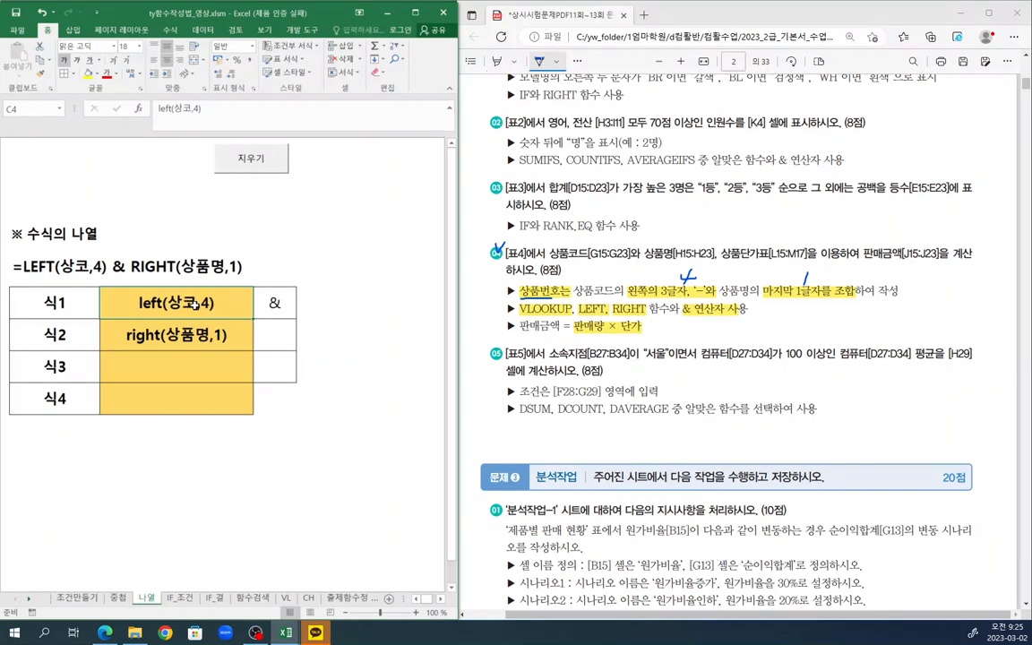
pyautogui.click(266, 323)
pyautogui.click(218, 330)
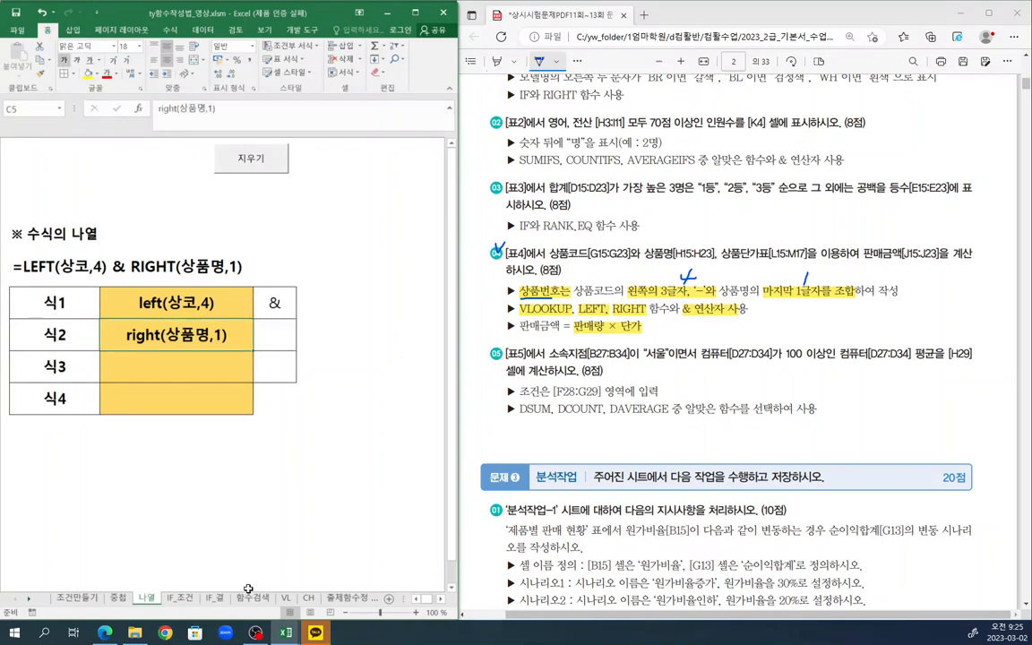
# Review the VLOOKUP arguments on the VL sheet and underline 단가 in question 04 of the PDF with the pen
pyautogui.click(285, 598)
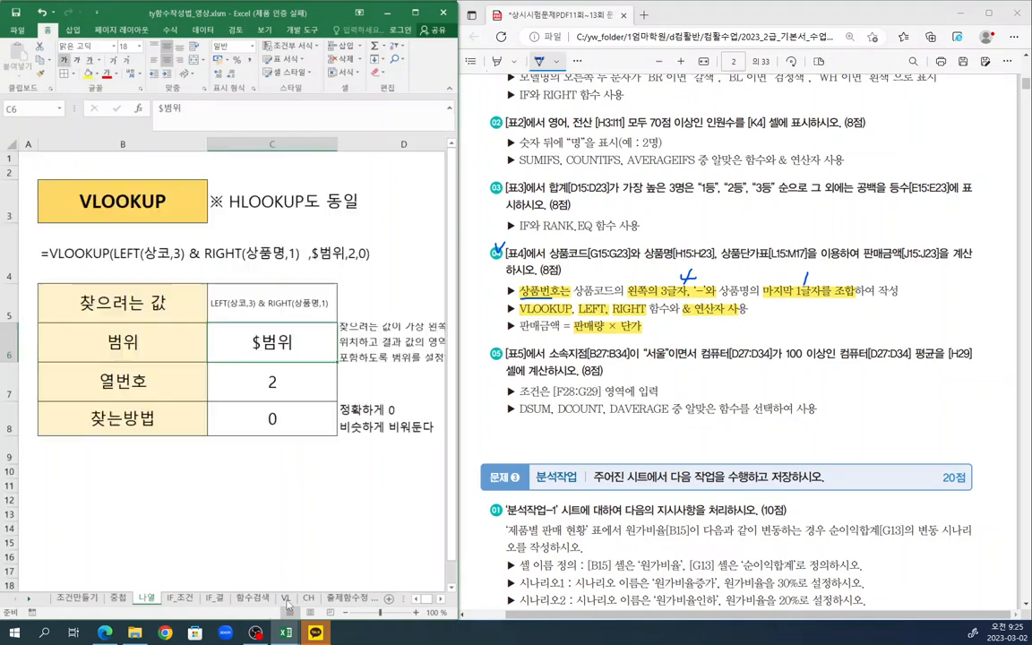
pyautogui.click(287, 345)
pyautogui.click(314, 379)
pyautogui.click(313, 418)
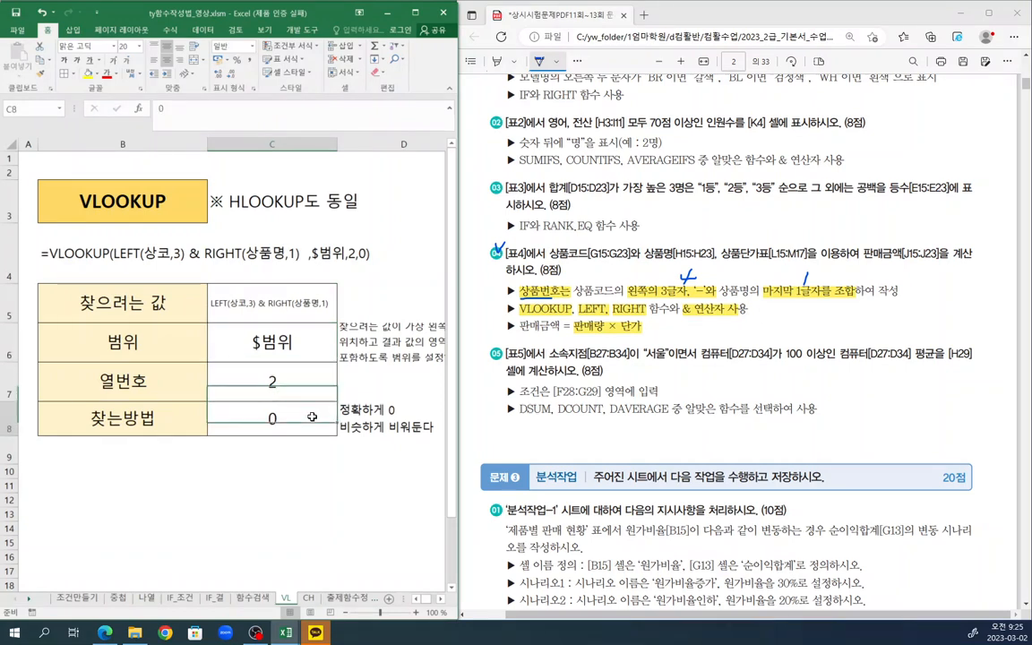
pyautogui.moveTo(619, 335); pyautogui.dragTo(634, 334)
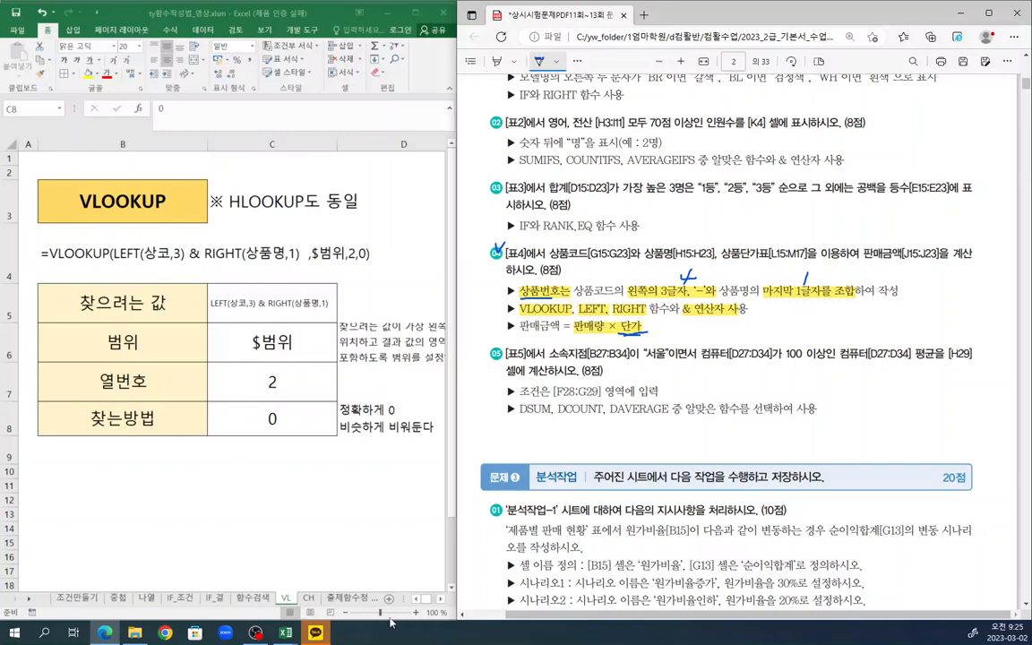
# Return to the 상시시험문제PDF11회 workbook and enter =LEFT(G15,4) in 판매금액 cell J15
pyautogui.click(282, 635)
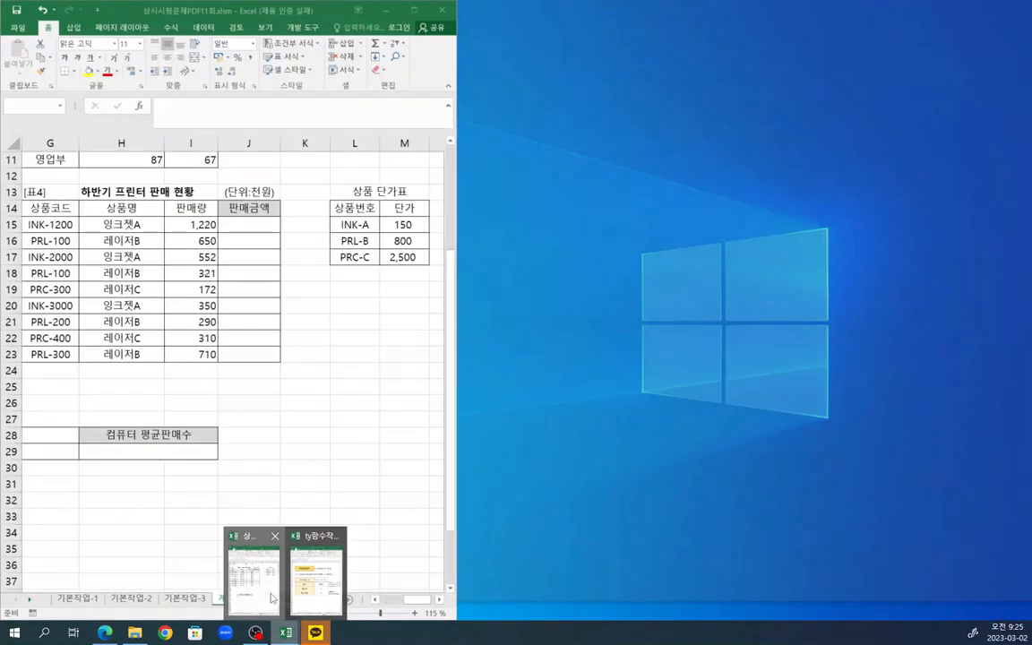
pyautogui.click(235, 546)
pyautogui.click(250, 225)
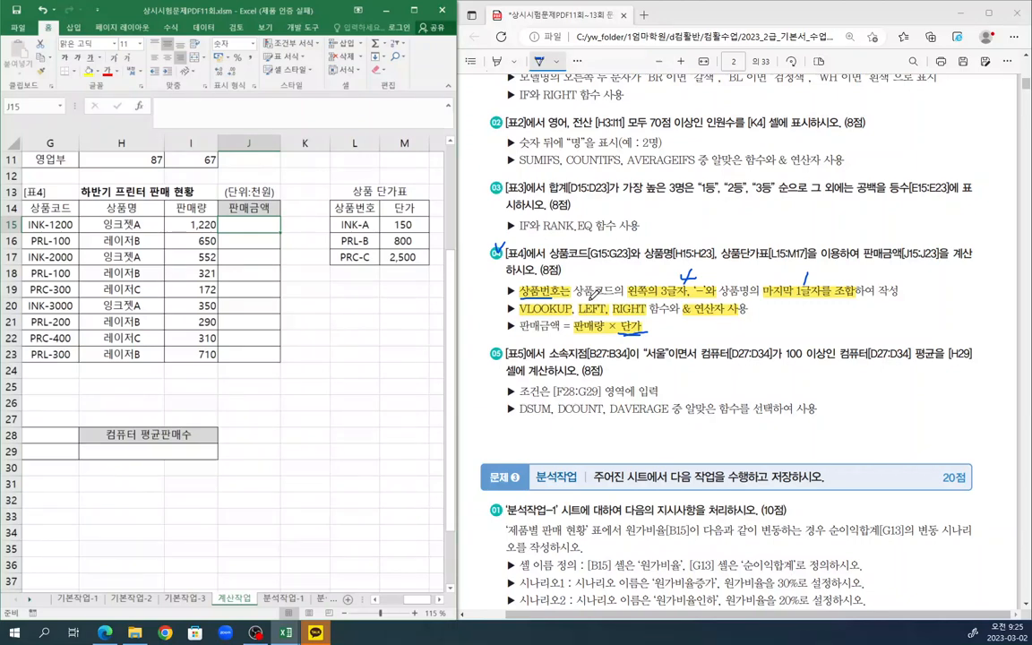
pyautogui.write('=')
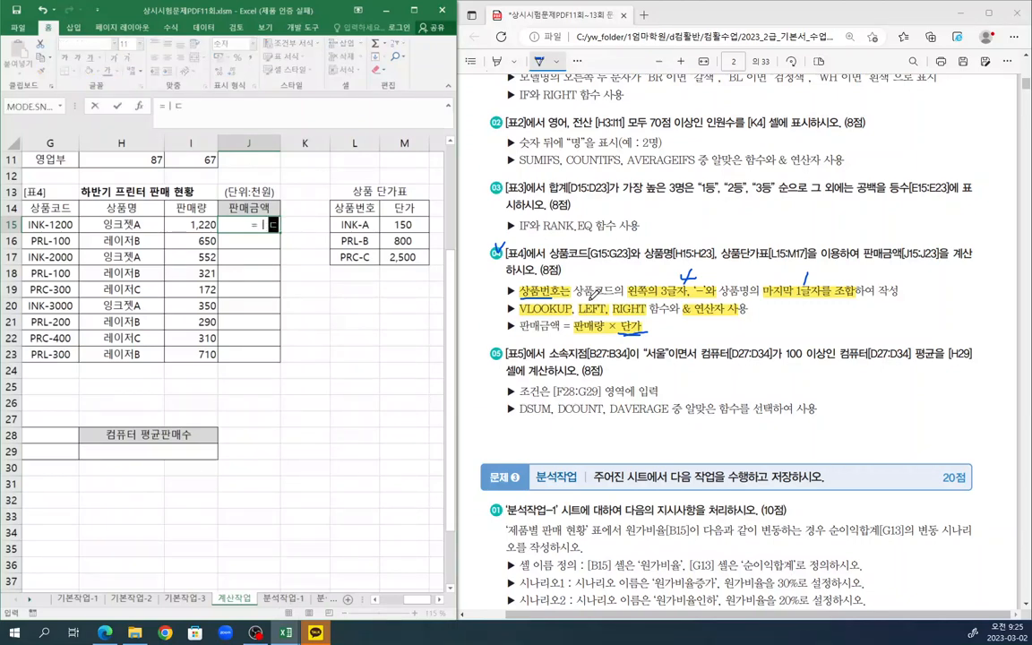
pyautogui.write('le')
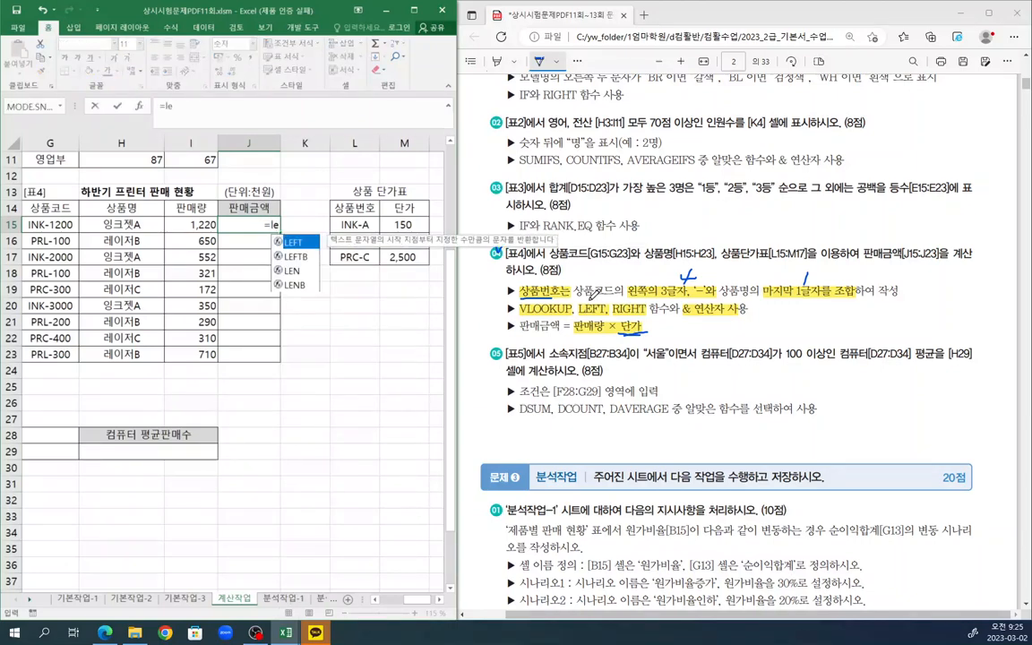
pyautogui.doubleClick(311, 249)
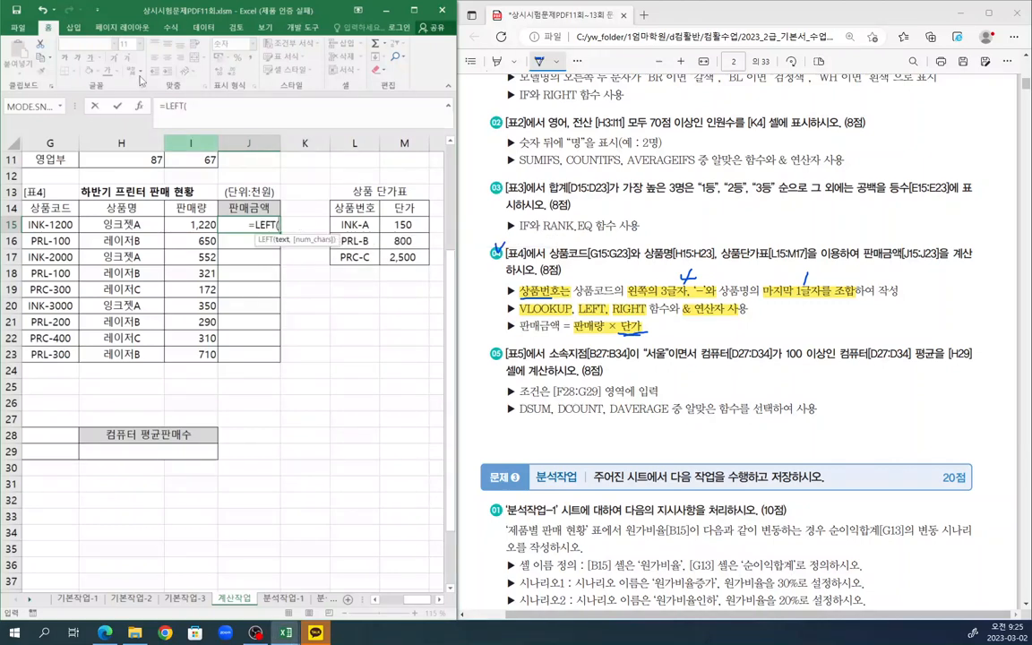
pyautogui.click(139, 106)
pyautogui.click(50, 224)
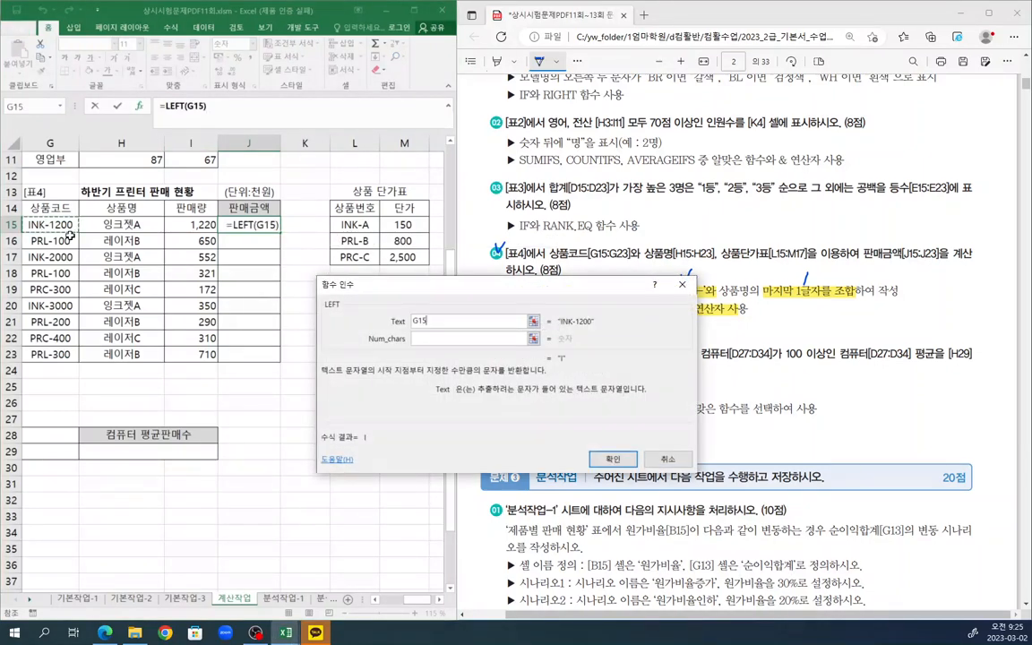
pyautogui.click(424, 338)
pyautogui.write('4')
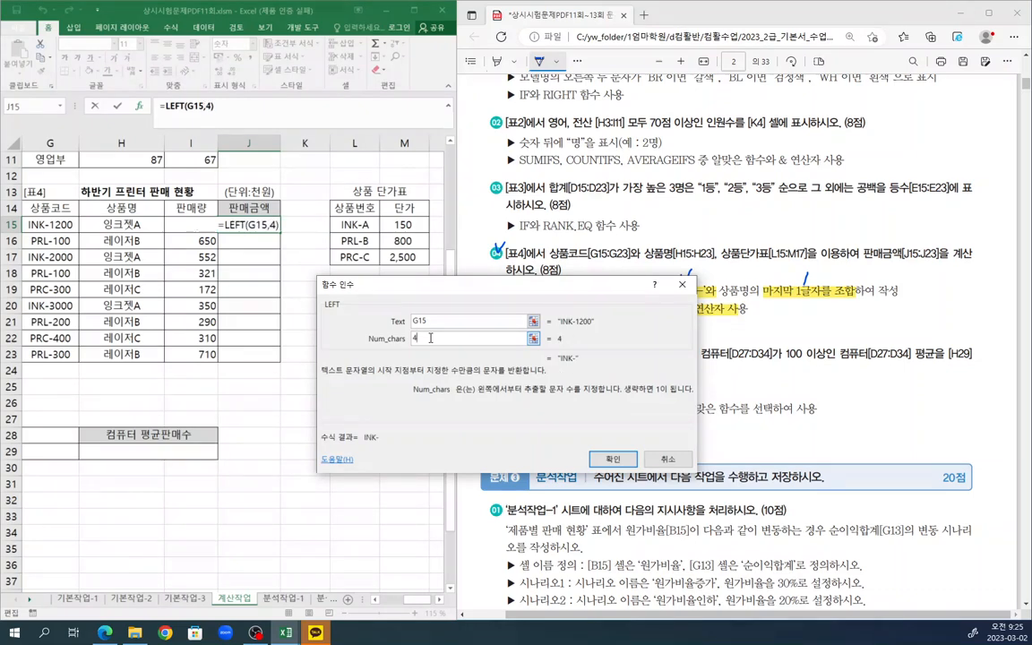
pyautogui.click(614, 457)
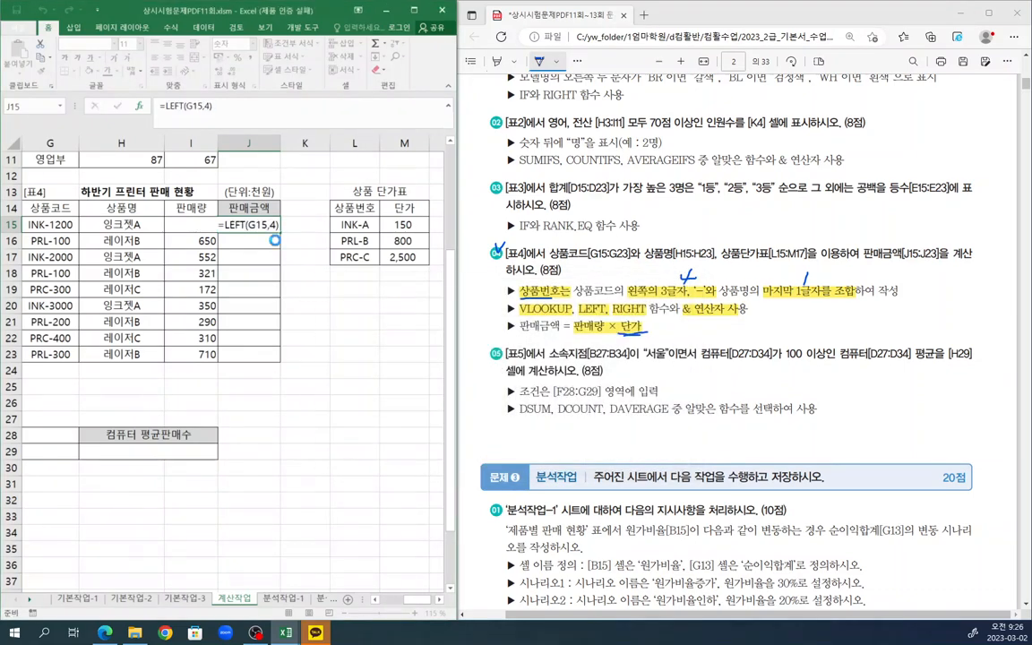
# Extend the J15 formula with & RIGHT(H15,1) to join the last character of 상품명
pyautogui.click(240, 109)
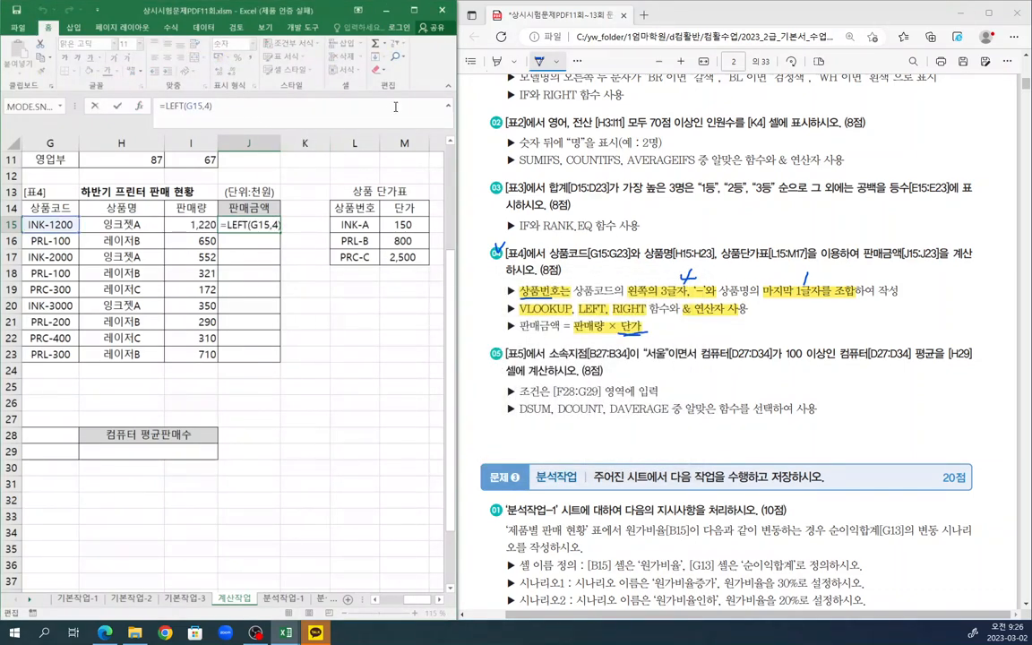
pyautogui.write('&')
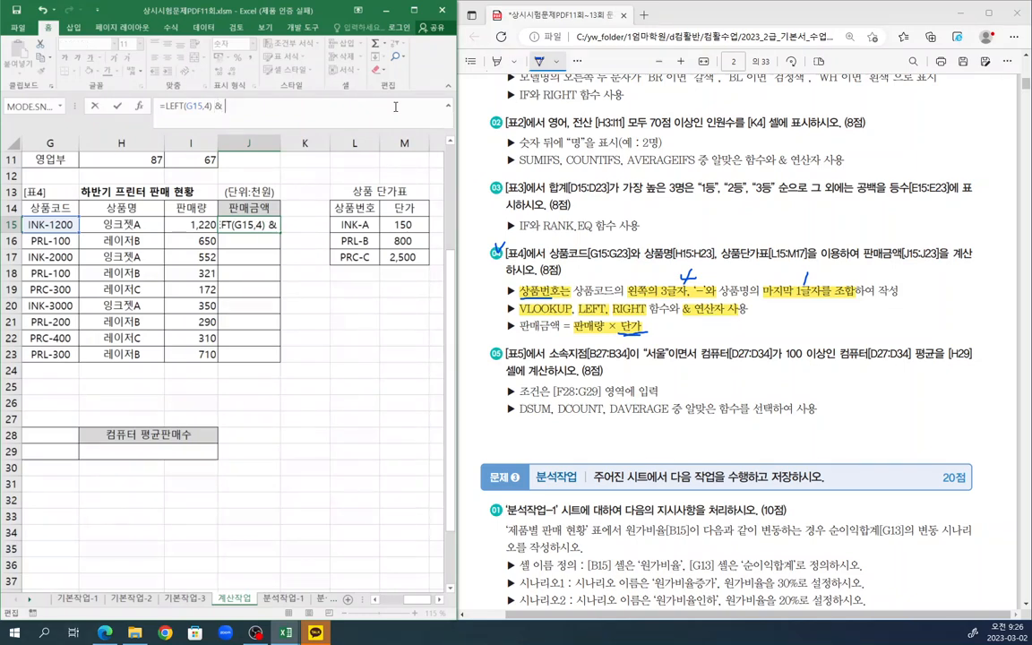
pyautogui.write(' right')
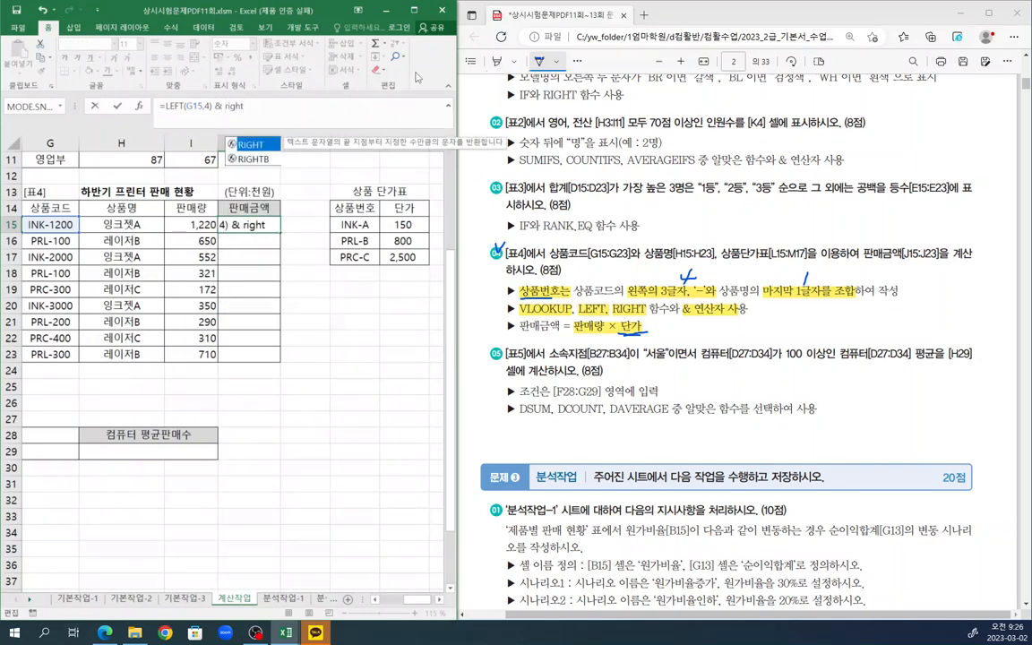
pyautogui.press('Tab')
pyautogui.click(141, 226)
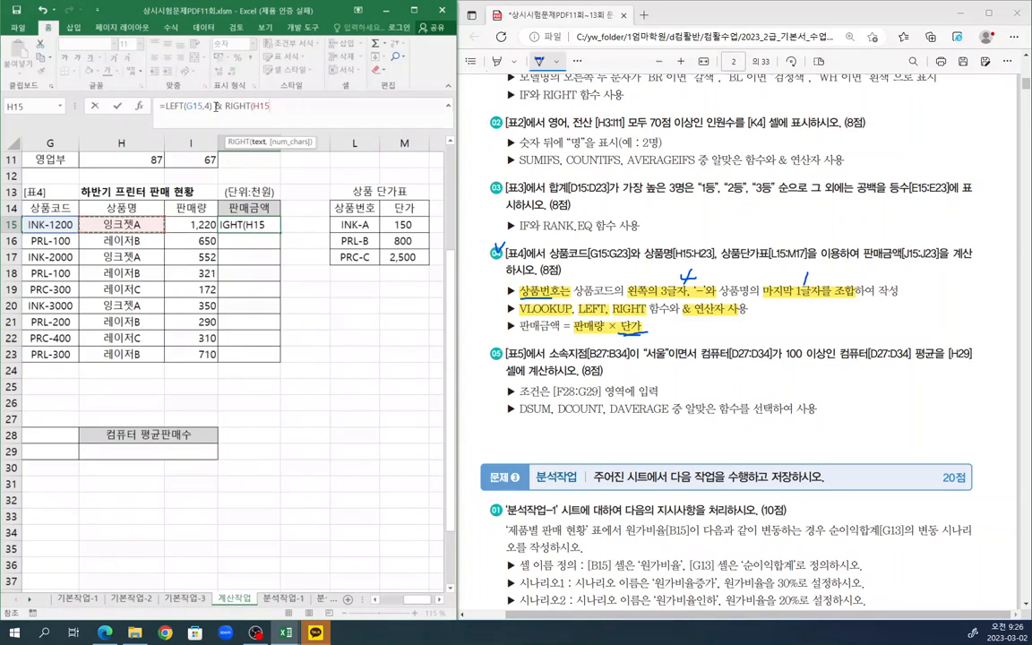
pyautogui.click(139, 106)
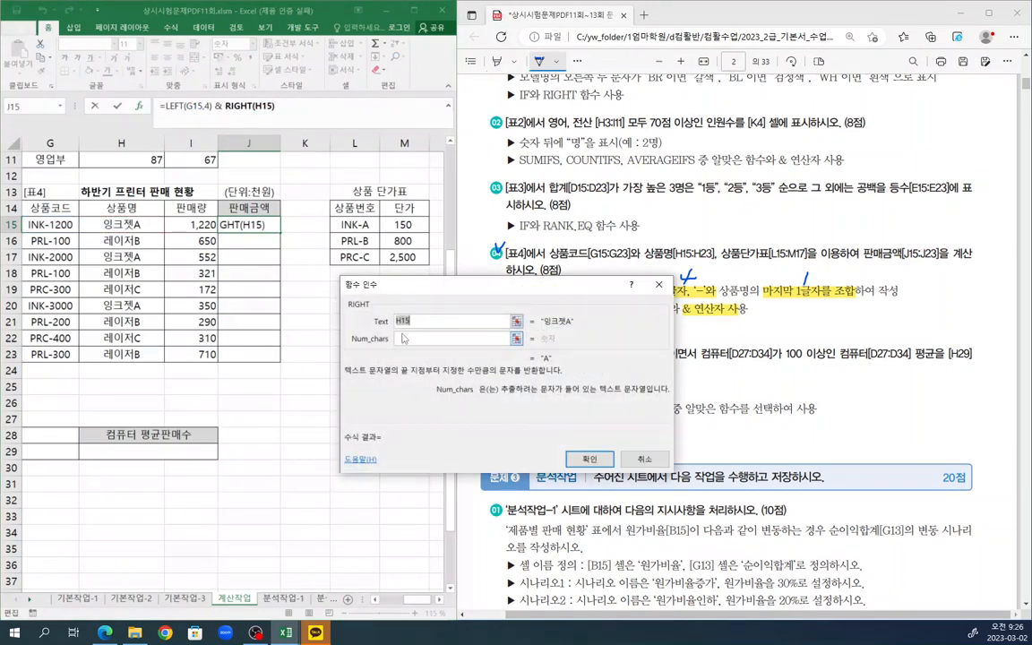
pyautogui.click(403, 338)
pyautogui.write('1')
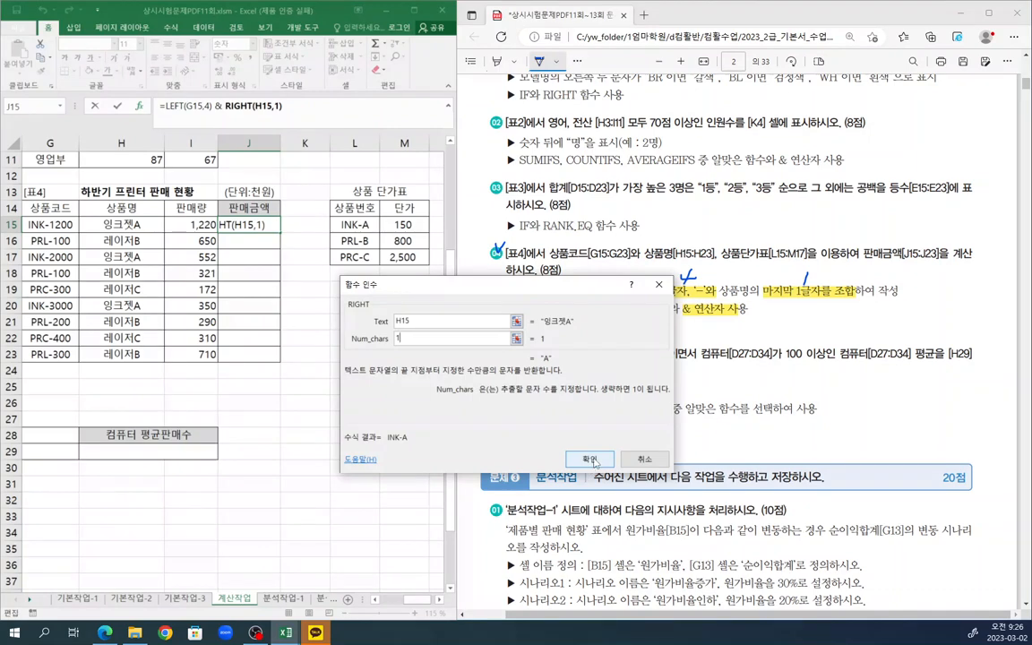
pyautogui.click(592, 460)
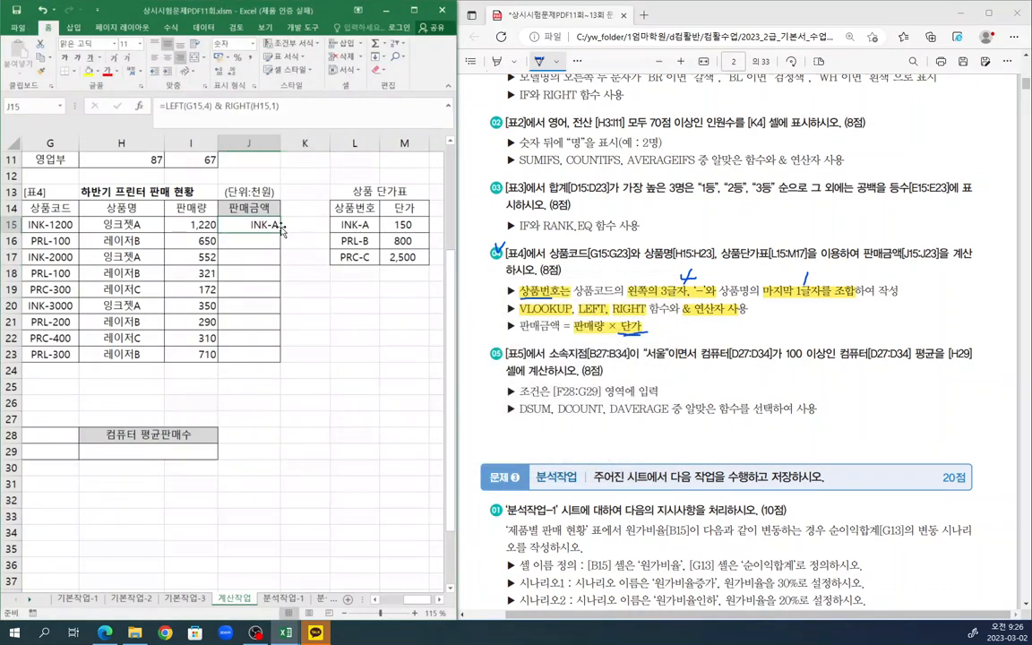
# Wrap the J15 expression in VLOOKUP as the lookup value, with the absolute range $L$15:$M$17 as the table array
pyautogui.click(341, 118)
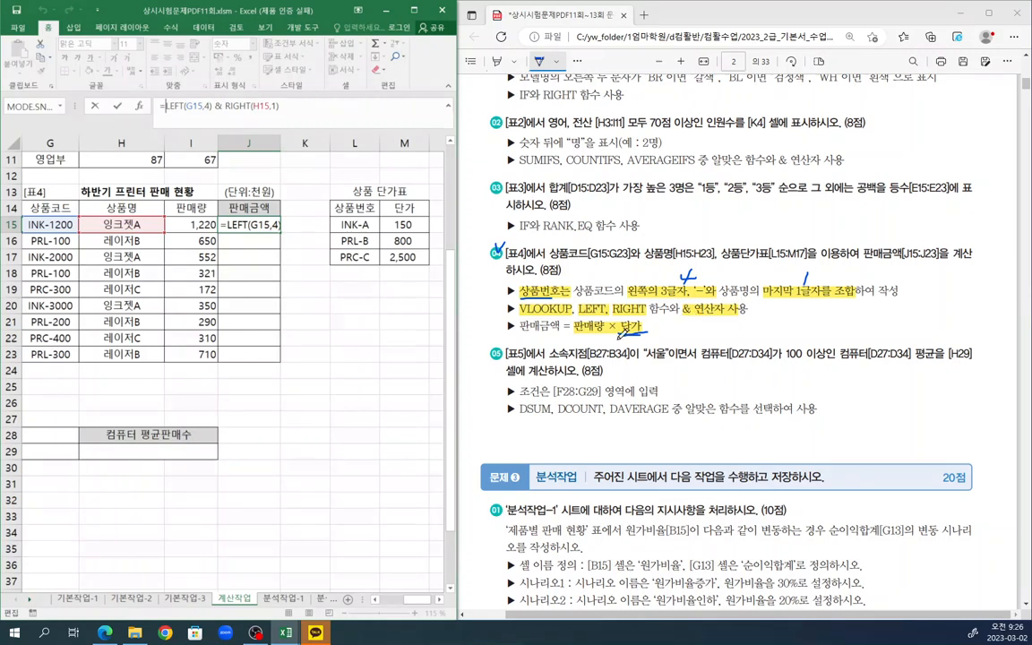
pyautogui.write('vl')
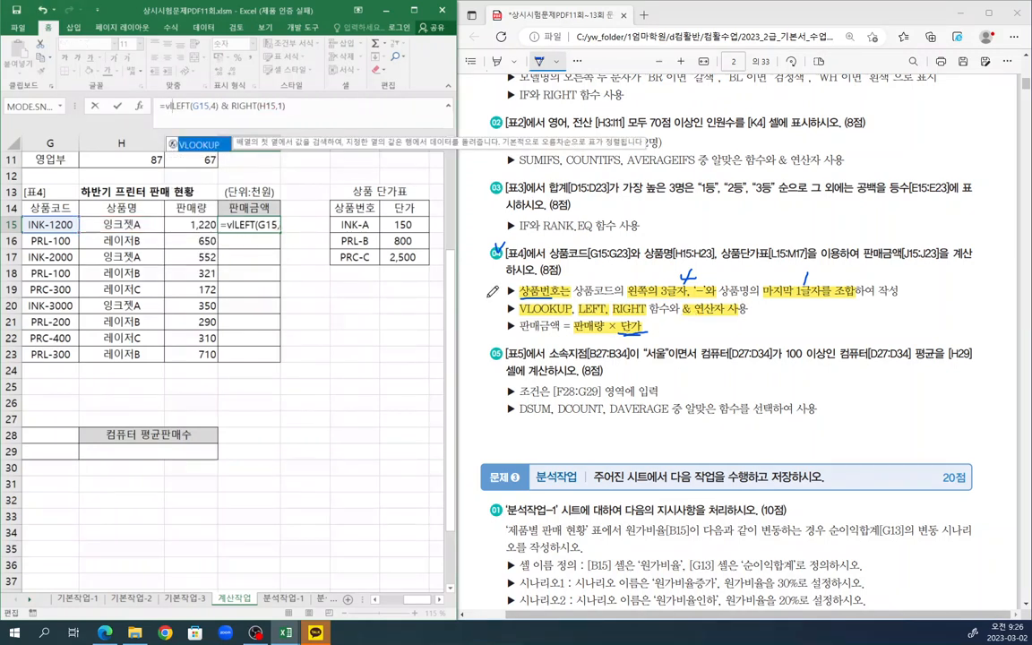
pyautogui.doubleClick(213, 146)
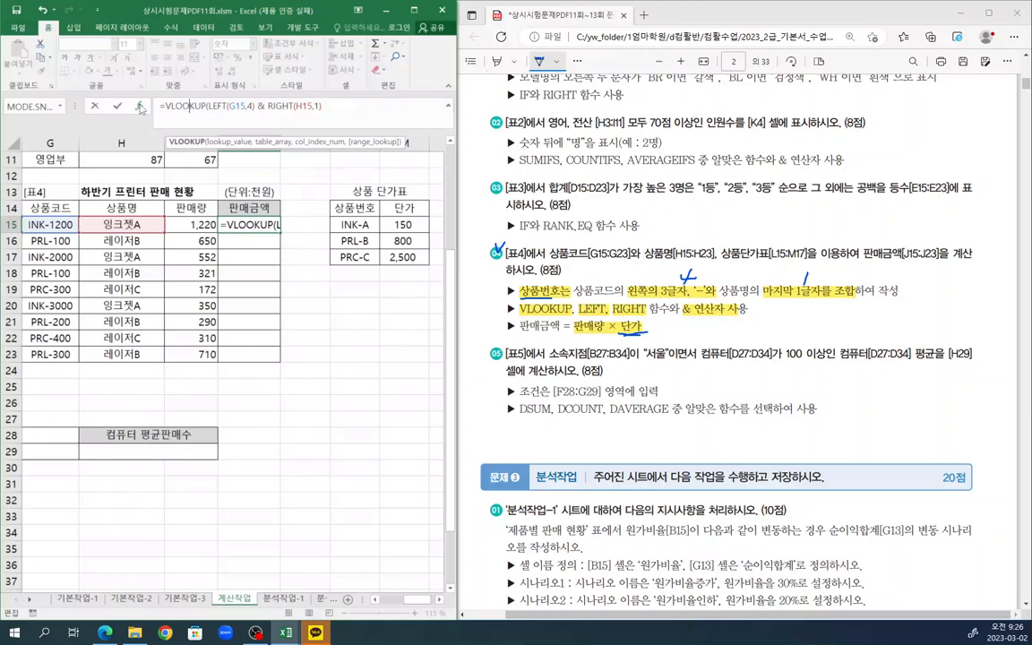
pyautogui.click(139, 105)
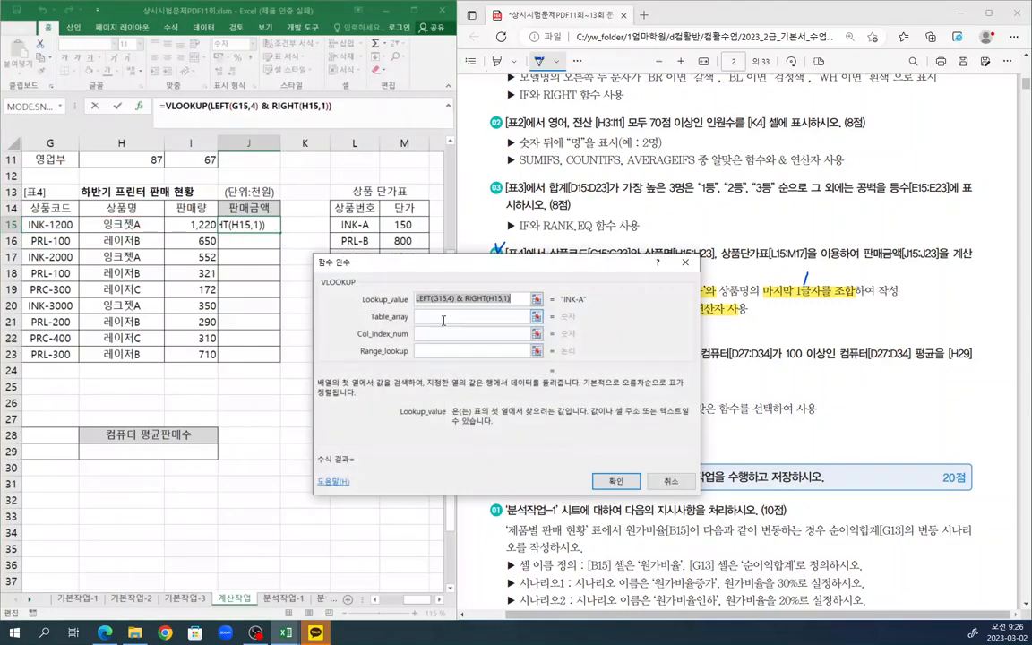
pyautogui.press('Tab')
pyautogui.moveTo(365, 224); pyautogui.dragTo(404, 257)
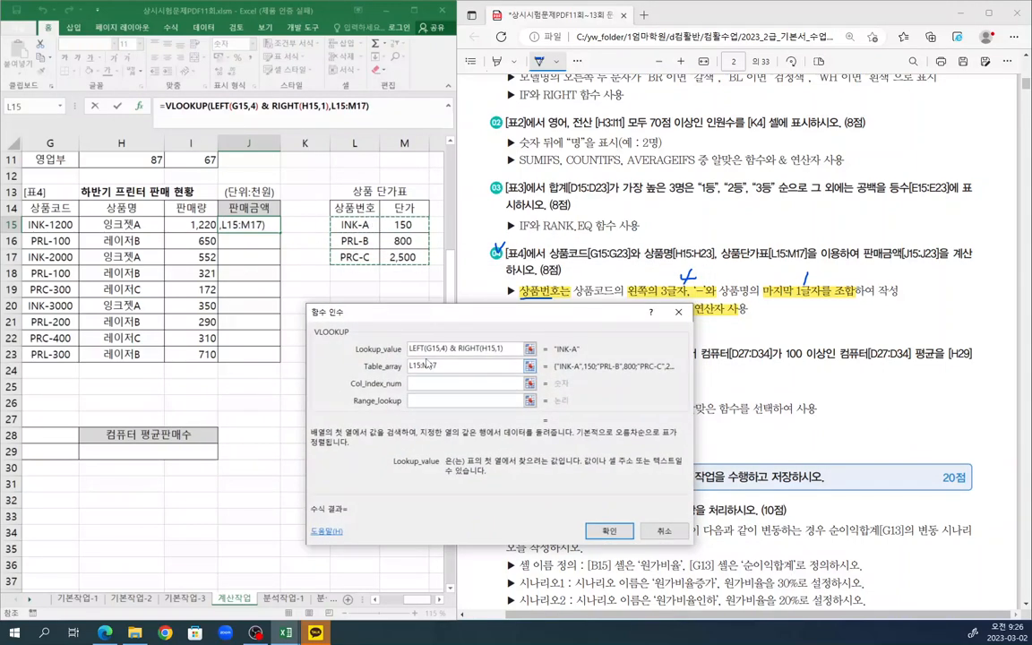
pyautogui.press('F4')
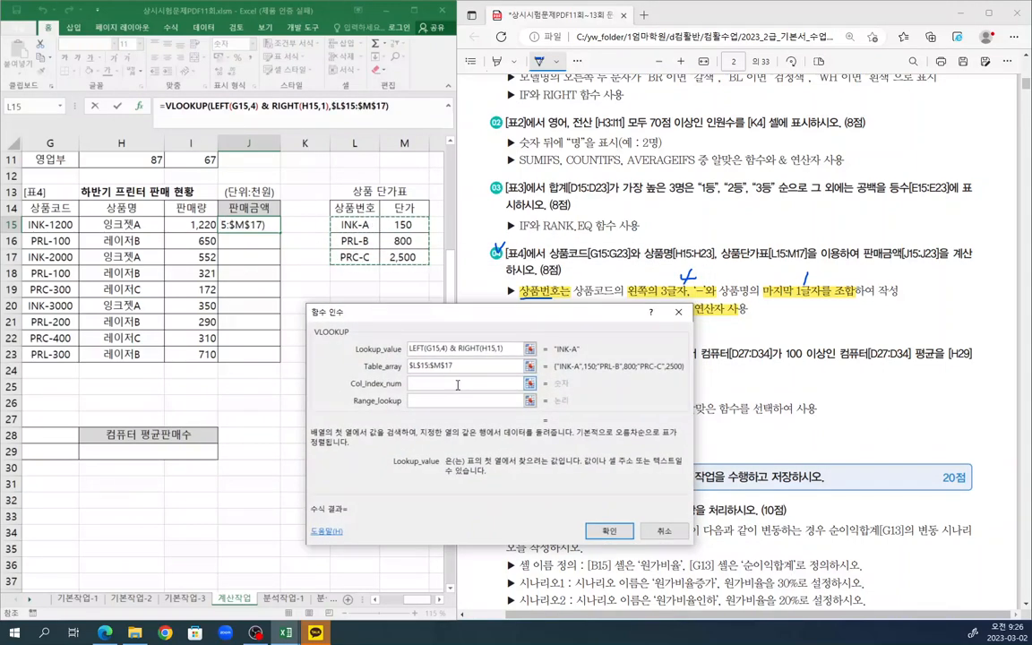
# Complete the VLOOKUP in J15 with column index 2 and range lookup 0
pyautogui.click(477, 382)
pyautogui.write('2')
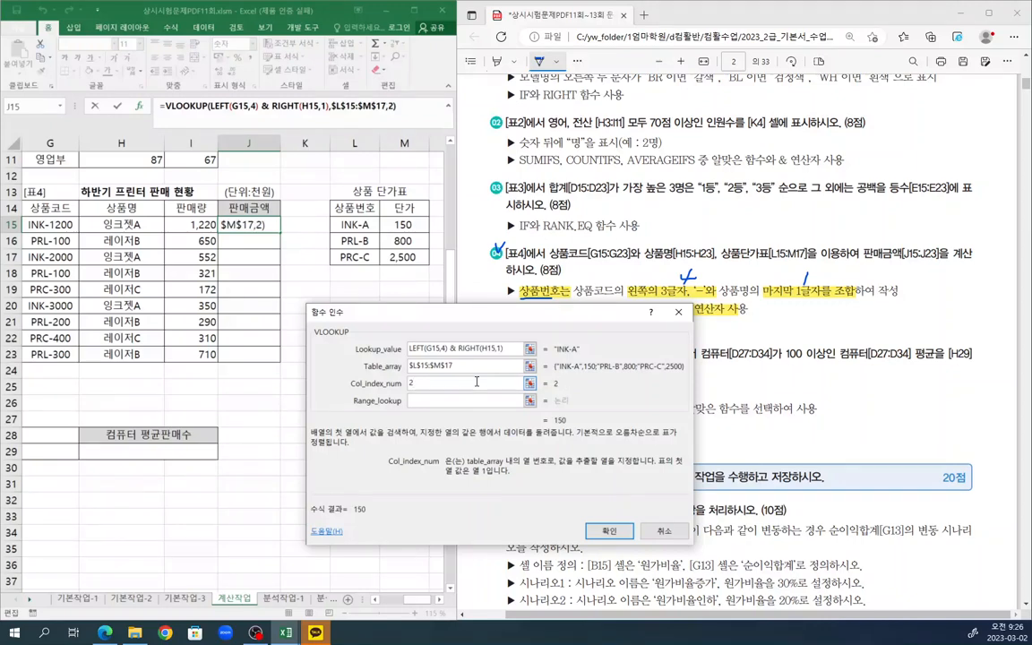
pyautogui.click(503, 399)
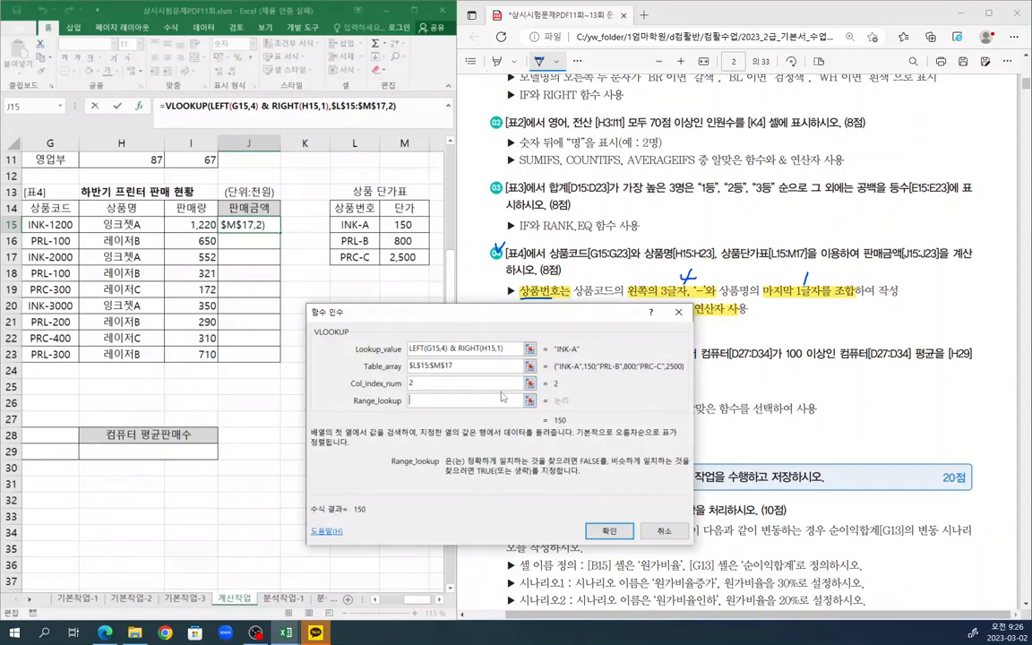
pyautogui.write('0')
pyautogui.click(425, 367)
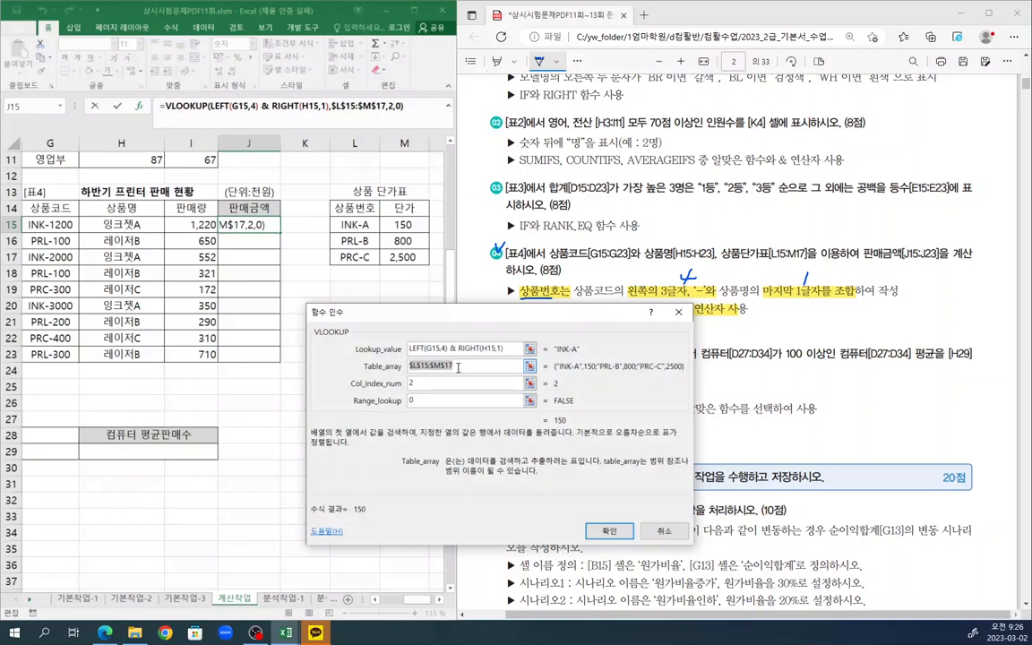
pyautogui.click(448, 384)
pyautogui.click(441, 405)
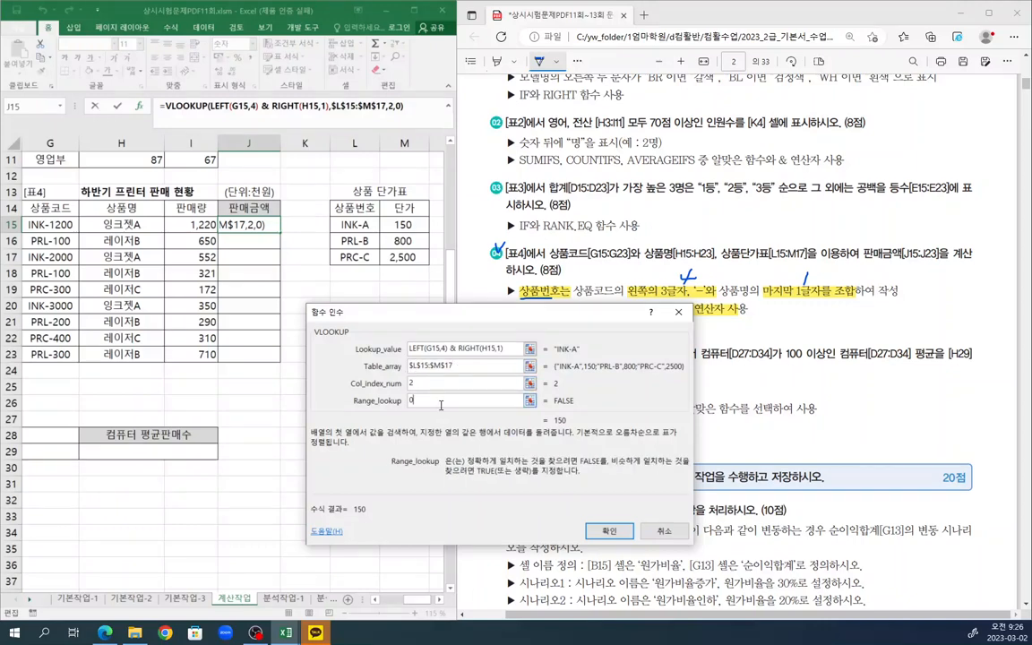
pyautogui.click(608, 531)
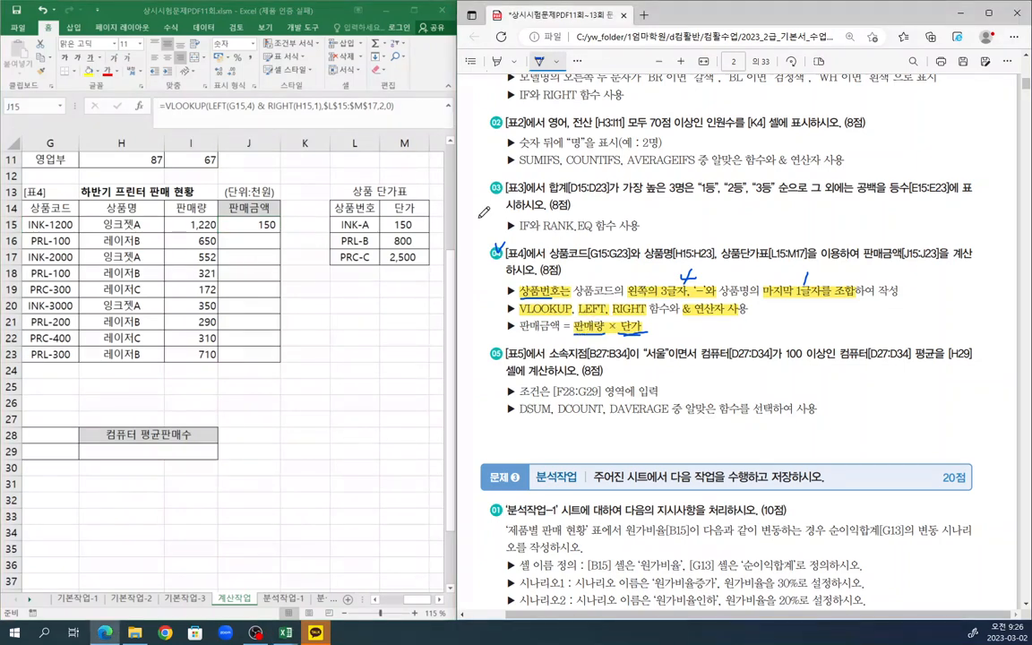
# Insert I15* before VLOOKUP in the J15 formula to multiply 판매량 by the looked-up 단가
pyautogui.click(165, 104)
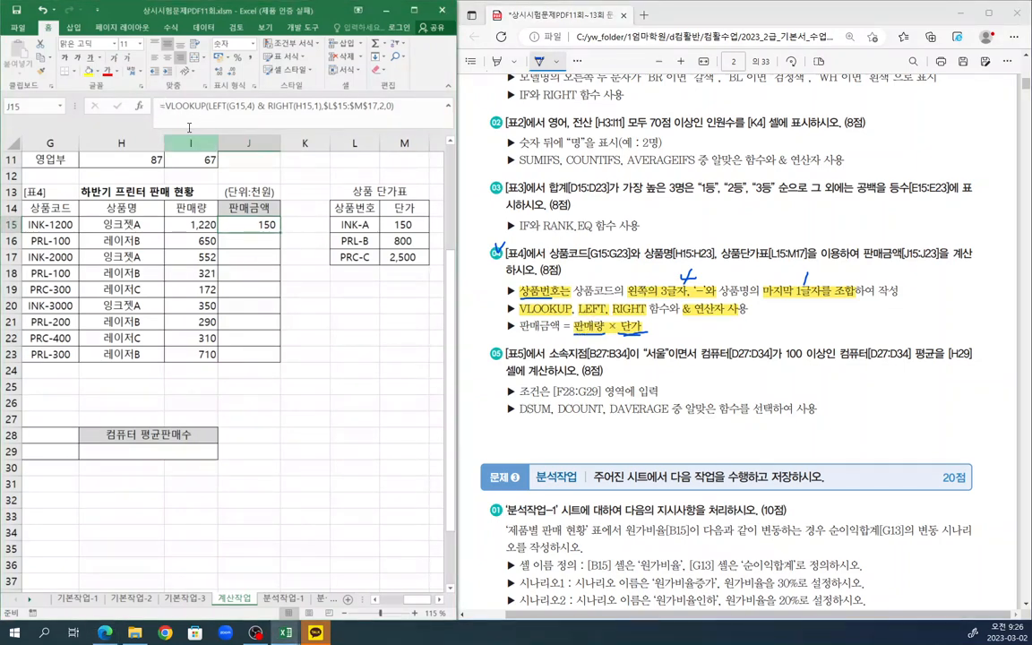
pyautogui.click(167, 106)
pyautogui.click(182, 220)
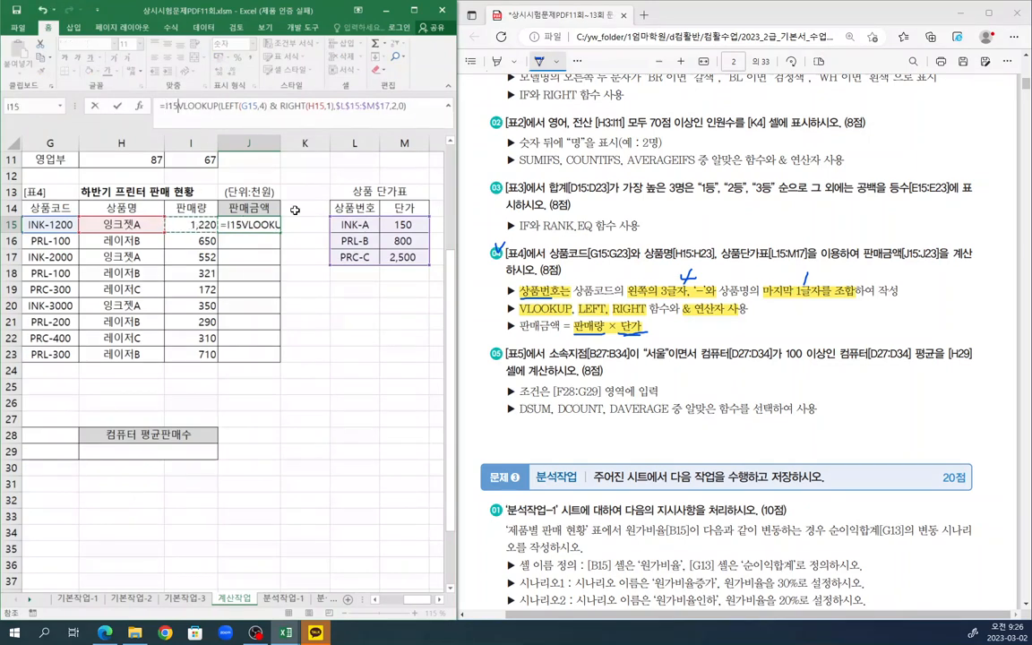
pyautogui.write('*')
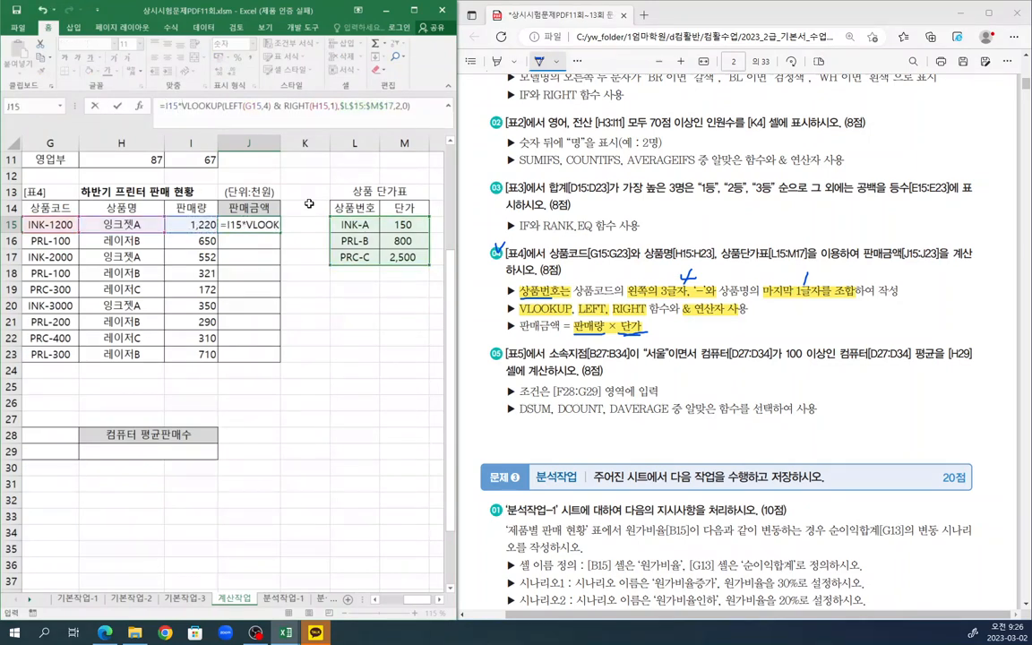
pyautogui.press('Return')
# Fill the 판매금액 formula from J15 down to J23
pyautogui.click(259, 223)
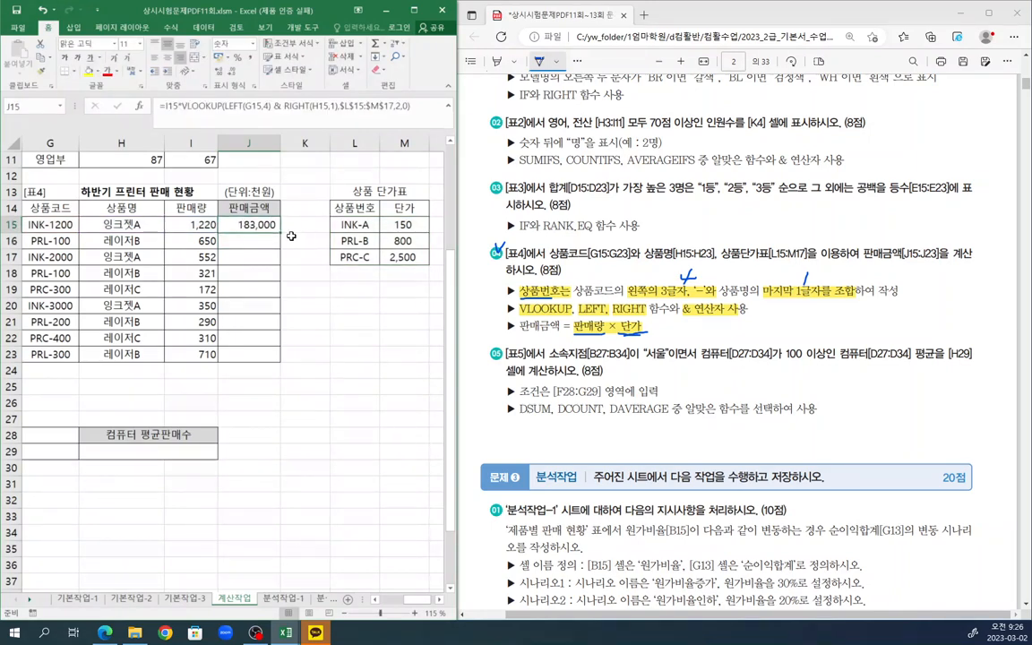
pyautogui.moveTo(280, 231); pyautogui.dragTo(280, 359)
pyautogui.click(387, 345)
# Check the J15 formula against question 04 in the PDF, underlining its 상품번호 rule and function names with the pen
pyautogui.click(242, 221)
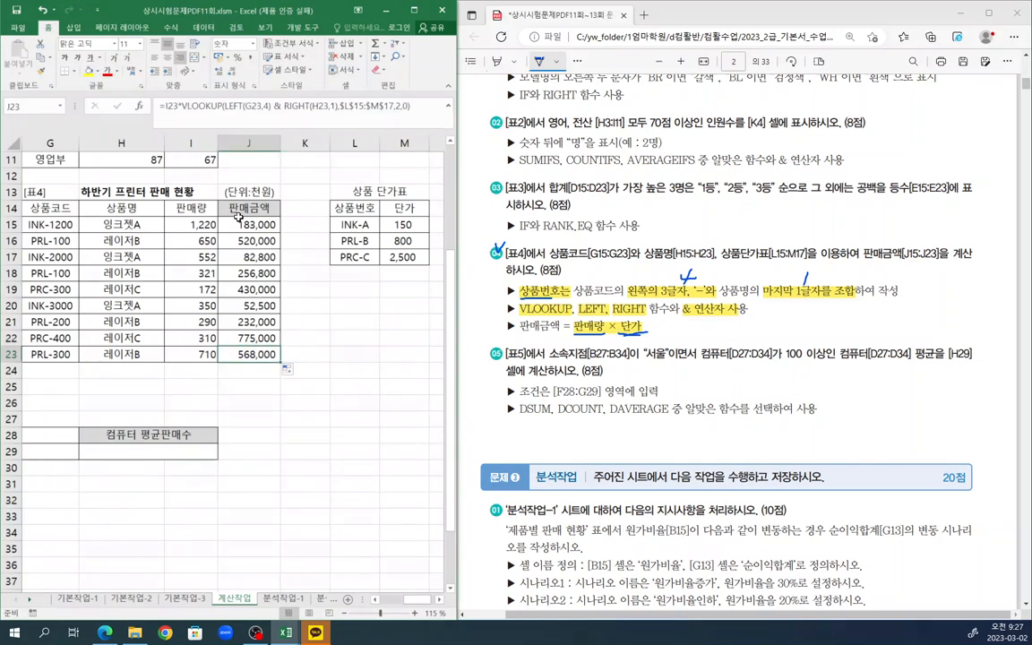
pyautogui.click(237, 214)
pyautogui.click(239, 223)
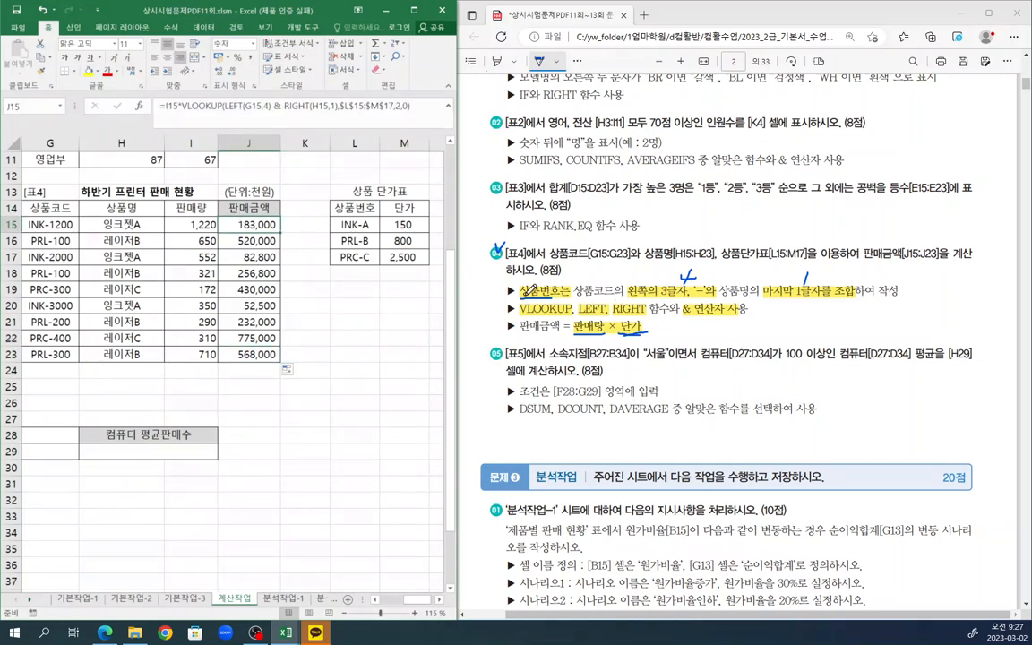
pyautogui.click(527, 292)
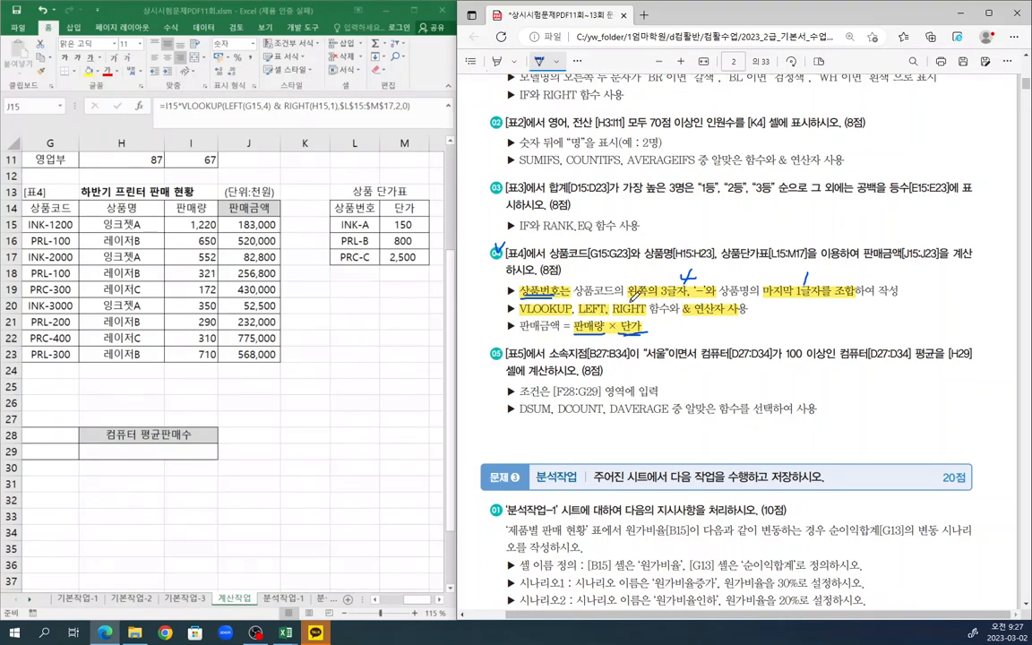
pyautogui.moveTo(630, 295); pyautogui.dragTo(809, 297)
pyautogui.moveTo(520, 315); pyautogui.dragTo(646, 315)
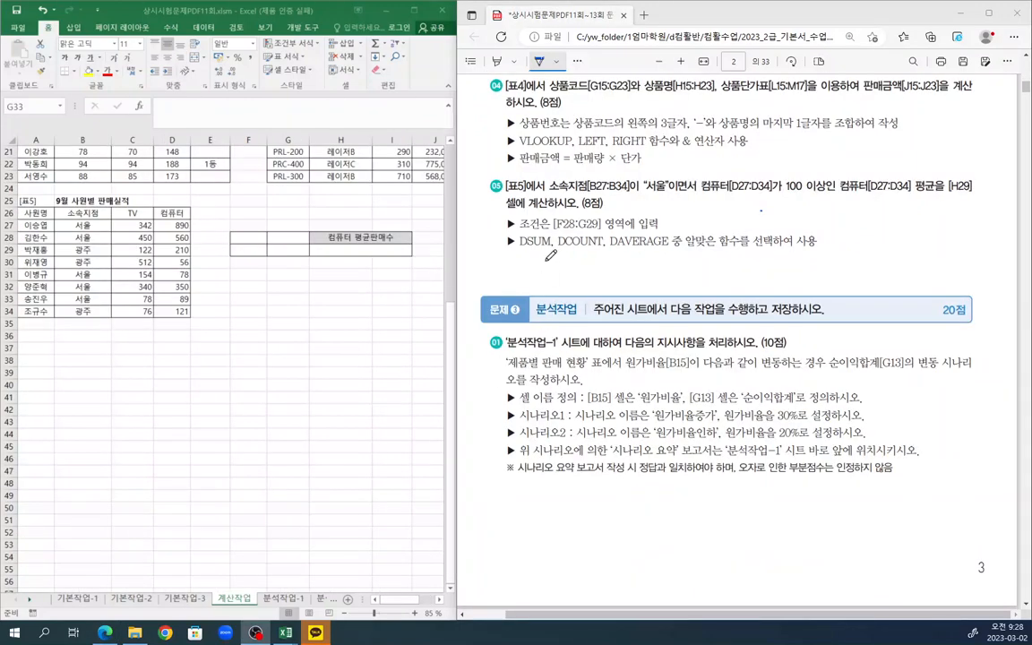
# Tick question 05 in the PDF with the pen and underline its 서울 and 100 이상 conditions, the 컴퓨터 평균 target and [F28:G29]
pyautogui.moveTo(493, 177); pyautogui.dragTo(504, 173)
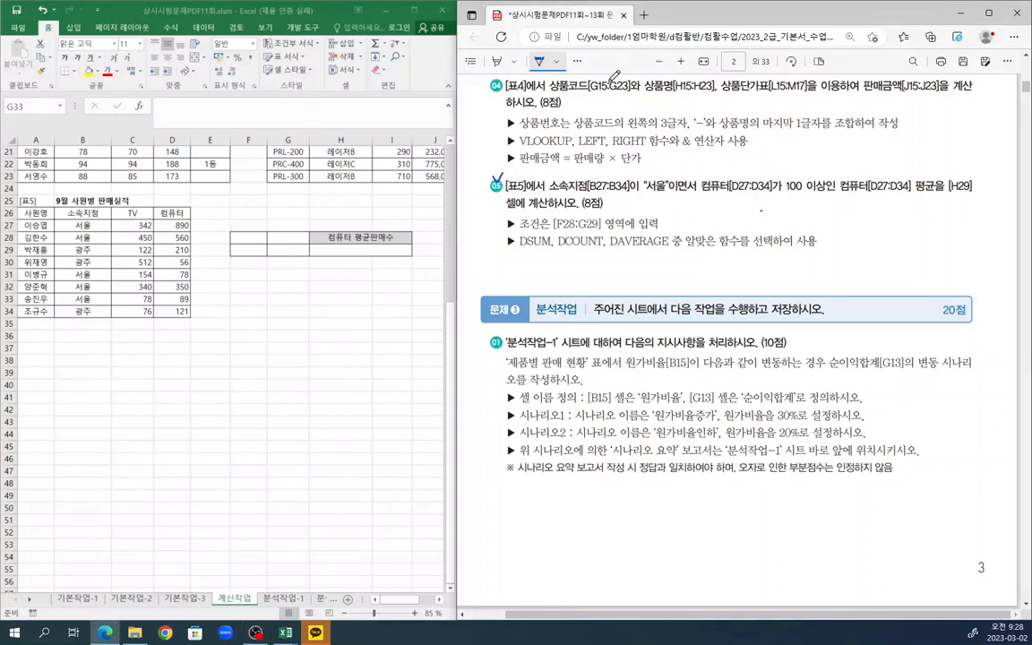
pyautogui.moveTo(551, 191); pyautogui.dragTo(939, 191)
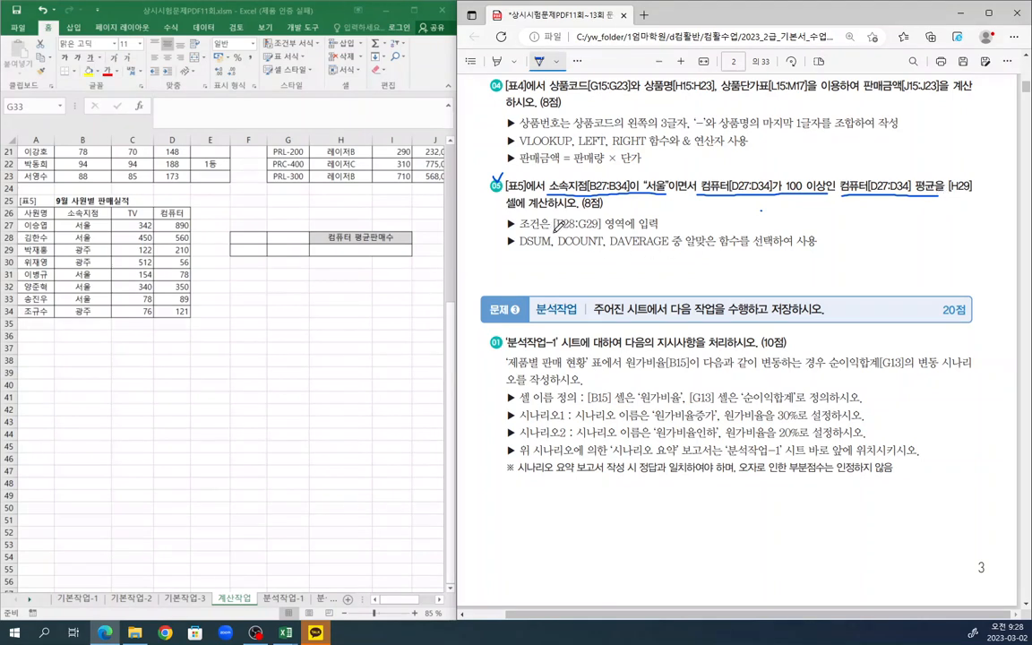
pyautogui.moveTo(555, 230); pyautogui.dragTo(602, 231)
# Highlight the 컴퓨터 평균 target, DAVERAGE, the 소속지점 and 컴퓨터 conditions, and [F28:G29] in question 05
pyautogui.click(496, 62)
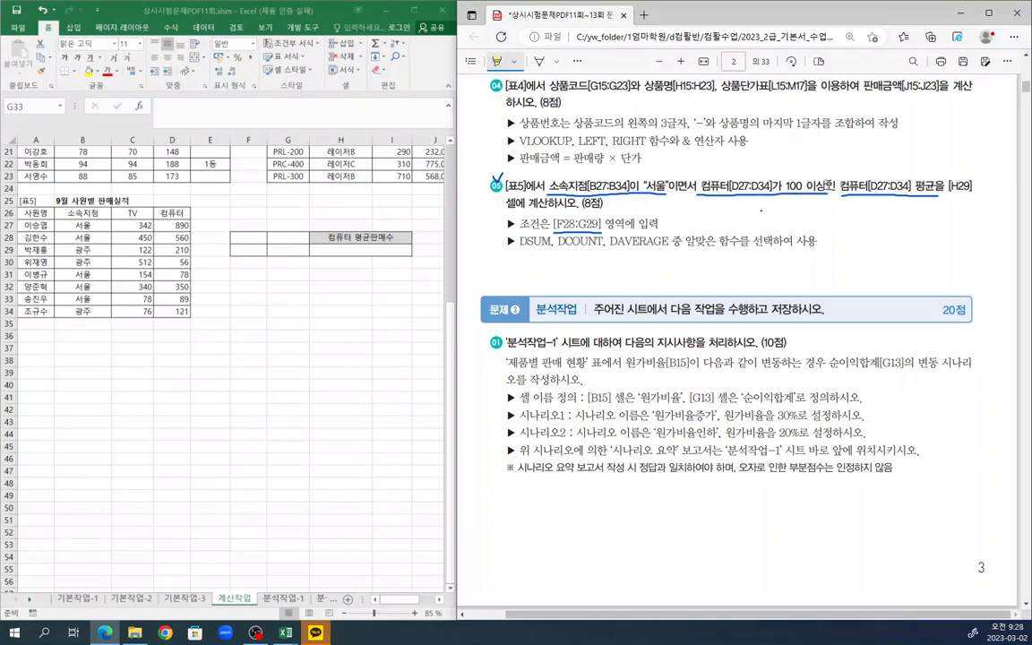
pyautogui.moveTo(837, 185); pyautogui.dragTo(943, 188)
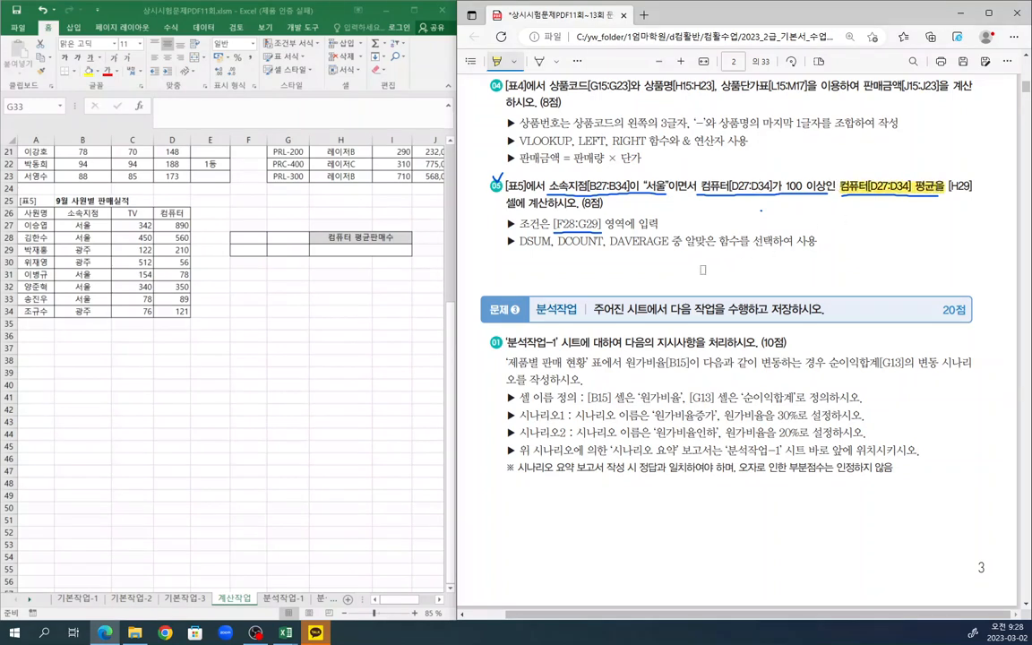
pyautogui.moveTo(611, 242); pyautogui.dragTo(676, 242)
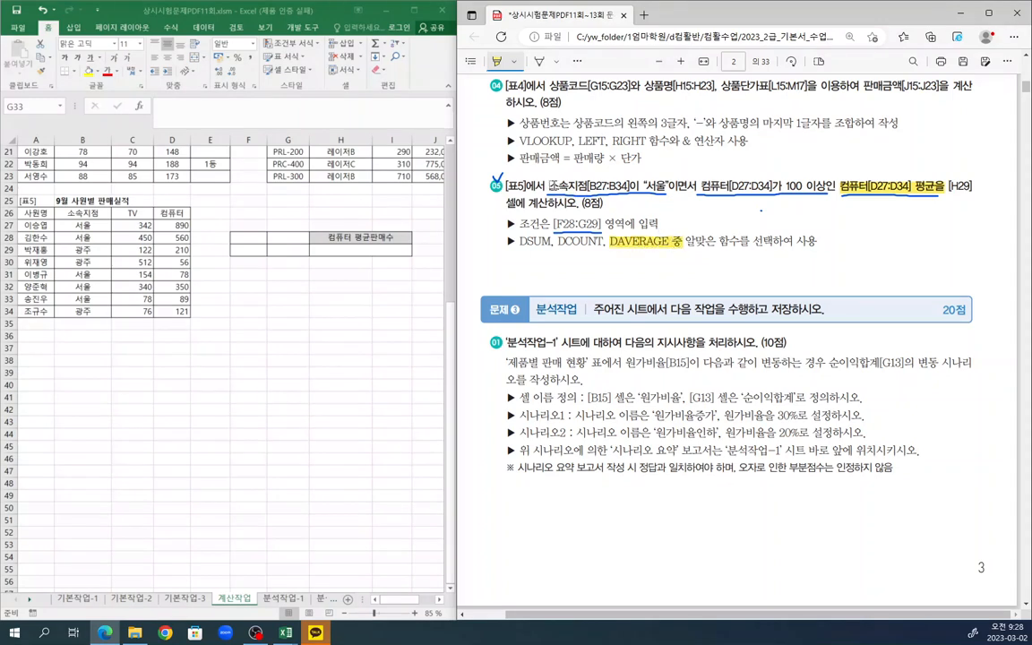
pyautogui.moveTo(548, 186); pyautogui.dragTo(817, 186)
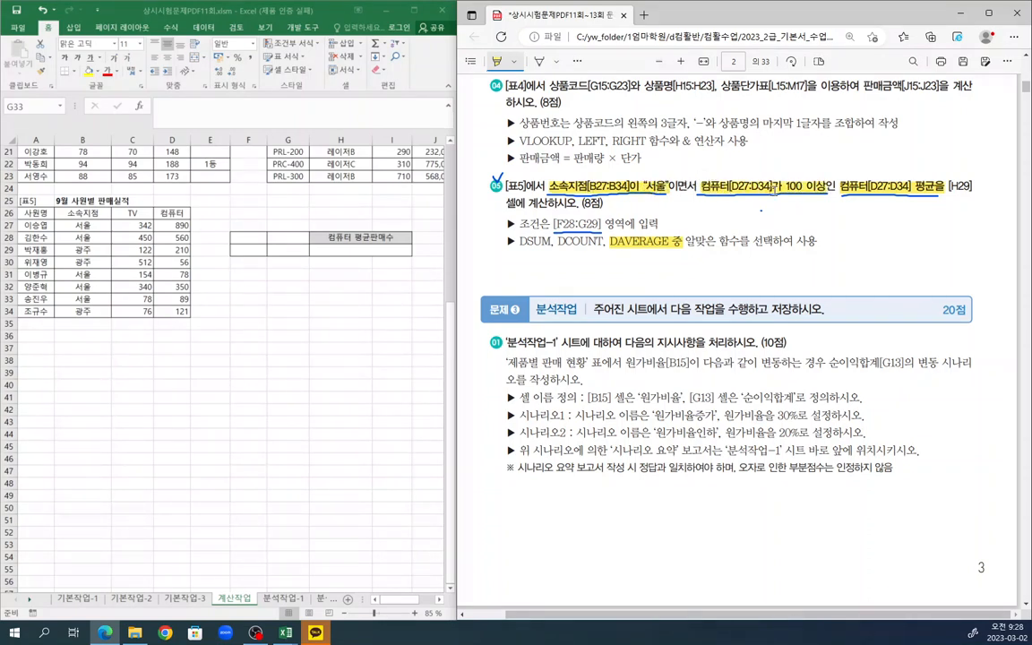
pyautogui.moveTo(553, 224); pyautogui.dragTo(601, 223)
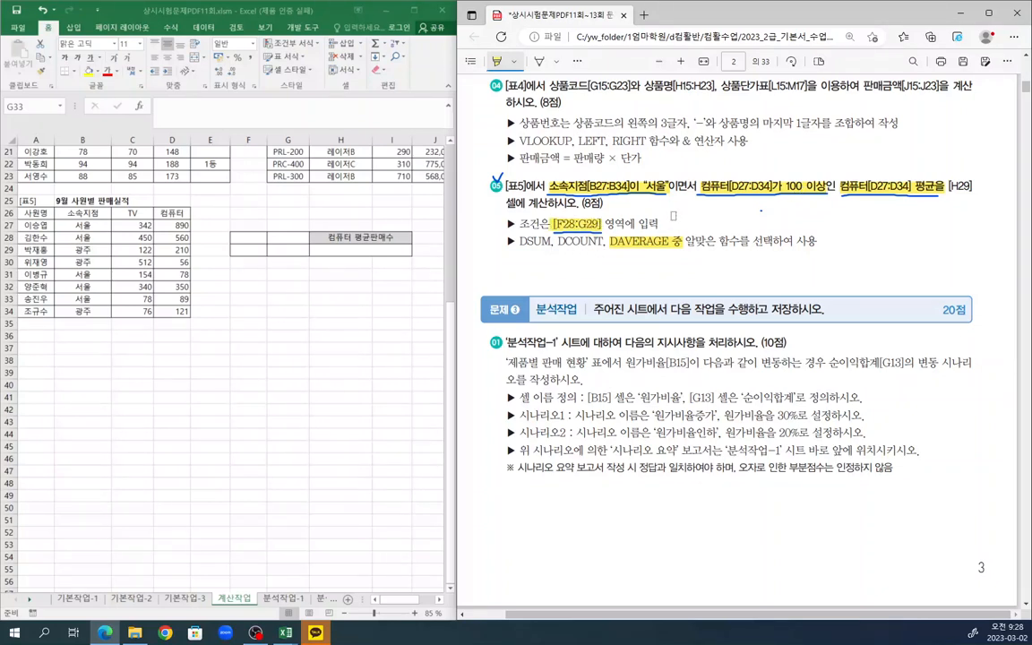
# Copy the 표5 headers 소속지점 and 컴퓨터 to F28:G28 as the criteria headings
pyautogui.click(85, 213)
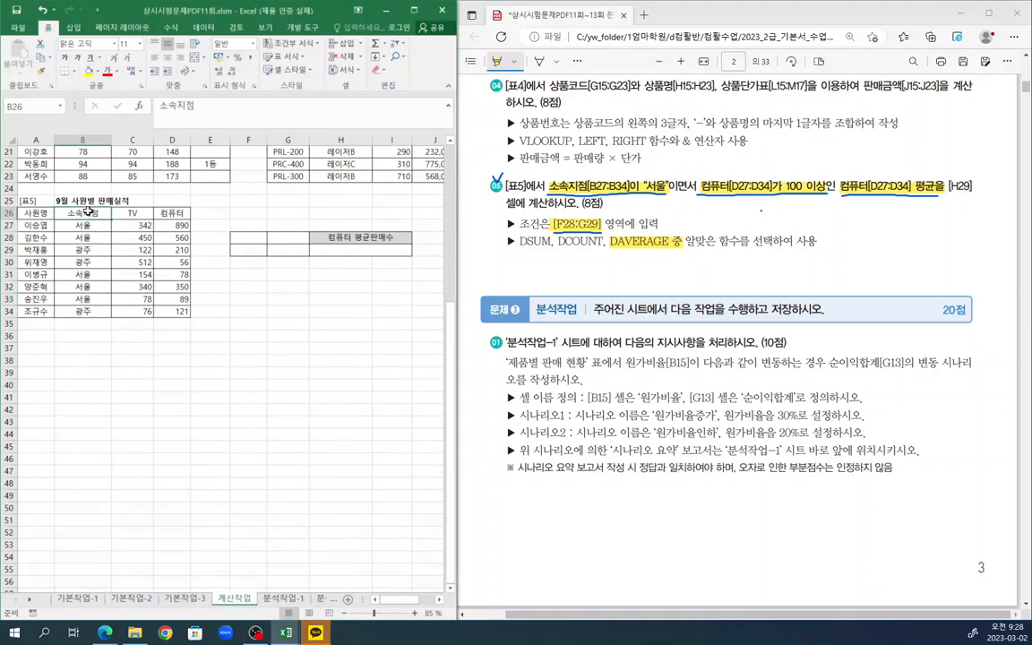
pyautogui.keyDown('ctrl'); pyautogui.click(173, 211); pyautogui.keyUp('ctrl')
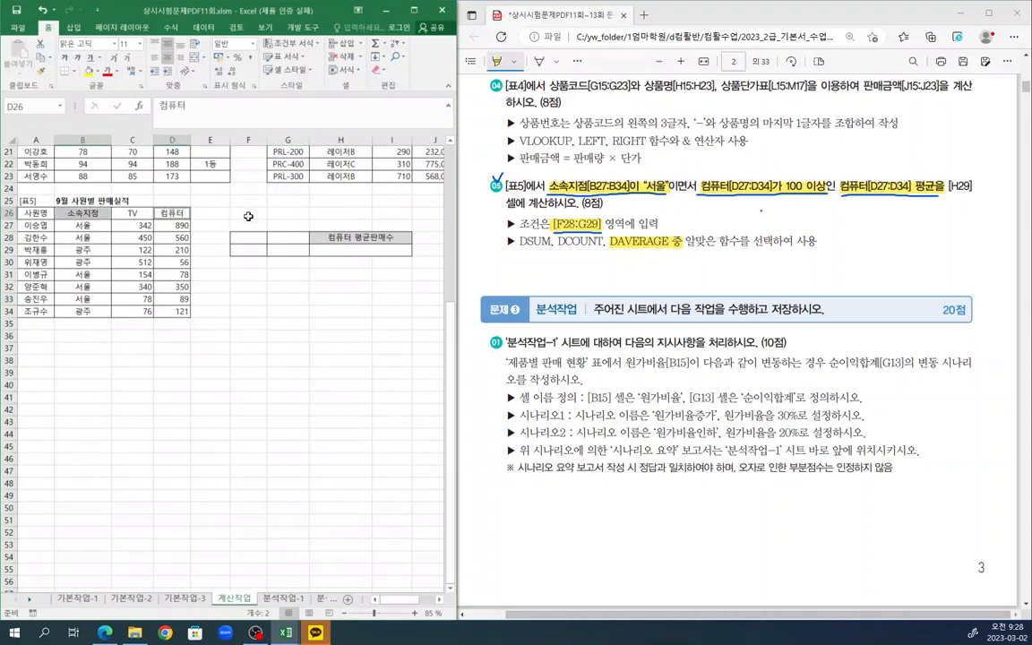
pyautogui.hotkey('ctrl', 'c')
pyautogui.click(242, 238)
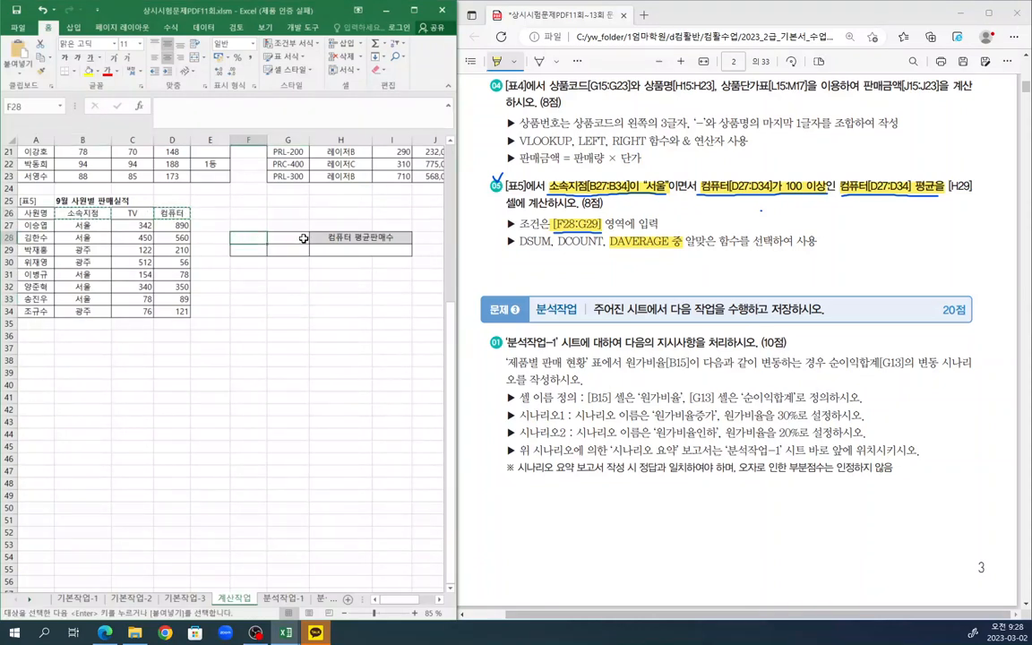
pyautogui.hotkey('ctrl', 'v')
# Fill in the criteria row by copying 서울 from B27 to F29 and entering >=100 in G29
pyautogui.click(255, 250)
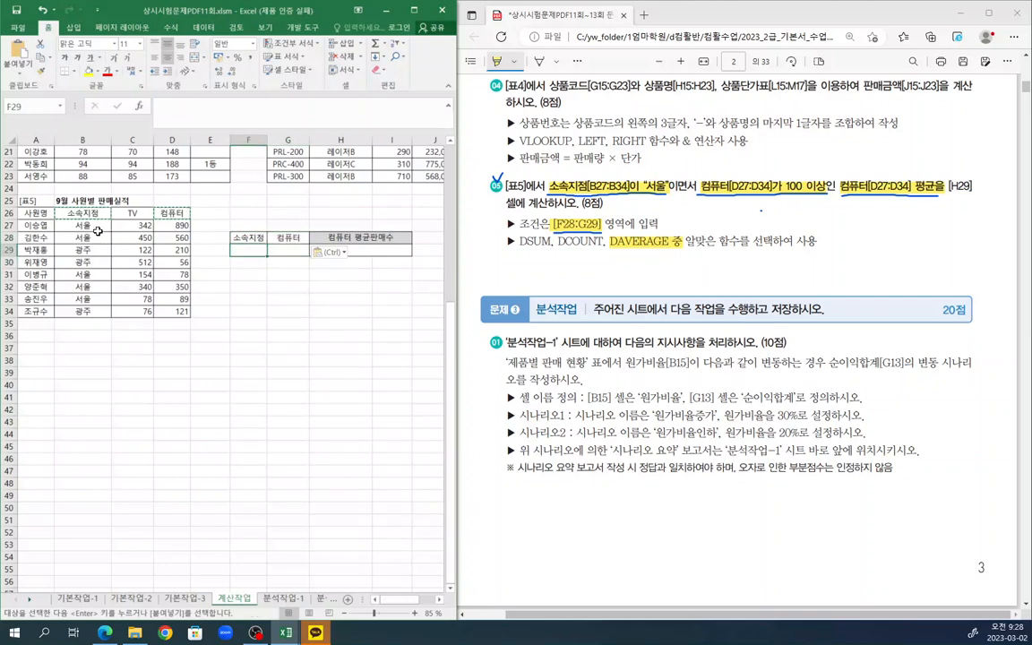
pyautogui.click(96, 228)
pyautogui.hotkey('ctrl', 'c')
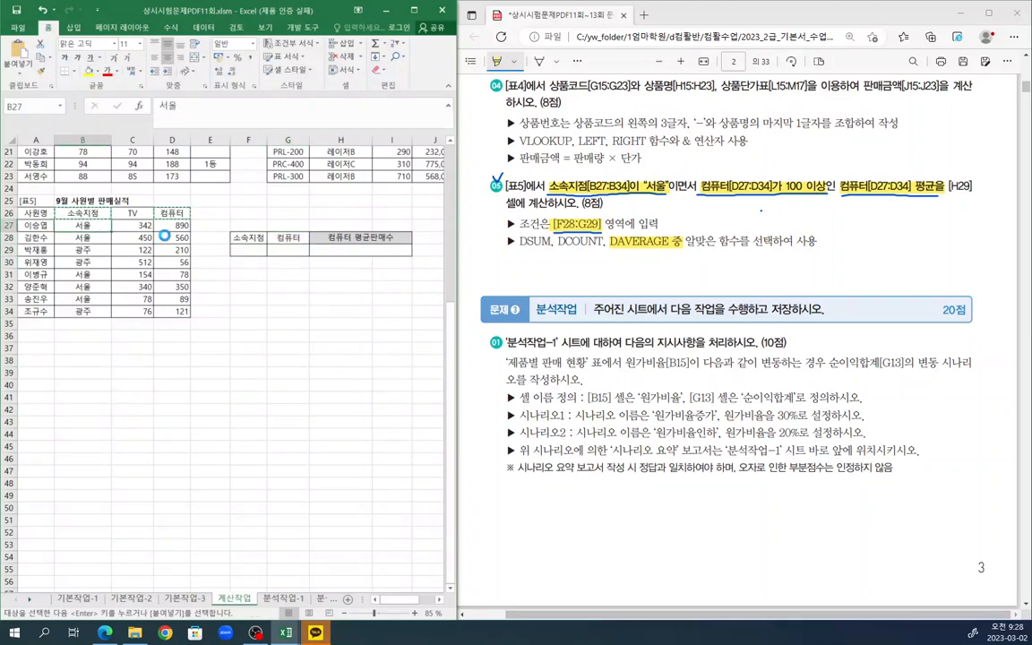
pyautogui.click(259, 249)
pyautogui.hotkey('ctrl', 'v')
pyautogui.press('Right')
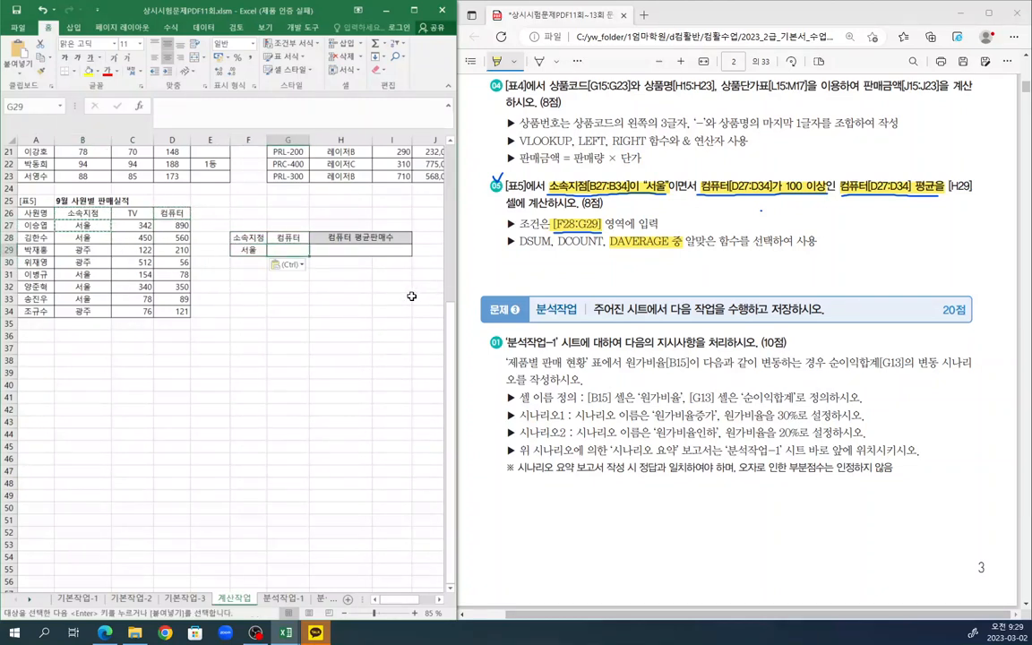
pyautogui.write('>=')
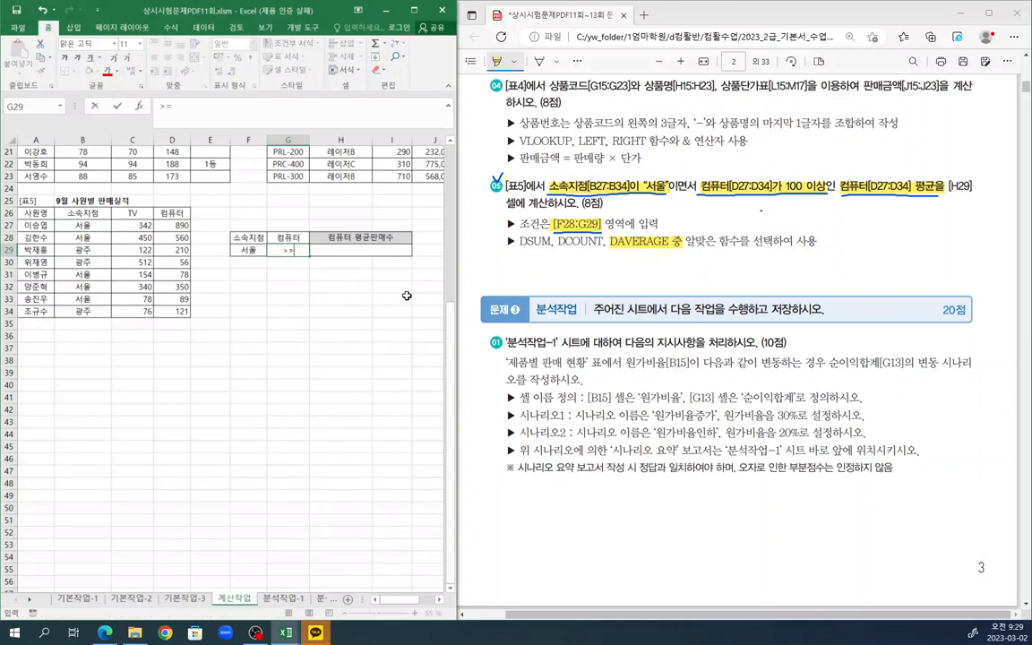
pyautogui.write('100')
pyautogui.press('Return')
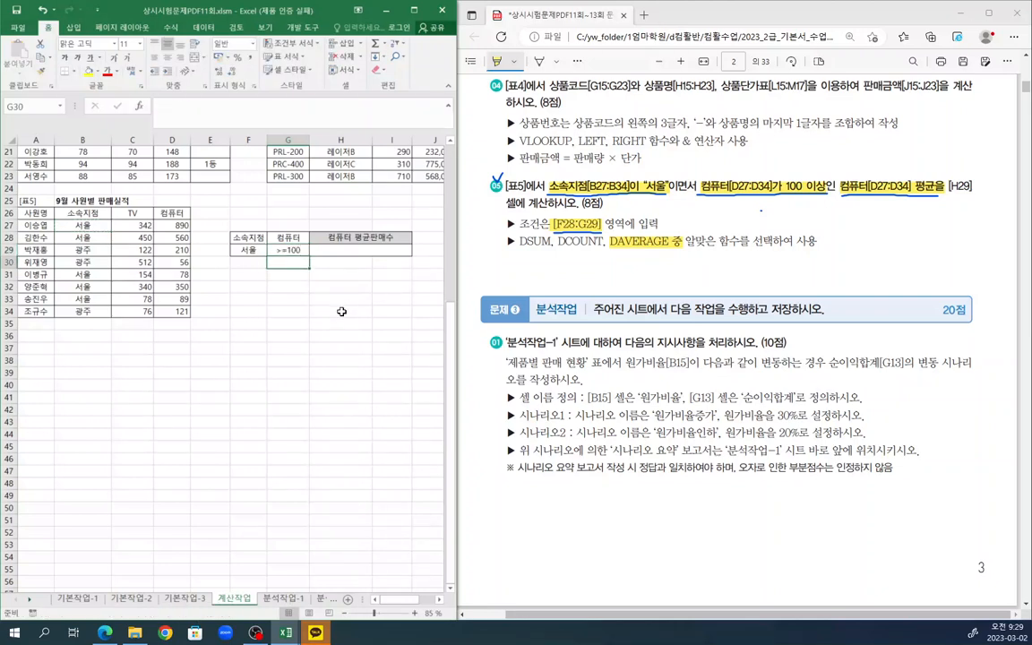
# Start a DAVERAGE formula in 컴퓨터 평균판매수 cell H29 and open its function arguments
pyautogui.press('Up')
pyautogui.press('Right')
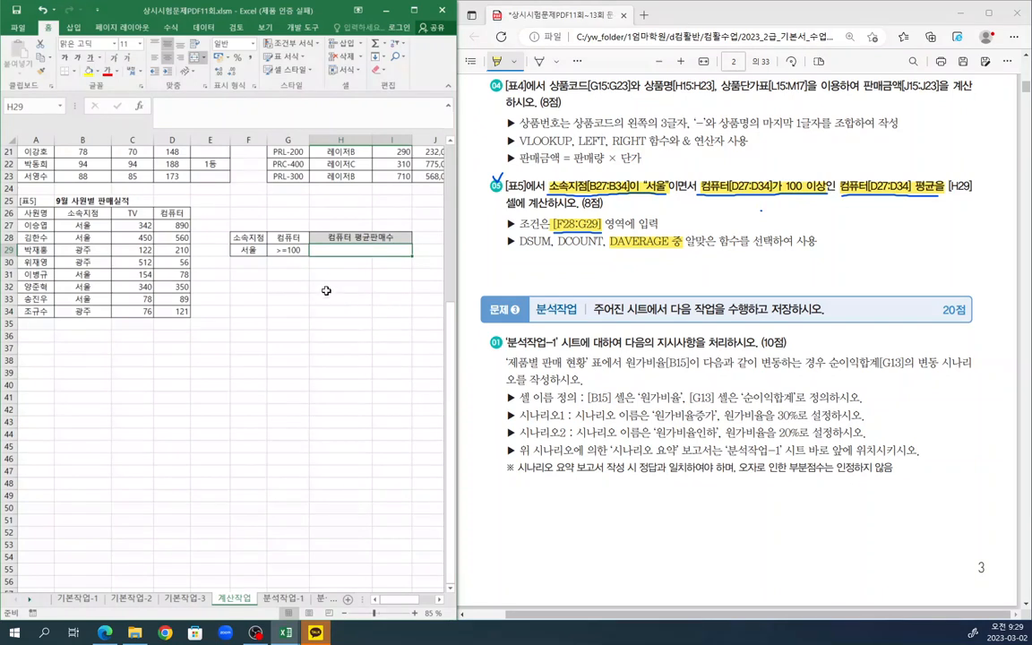
pyautogui.write('=da')
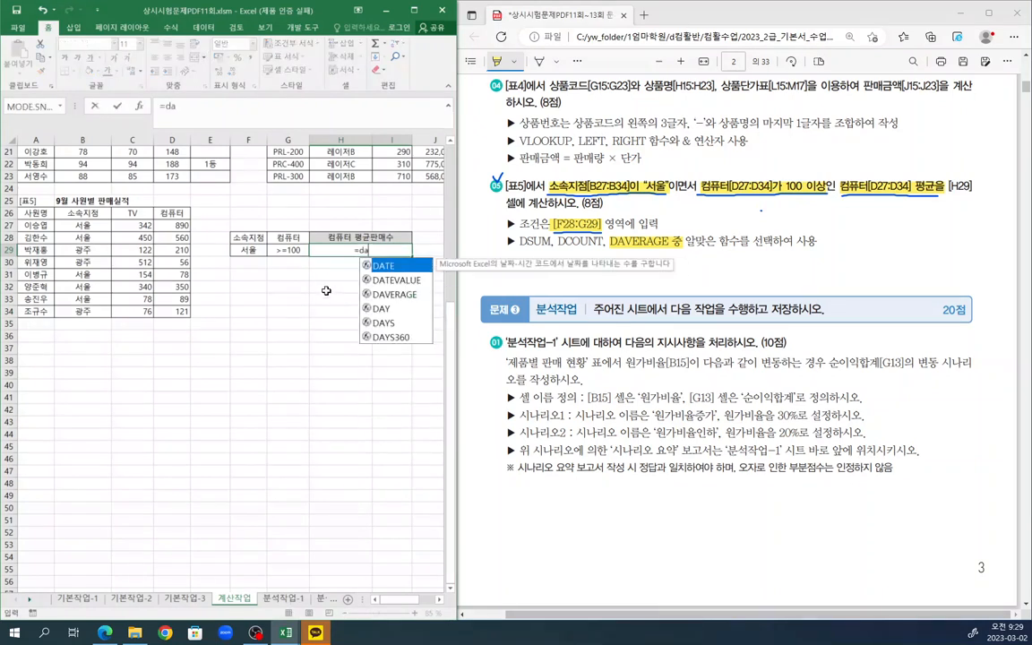
pyautogui.doubleClick(407, 296)
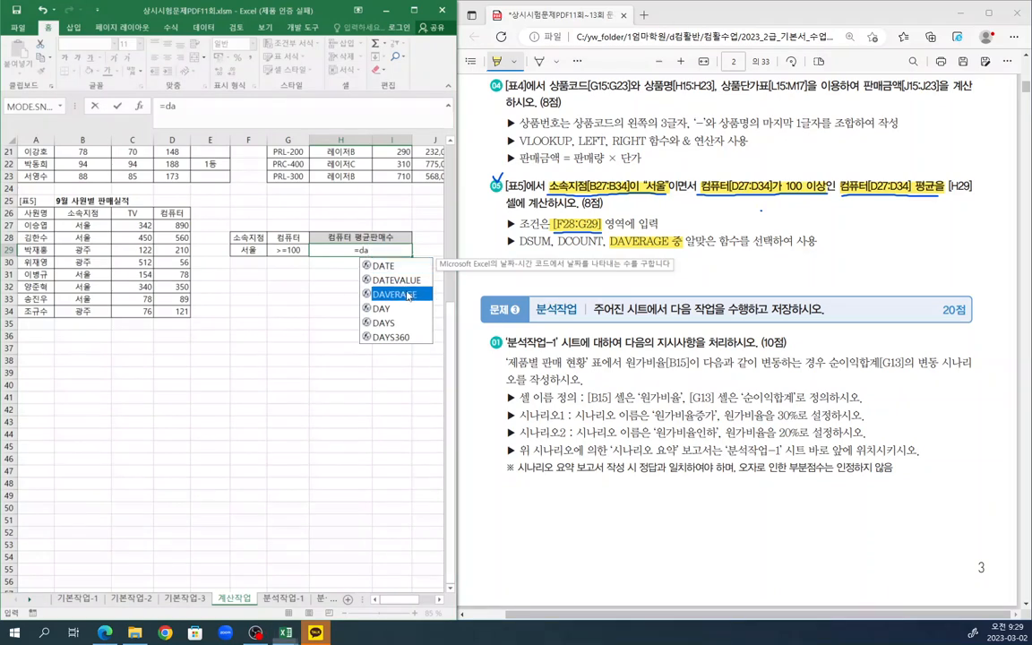
pyautogui.click(140, 105)
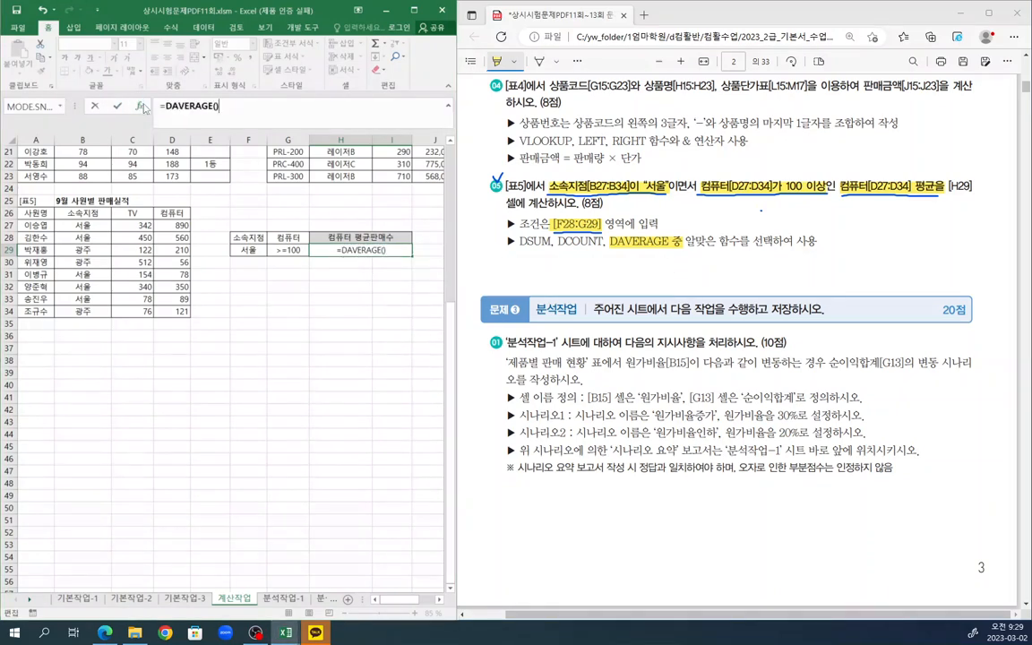
pyautogui.moveTo(394, 296); pyautogui.dragTo(331, 281)
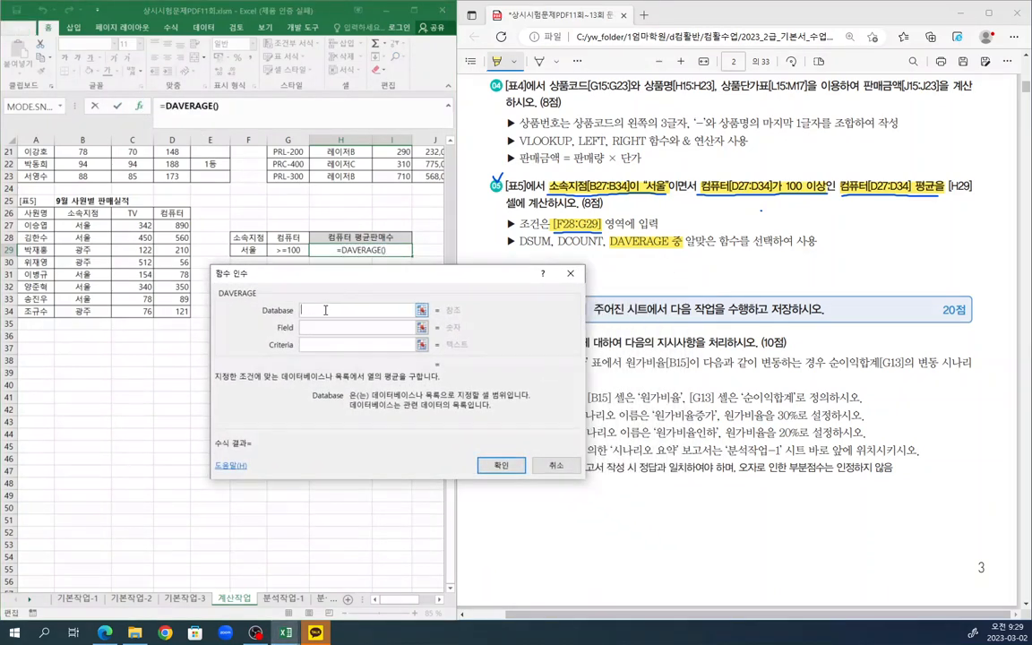
# Set the DAVERAGE arguments to database A26:D34, field D26 and criteria F28:G29, and confirm the formula
pyautogui.moveTo(39, 213); pyautogui.dragTo(173, 311)
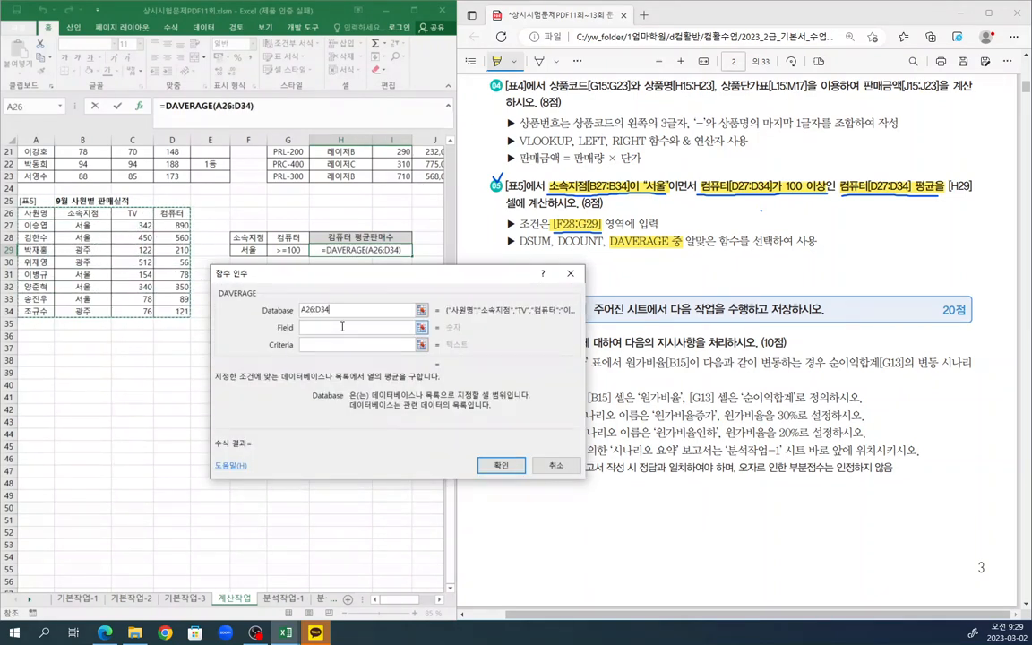
pyautogui.click(339, 327)
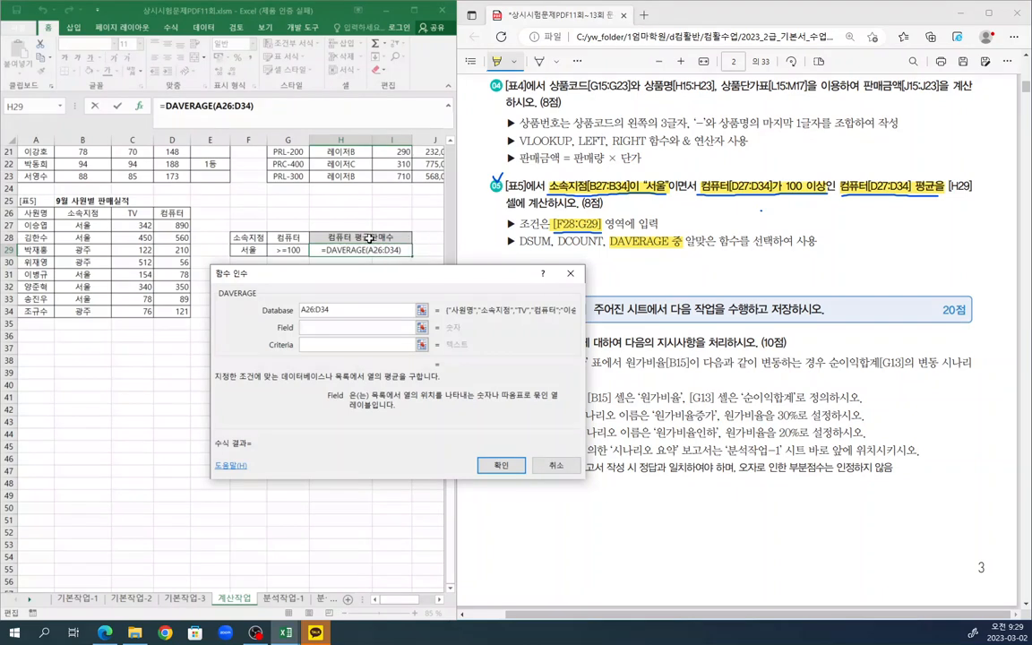
pyautogui.click(167, 213)
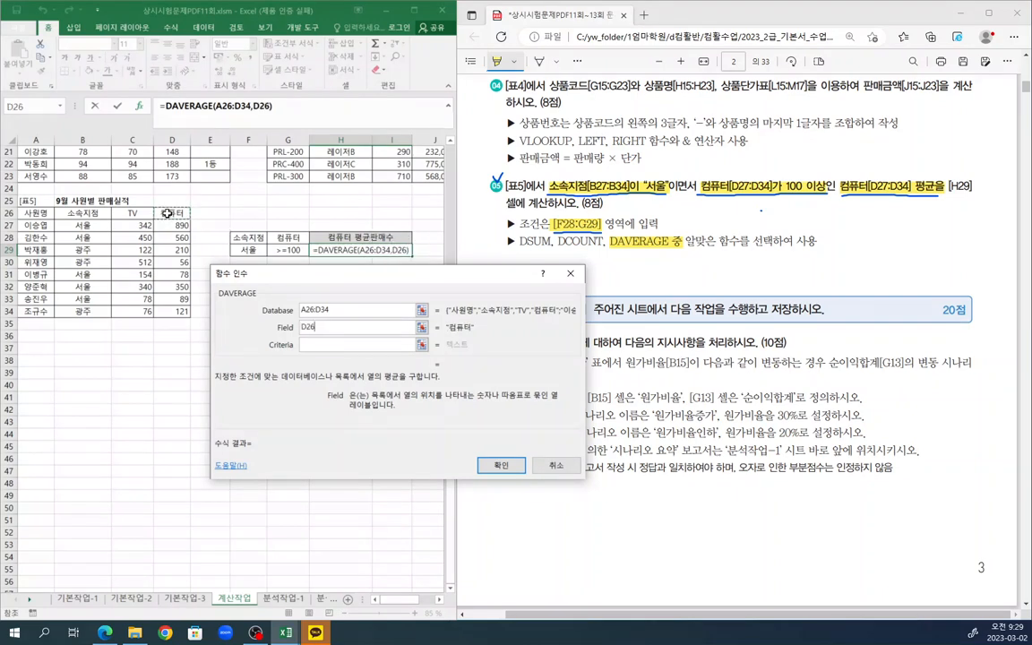
pyautogui.click(310, 344)
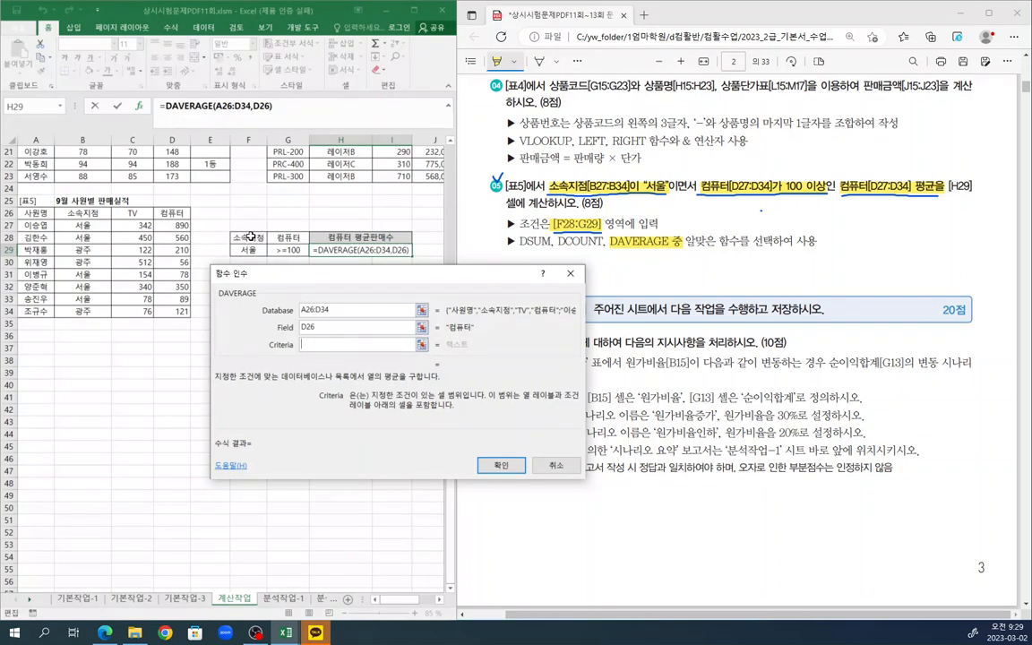
pyautogui.moveTo(242, 238); pyautogui.dragTo(285, 250)
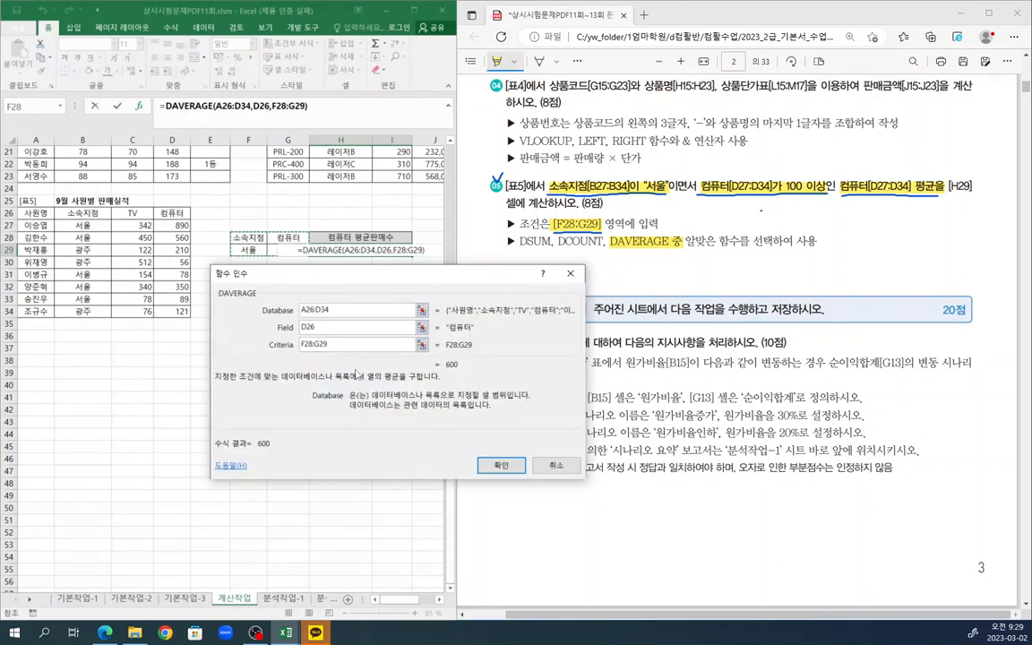
pyautogui.click(514, 469)
pyautogui.click(391, 287)
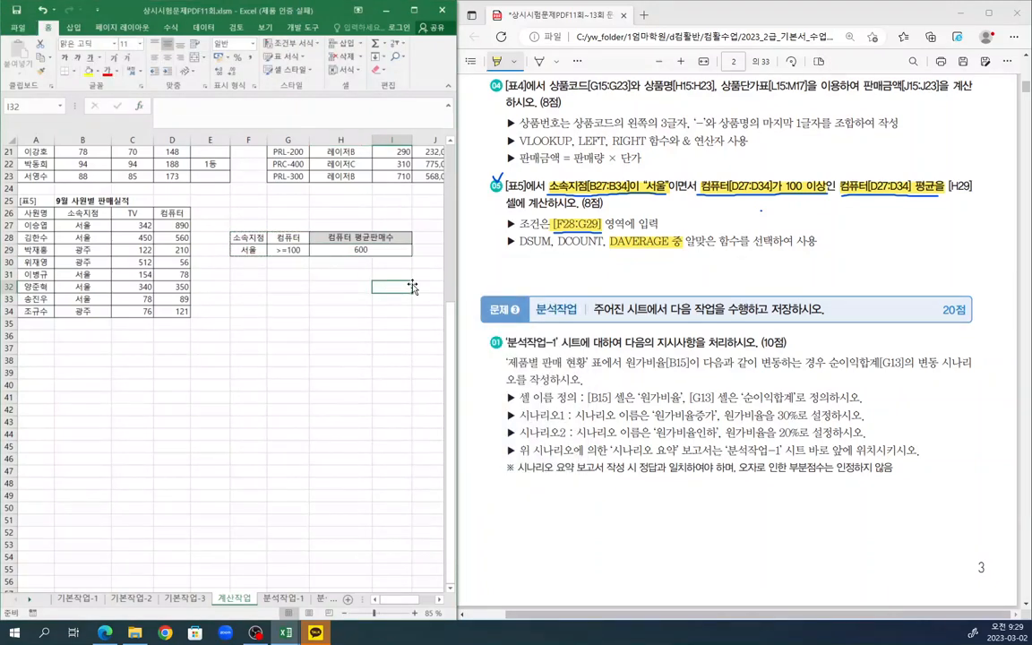
pyautogui.click(840, 254)
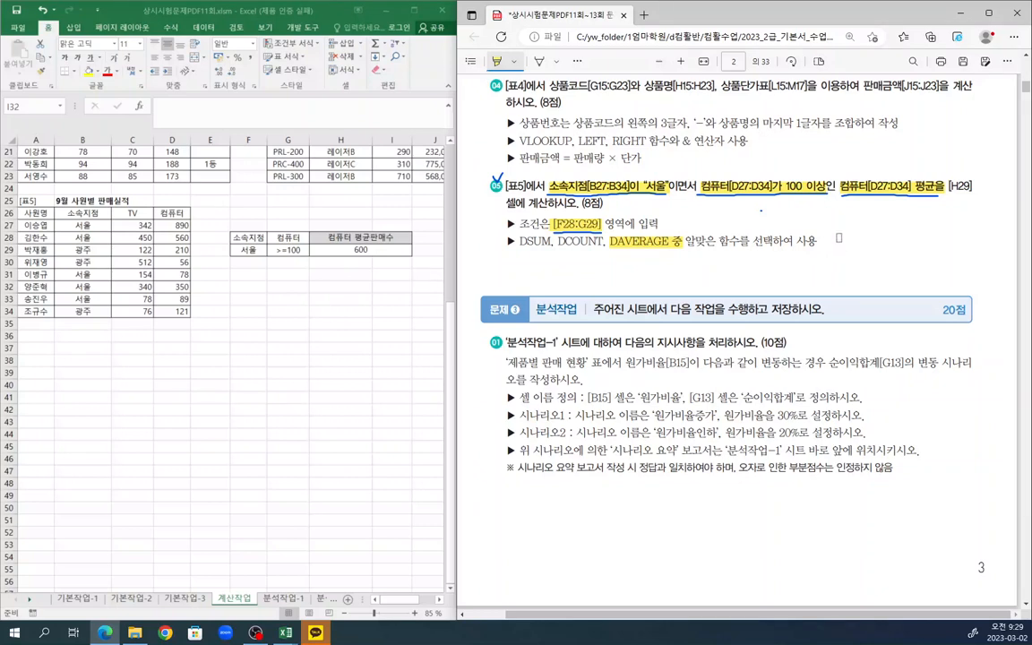